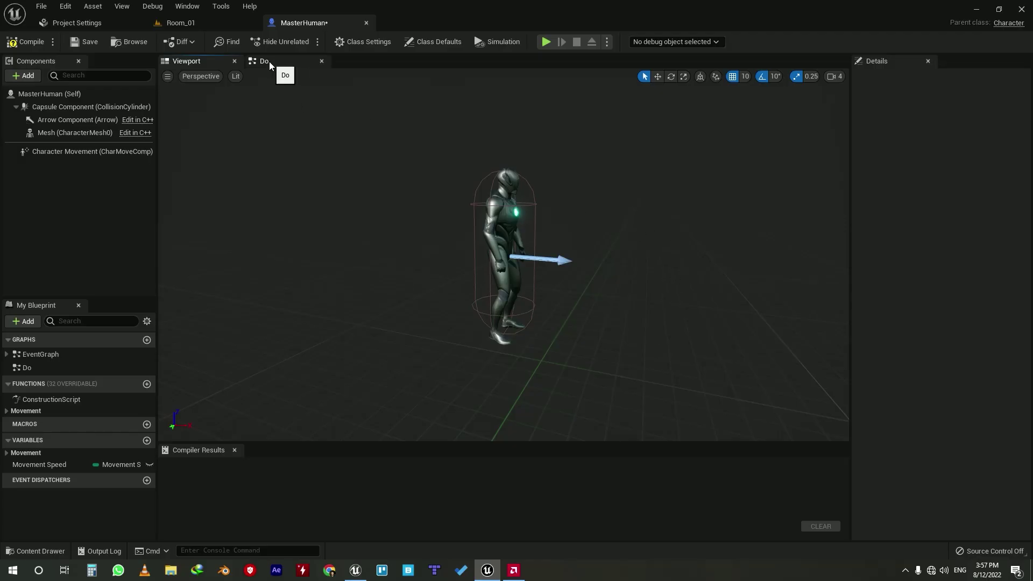
# In the Do graph, create a custom event node and name it 'Dodge System'
pyautogui.click(269, 61)
pyautogui.rightClick(435, 286)
pyautogui.write('cu')
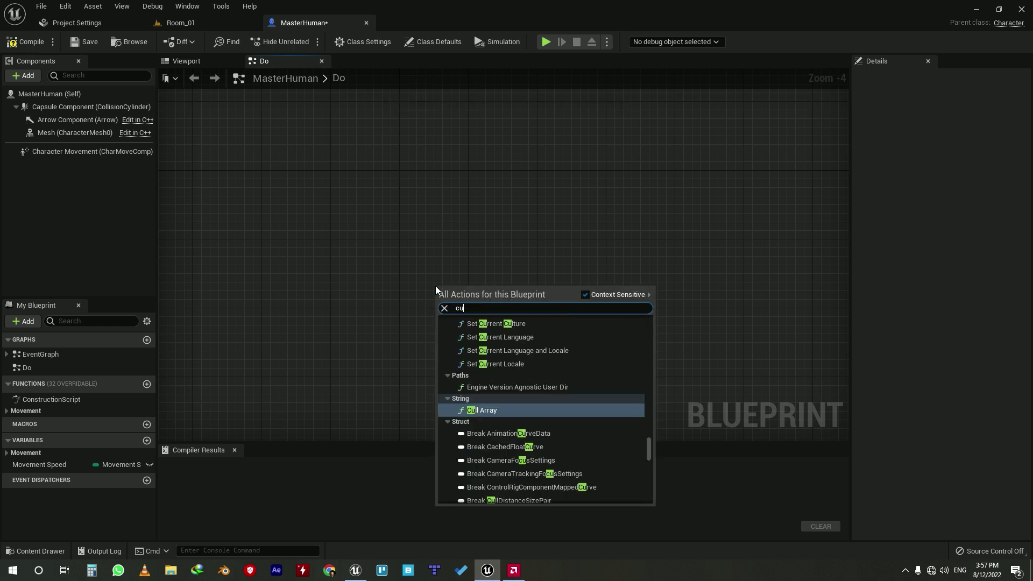
pyautogui.write('st')
pyautogui.press('Return')
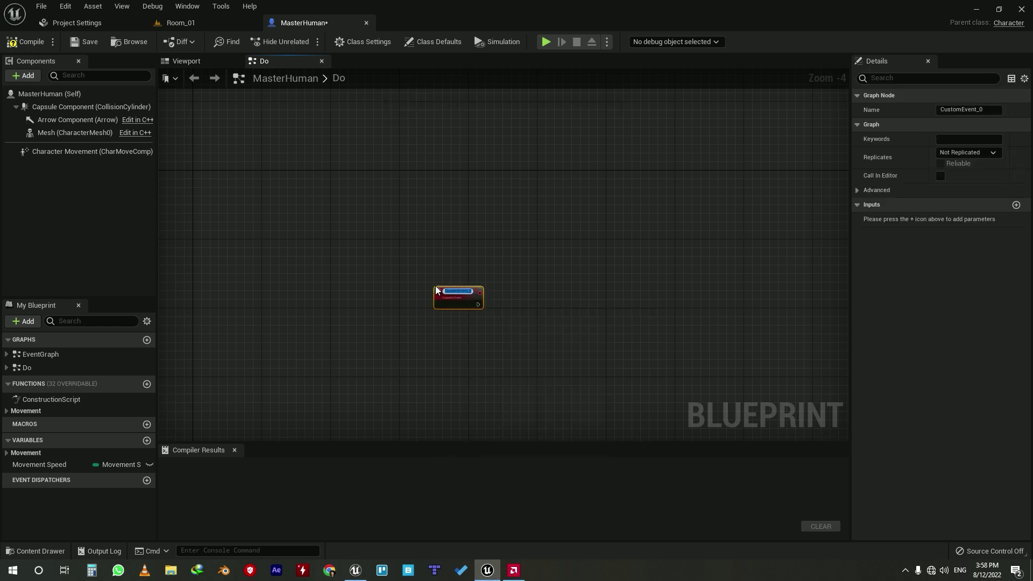
pyautogui.write('Dod')
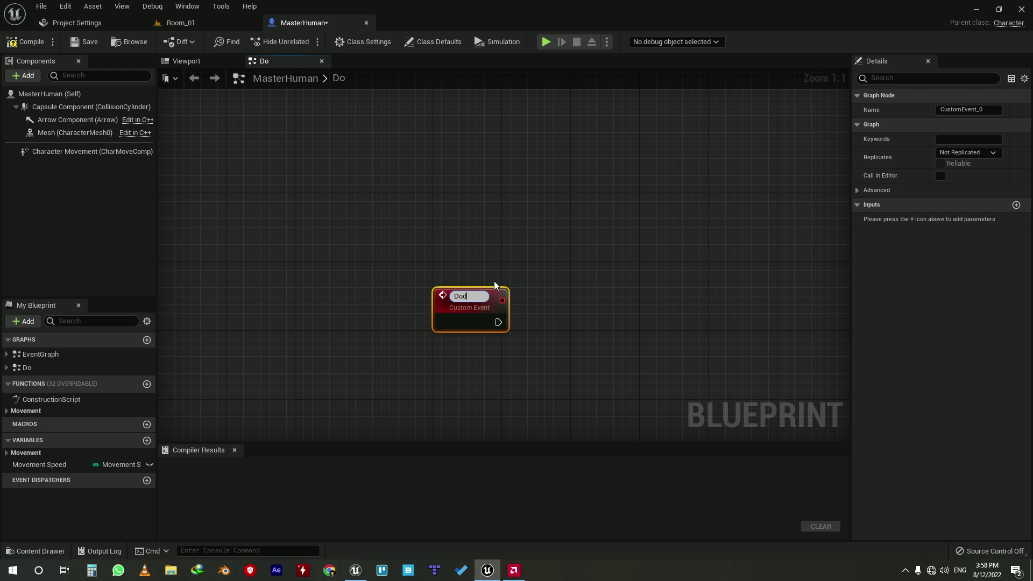
pyautogui.write('ge System')
pyautogui.press('Return')
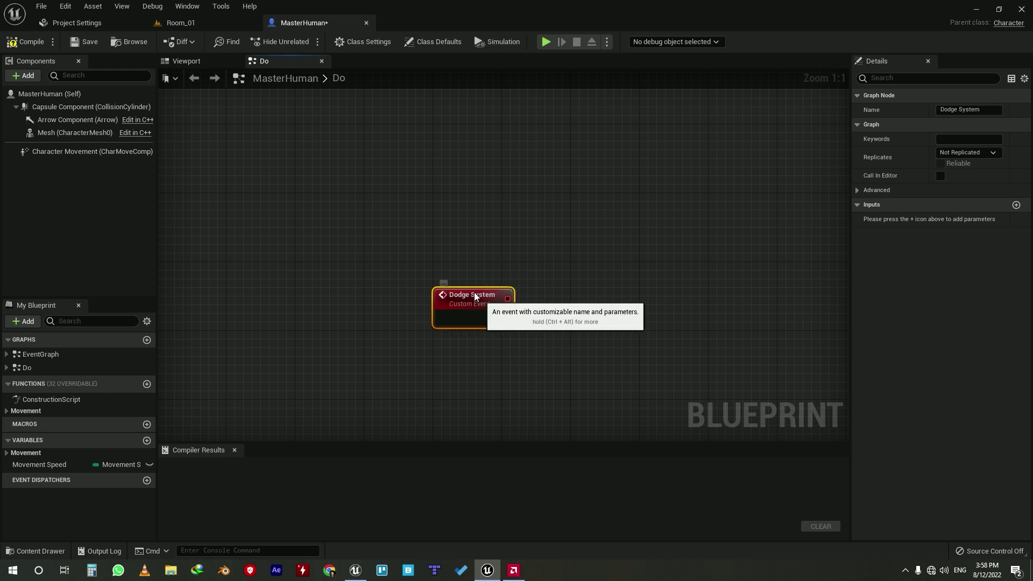
pyautogui.doubleClick(487, 305)
# Add Float inputs Forward and Right to the Dodge System event
pyautogui.click(1016, 205)
pyautogui.write('Forwar')
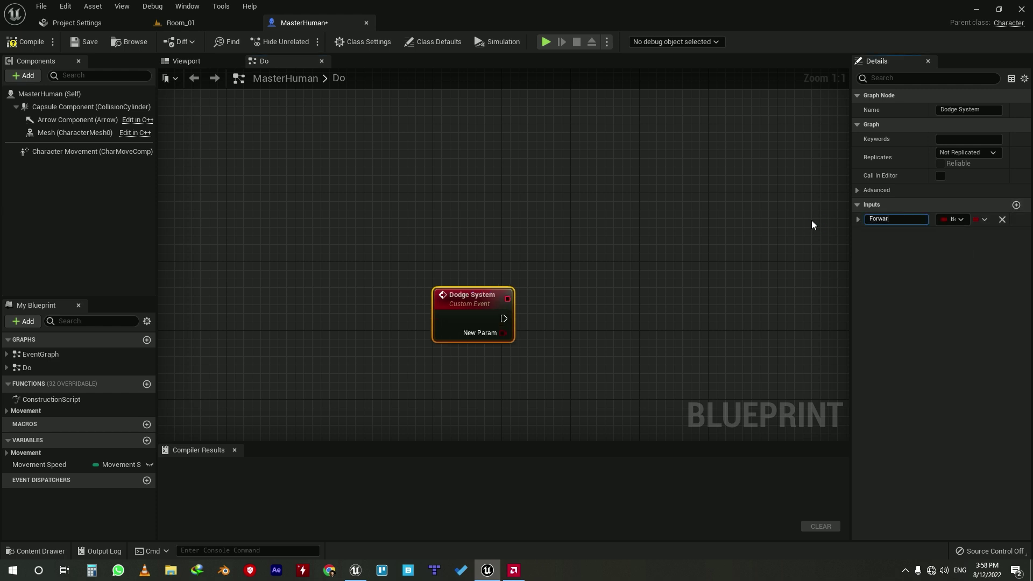
pyautogui.write('d')
pyautogui.press('Return')
pyautogui.click(955, 219)
pyautogui.click(909, 293)
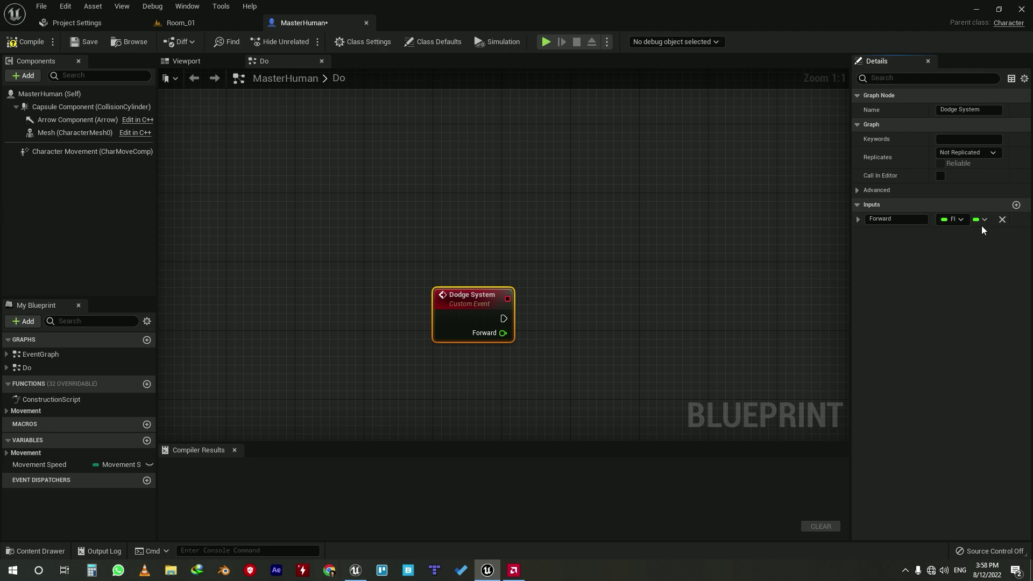
pyautogui.click(1016, 205)
pyautogui.write('Righ')
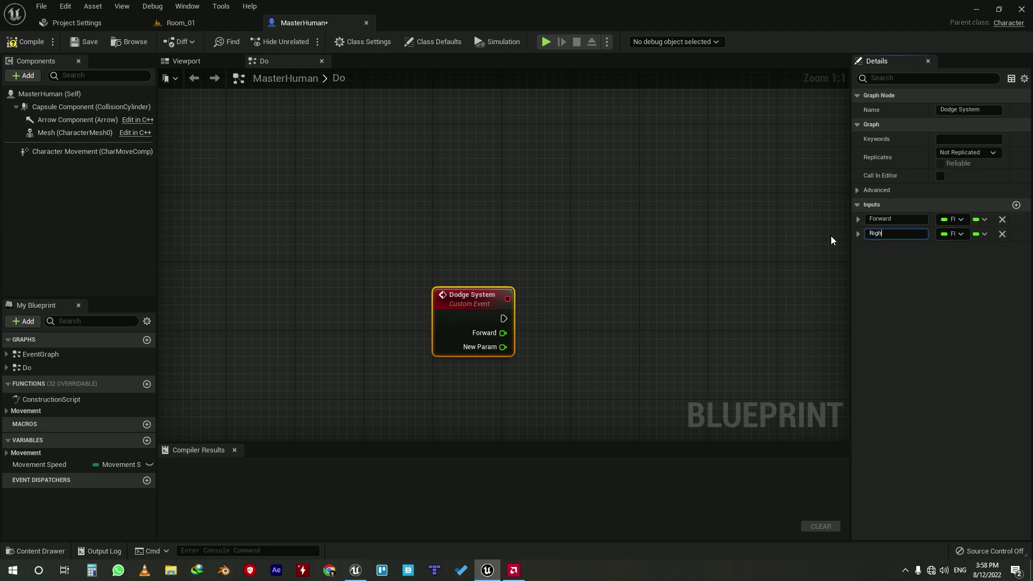
pyautogui.write('t')
pyautogui.press('Return')
# Promote Forward and Right to variables and chain the Forward SET into the Right SET
pyautogui.moveTo(505, 333); pyautogui.dragTo(508, 355)
pyautogui.click(528, 356)
pyautogui.click(544, 370)
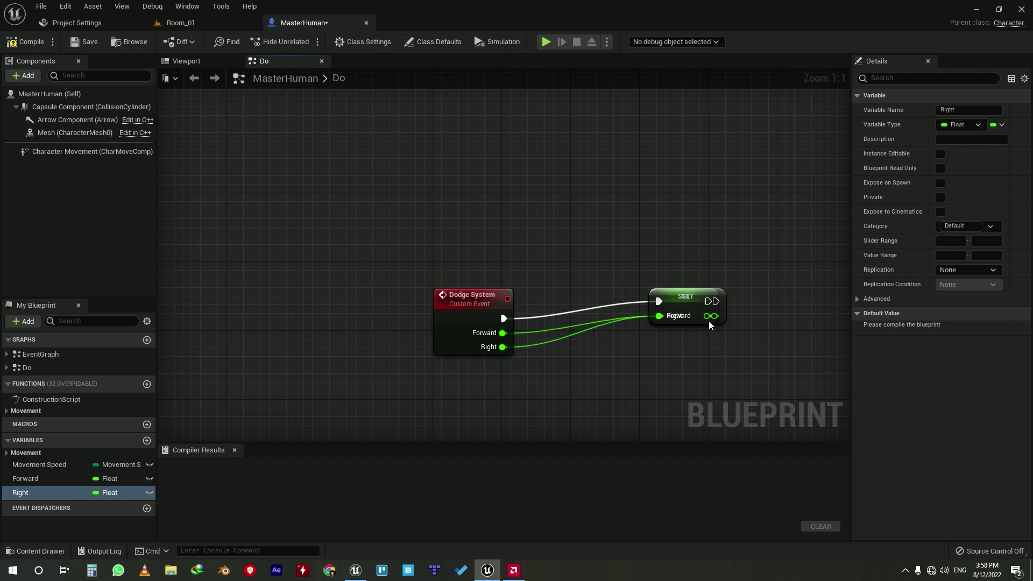
pyautogui.moveTo(700, 313); pyautogui.dragTo(783, 315)
pyautogui.moveTo(715, 302)
pyautogui.mouseDown()
pyautogui.moveTo(744, 301)
pyautogui.moveTo(657, 319)
pyautogui.mouseUp()
pyautogui.keyDown('ctrl'); pyautogui.click(691, 301); pyautogui.keyUp('ctrl')
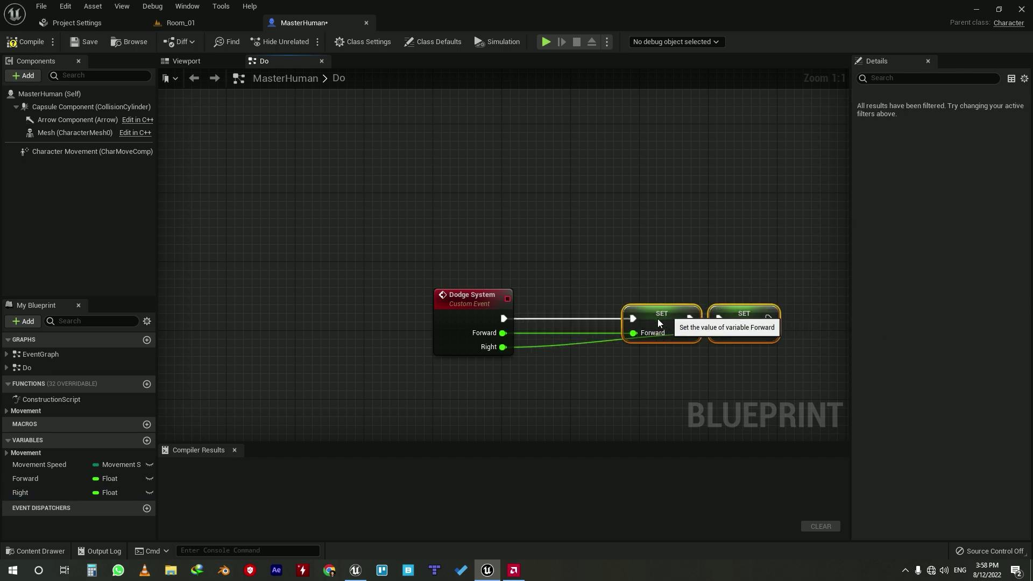
# Create Boolean Is Dodging and feed its getter into a Branch after Dodge System
pyautogui.click(147, 440)
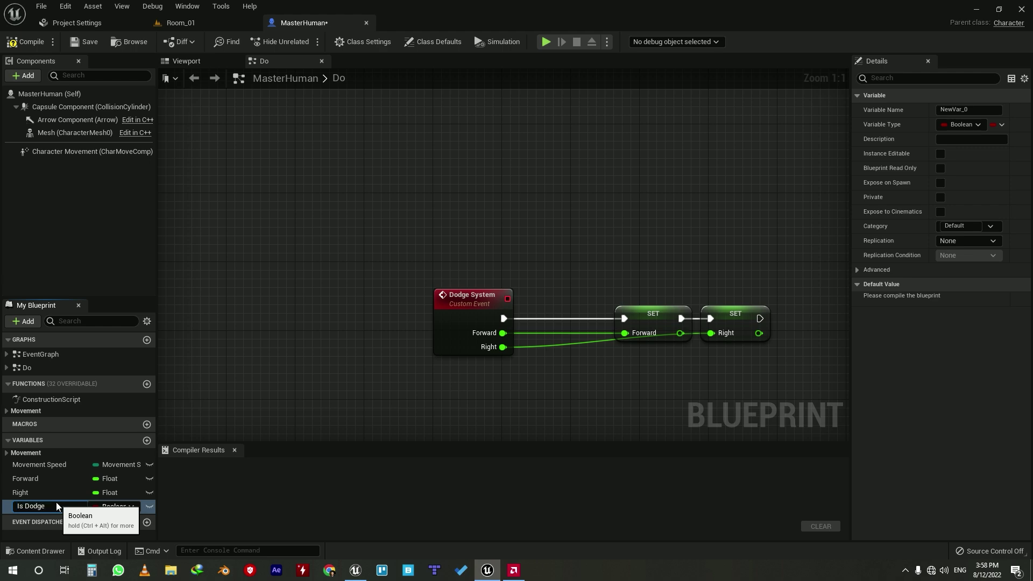
pyautogui.write('ing')
pyautogui.press('Return')
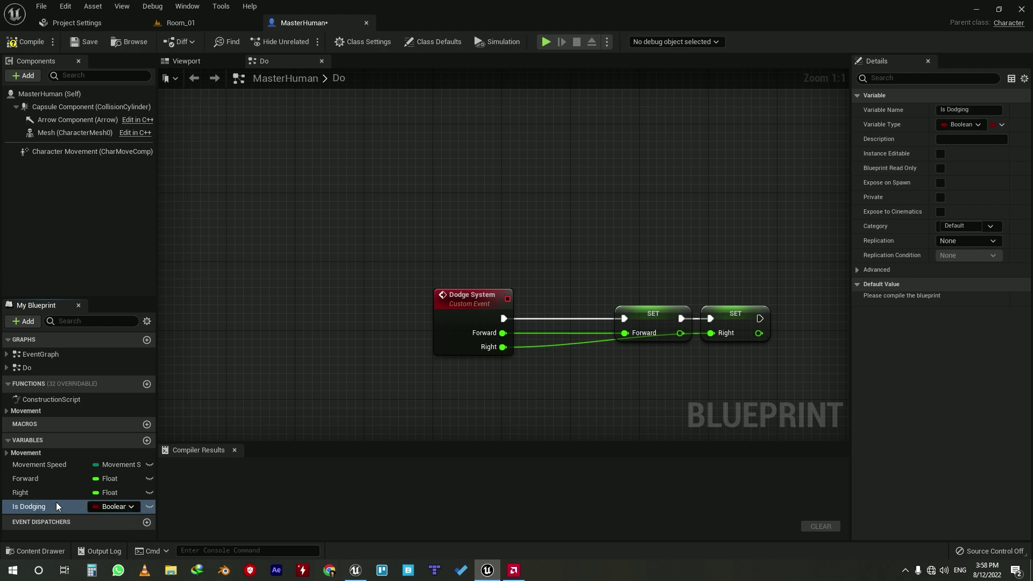
pyautogui.keyDown('ctrl'); pyautogui.moveTo(56, 504); pyautogui.dragTo(435, 222); pyautogui.keyUp('ctrl')
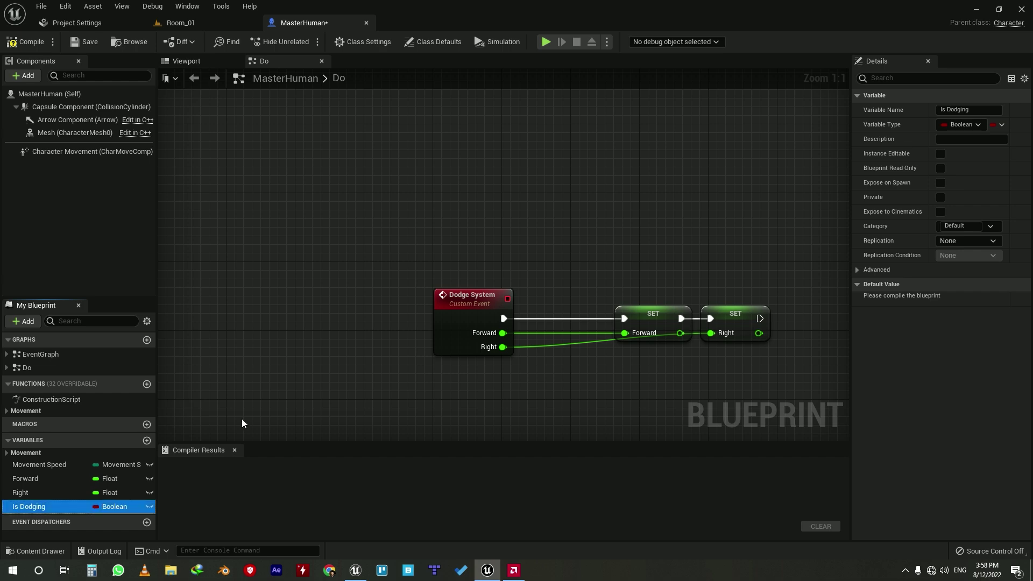
pyautogui.click(559, 244)
pyautogui.moveTo(564, 259); pyautogui.dragTo(492, 228)
pyautogui.moveTo(504, 318); pyautogui.dragTo(565, 244)
# Wire the Branch False output into SET Forward and tidy the node layout
pyautogui.moveTo(762, 349)
pyautogui.mouseDown()
pyautogui.moveTo(655, 315)
pyautogui.moveTo(732, 307)
pyautogui.mouseUp()
pyautogui.moveTo(732, 307); pyautogui.dragTo(538, 314, button='right')
pyautogui.moveTo(509, 318); pyautogui.dragTo(445, 265)
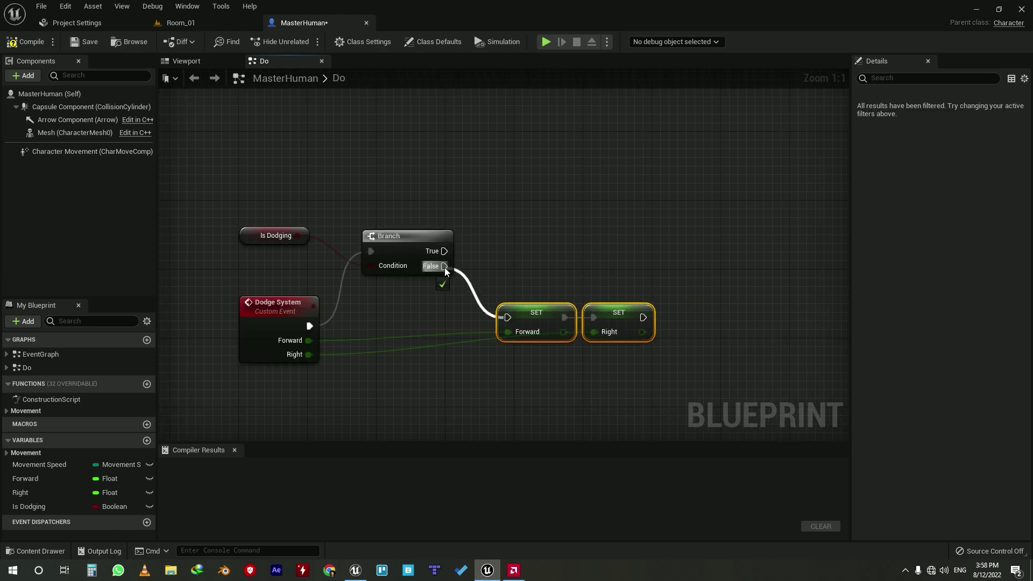
pyautogui.moveTo(392, 236); pyautogui.dragTo(393, 311)
pyautogui.moveTo(693, 370); pyautogui.dragTo(603, 353, button='right')
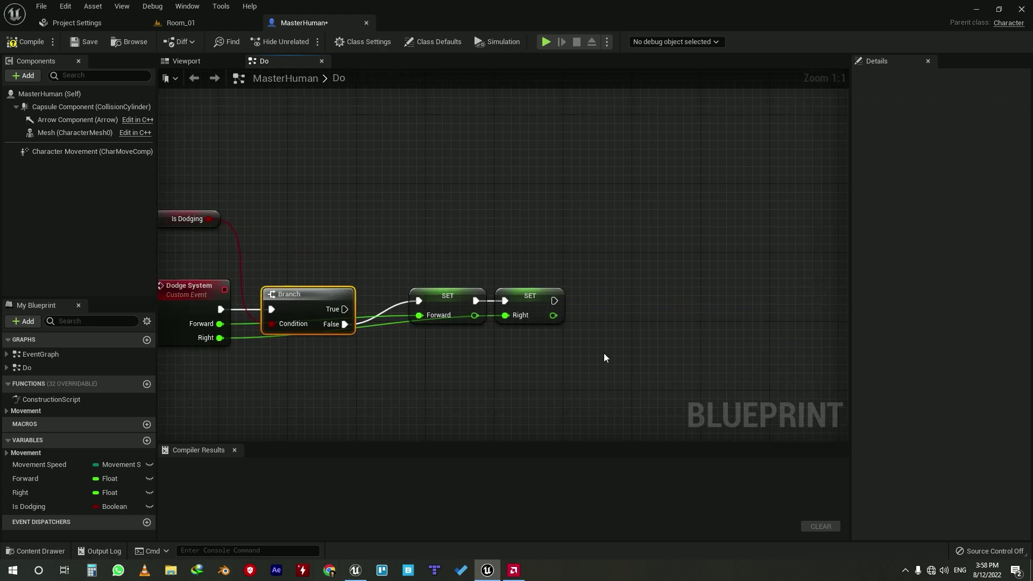
pyautogui.click(604, 353)
pyautogui.moveTo(426, 282); pyautogui.dragTo(537, 339)
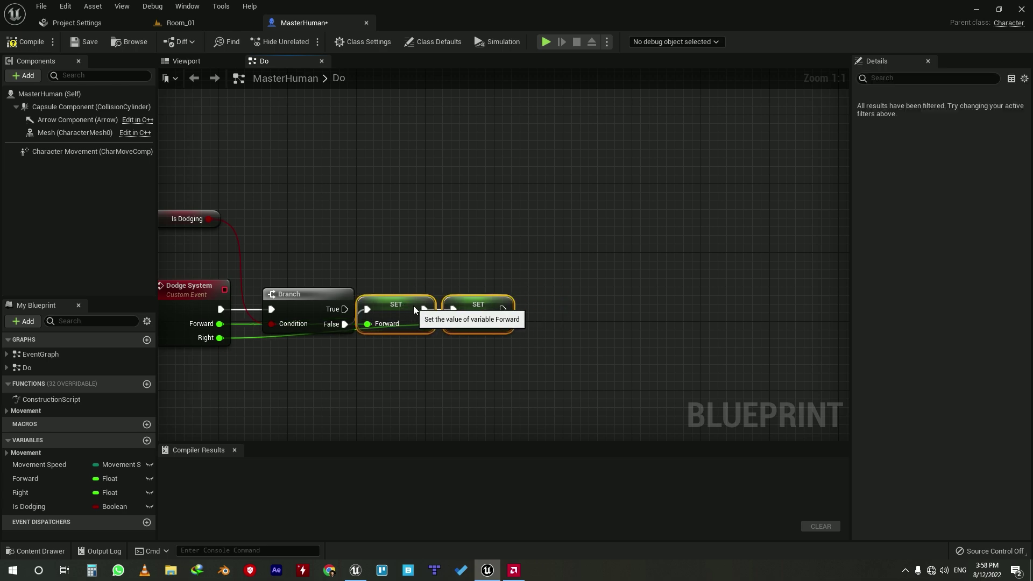
pyautogui.moveTo(458, 304); pyautogui.dragTo(441, 312)
pyautogui.moveTo(576, 399); pyautogui.dragTo(515, 321, button='right')
pyautogui.click(527, 286)
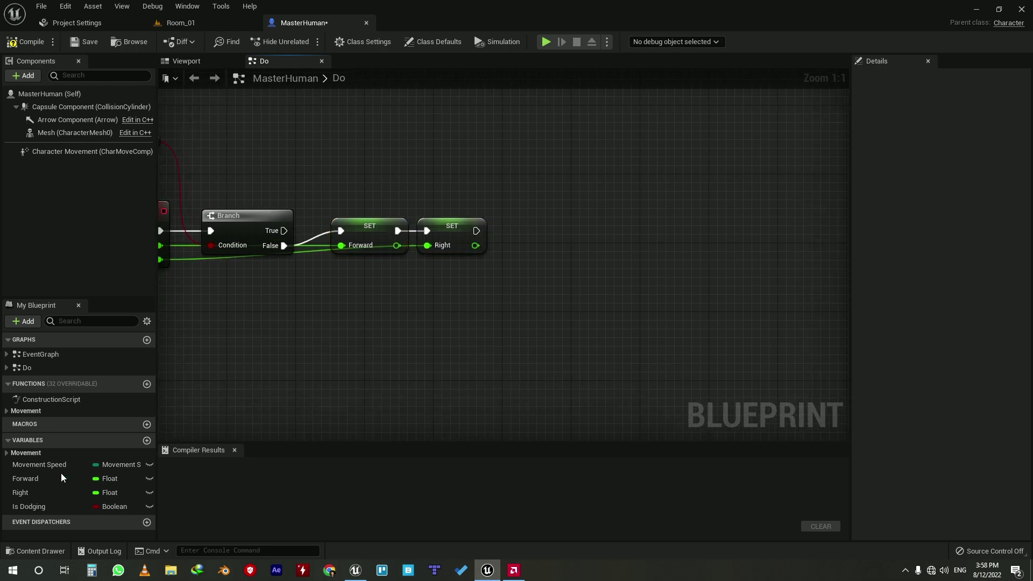
# After SET Right, add a Branch conditioned on Forward == 0.0
pyautogui.moveTo(49, 474)
pyautogui.keyDown('ctrl'); pyautogui.mouseDown()
pyautogui.moveTo(355, 344)
pyautogui.moveTo(457, 322)
pyautogui.mouseUp(); pyautogui.keyUp('ctrl')
pyautogui.write('==')
pyautogui.press('Return')
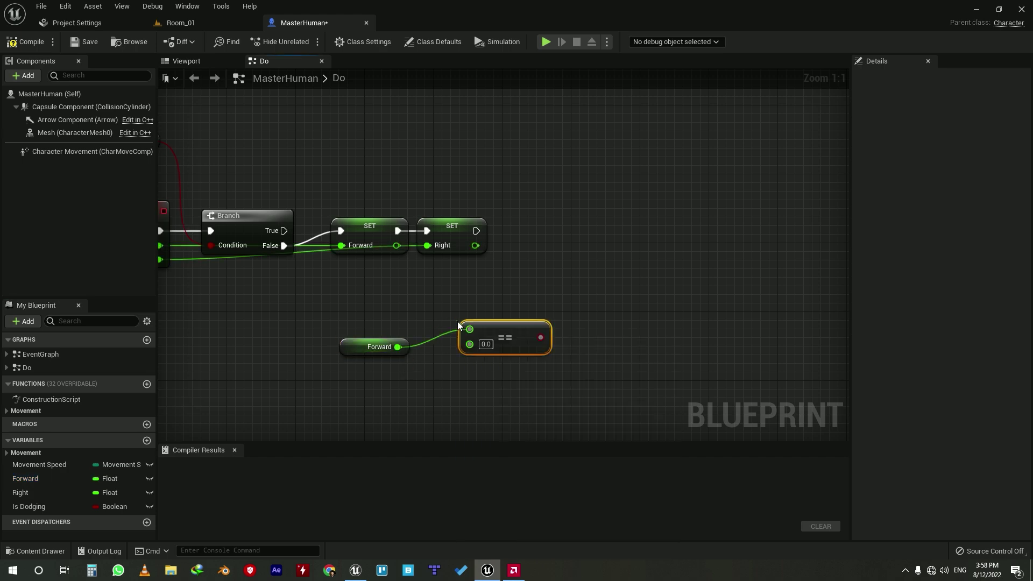
pyautogui.moveTo(504, 338); pyautogui.dragTo(513, 355)
pyautogui.moveTo(595, 310); pyautogui.dragTo(524, 297, button='right')
pyautogui.click(517, 269)
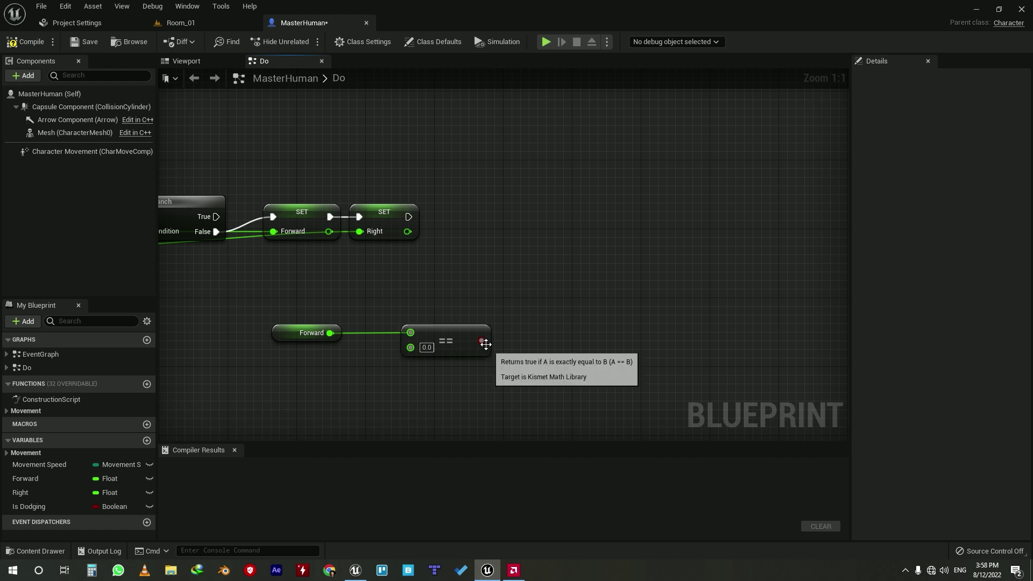
pyautogui.moveTo(481, 341)
pyautogui.mouseDown()
pyautogui.moveTo(524, 306)
pyautogui.moveTo(408, 217)
pyautogui.mouseUp()
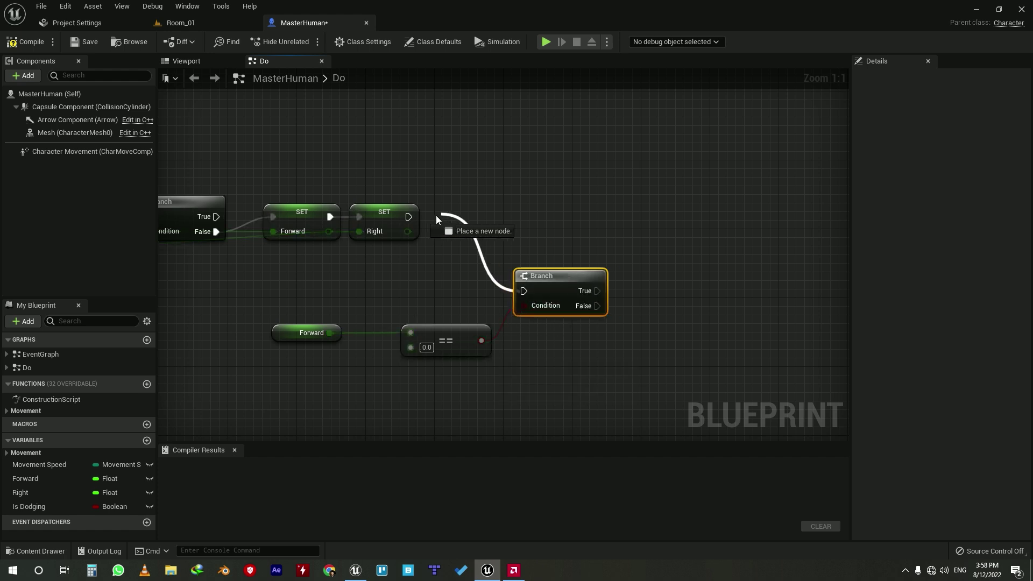
pyautogui.moveTo(553, 269); pyautogui.dragTo(531, 212)
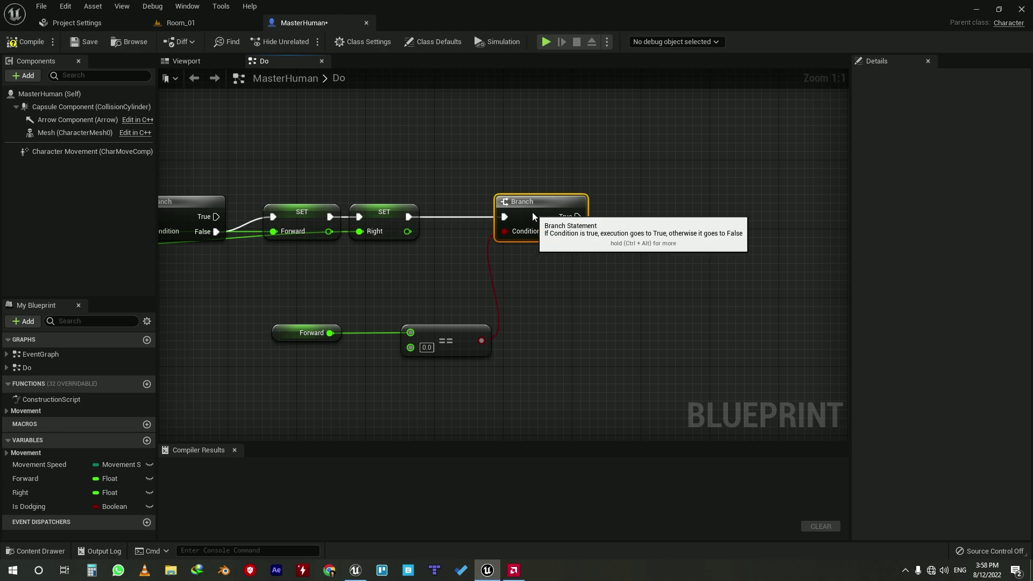
pyautogui.moveTo(644, 283); pyautogui.dragTo(570, 293, button='right')
pyautogui.click(221, 330)
# Add a Forward > 0.0 check driving a second Branch on the first Branch's False path
pyautogui.click(220, 334)
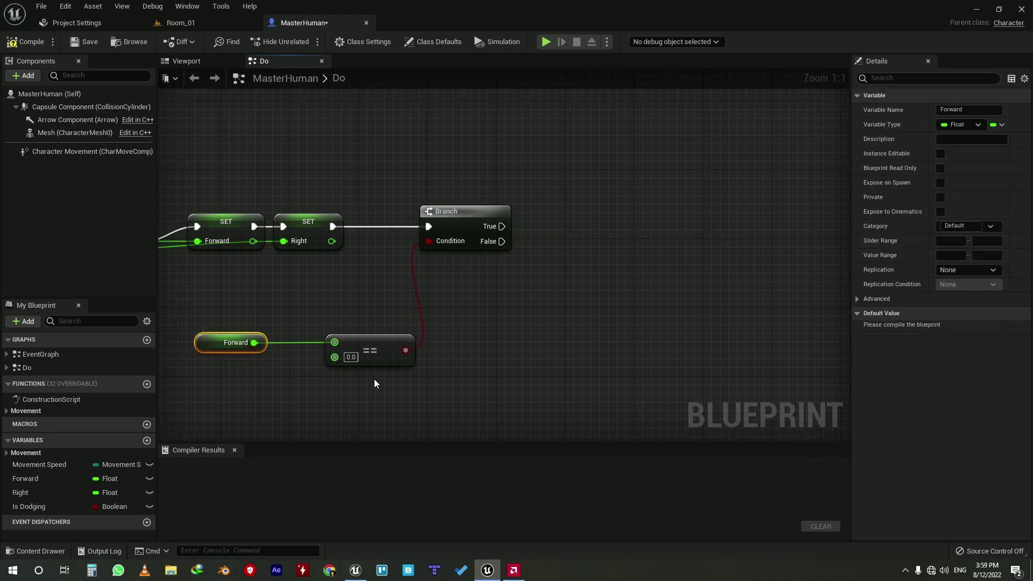
pyautogui.moveTo(246, 344); pyautogui.dragTo(330, 311, button='right')
pyautogui.moveTo(339, 310)
pyautogui.mouseDown()
pyautogui.moveTo(522, 366)
pyautogui.moveTo(526, 358)
pyautogui.mouseUp()
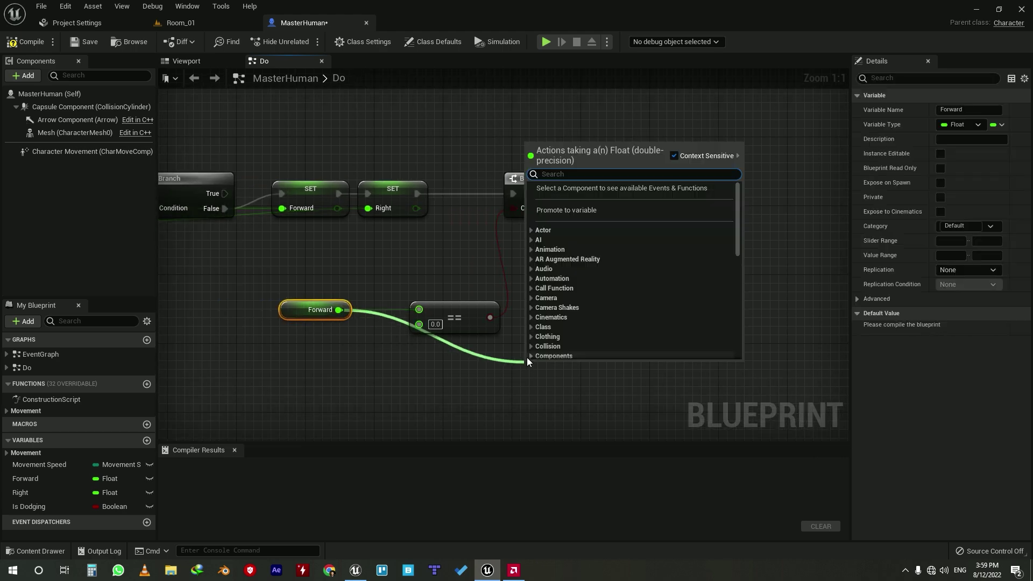
pyautogui.write('>')
pyautogui.press('Return')
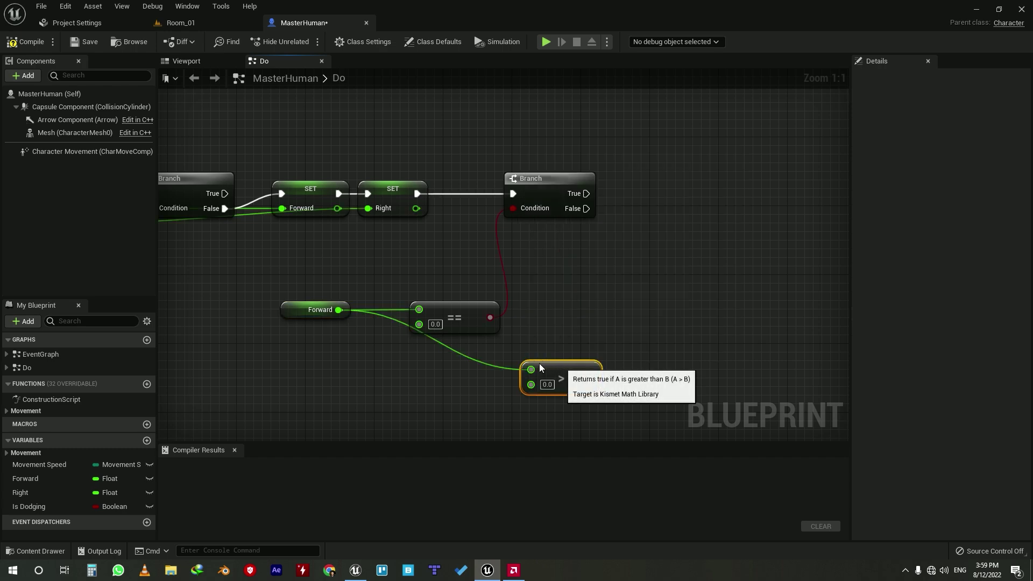
pyautogui.moveTo(539, 368); pyautogui.dragTo(505, 367)
pyautogui.moveTo(632, 318); pyautogui.dragTo(560, 333, button='right')
pyautogui.click(581, 306)
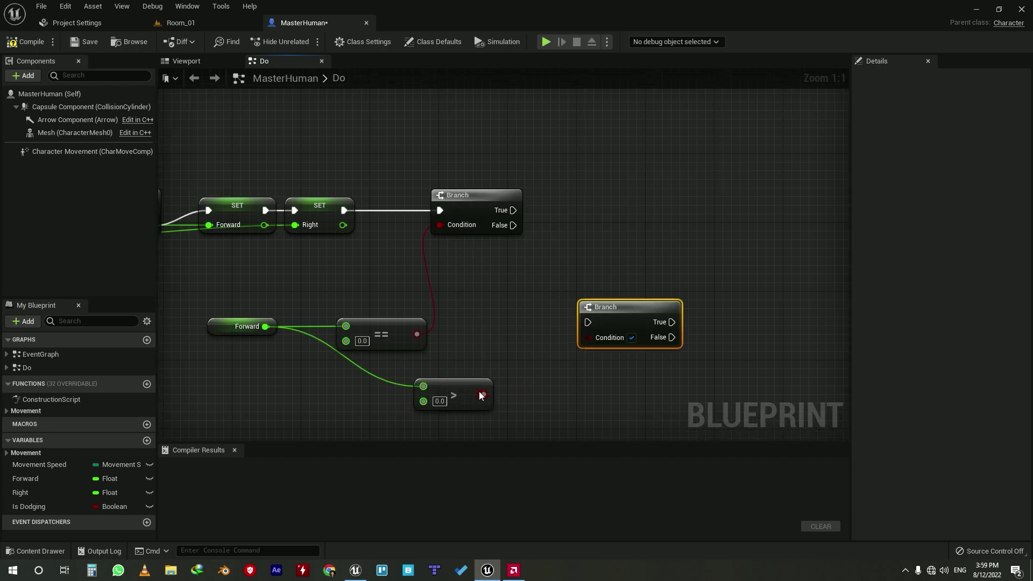
pyautogui.moveTo(482, 395)
pyautogui.mouseDown()
pyautogui.moveTo(588, 337)
pyautogui.moveTo(544, 233)
pyautogui.moveTo(521, 228)
pyautogui.mouseUp()
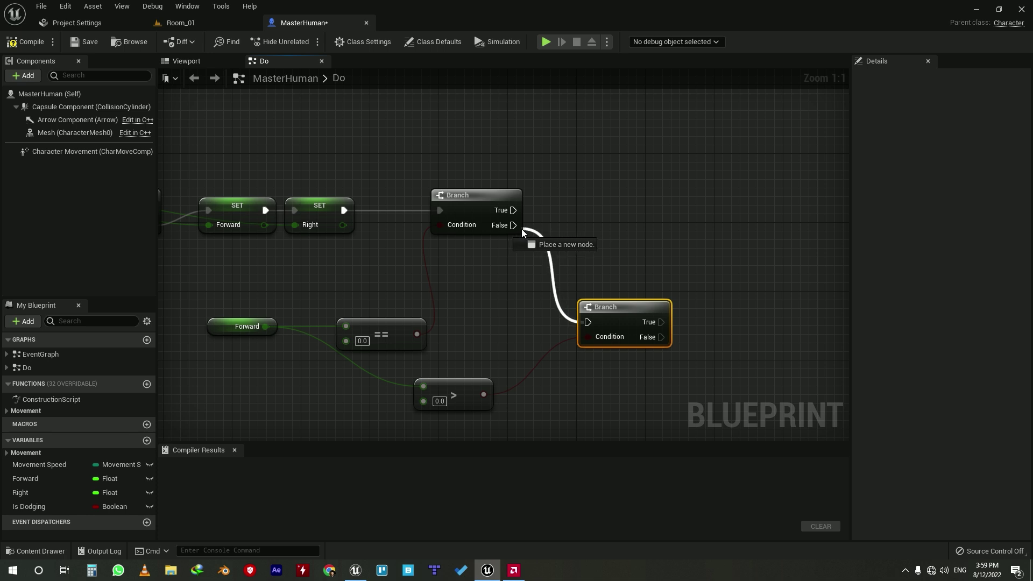
pyautogui.moveTo(522, 229); pyautogui.dragTo(518, 224)
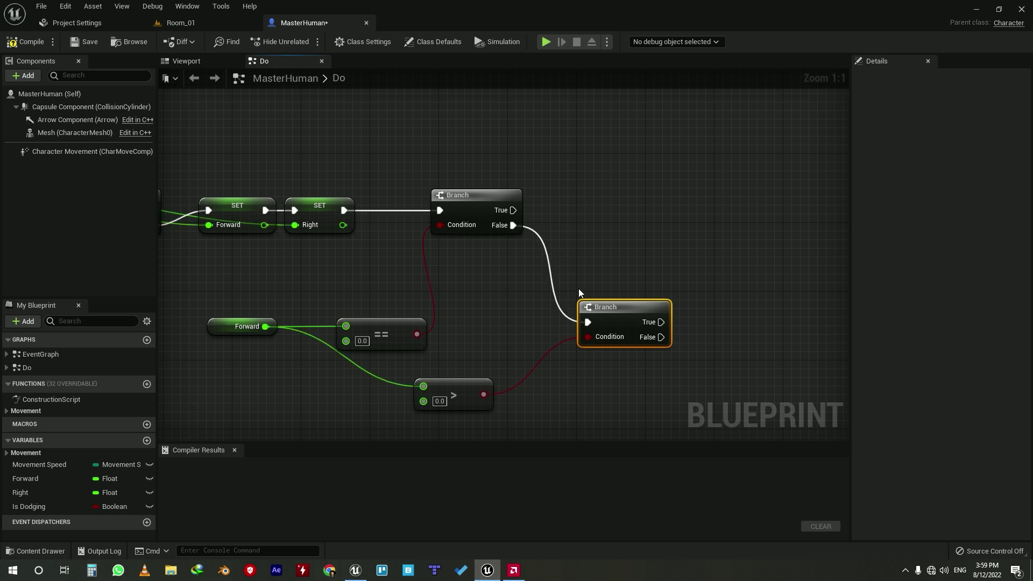
pyautogui.moveTo(667, 369); pyautogui.dragTo(612, 291, button='right')
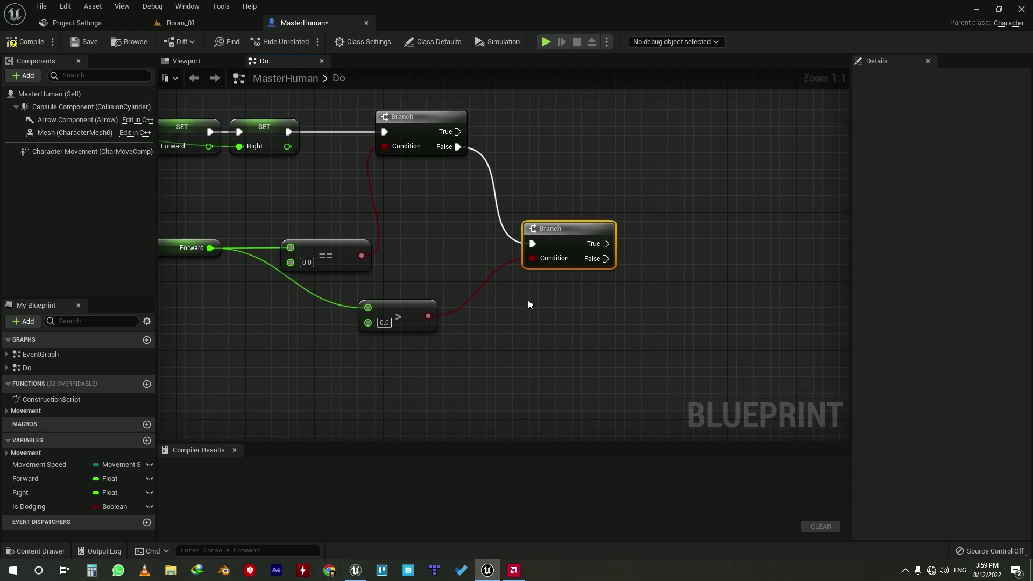
pyautogui.moveTo(528, 304); pyautogui.dragTo(598, 327, button='right')
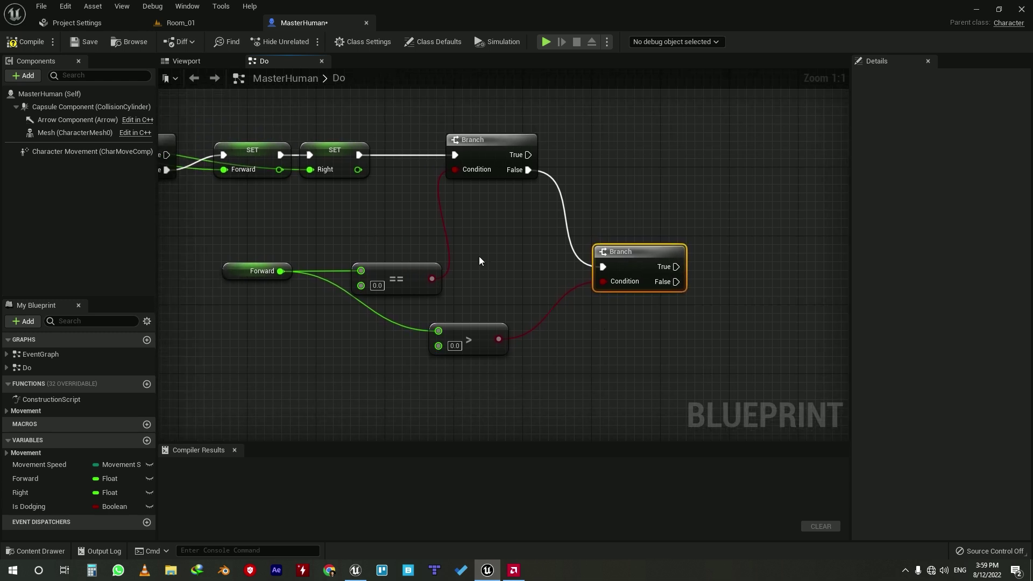
pyautogui.moveTo(688, 266); pyautogui.dragTo(587, 269, button='right')
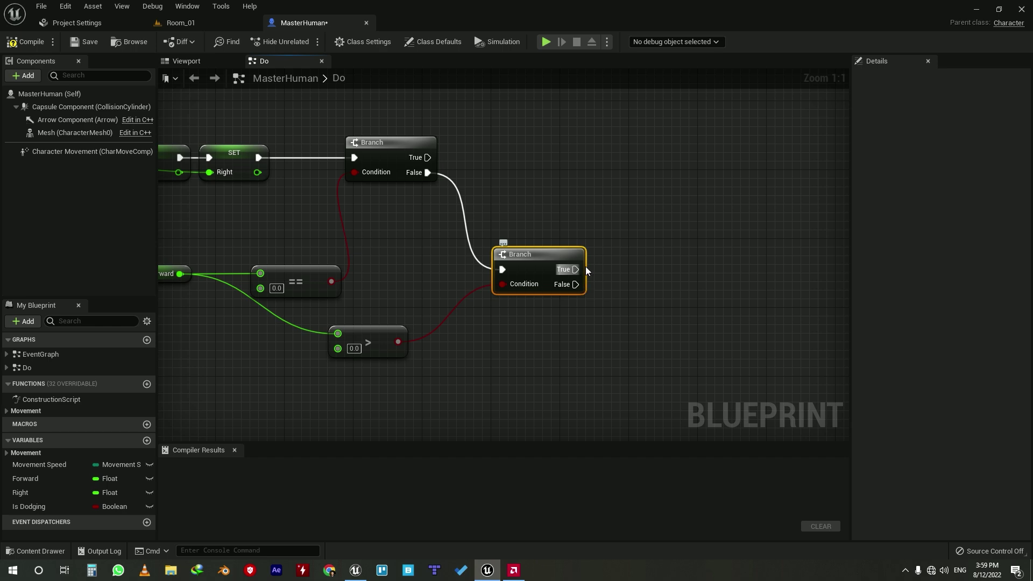
# Add Play Montage off the second Branch's True output, targeting the Mesh component
pyautogui.moveTo(585, 269); pyautogui.dragTo(666, 236)
pyautogui.write('pla')
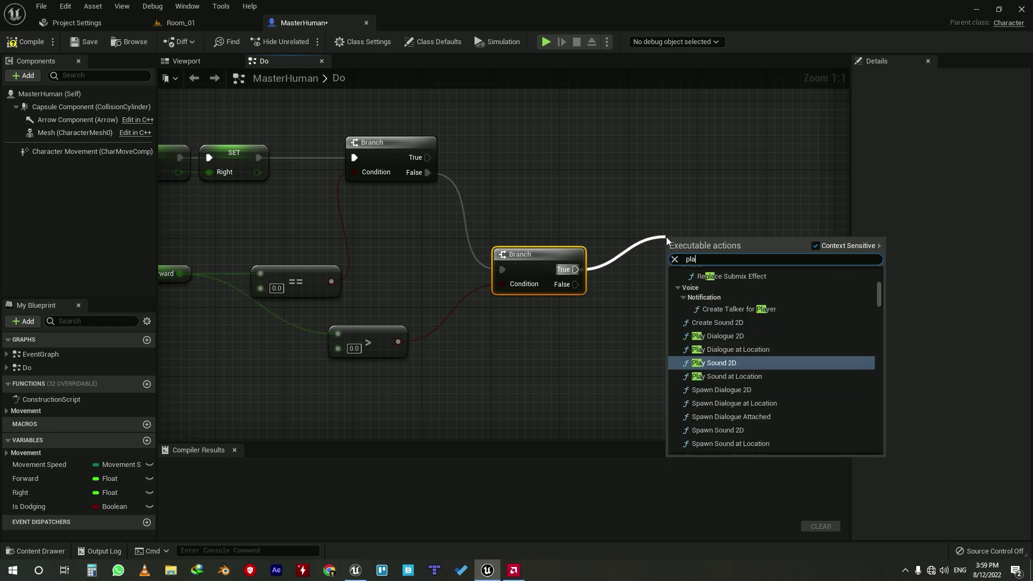
pyautogui.write('y mon')
pyautogui.press('Up')
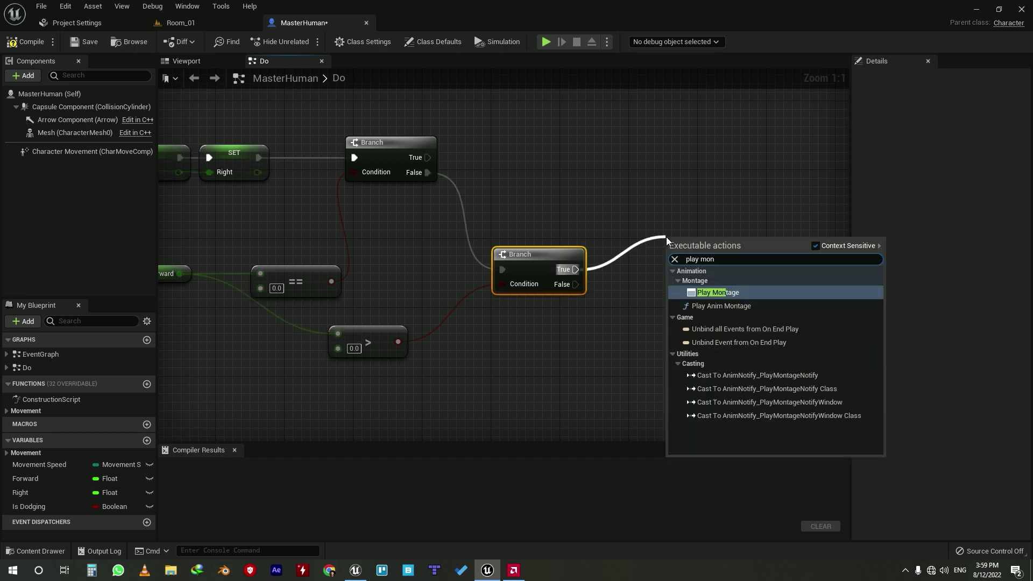
pyautogui.press('Return')
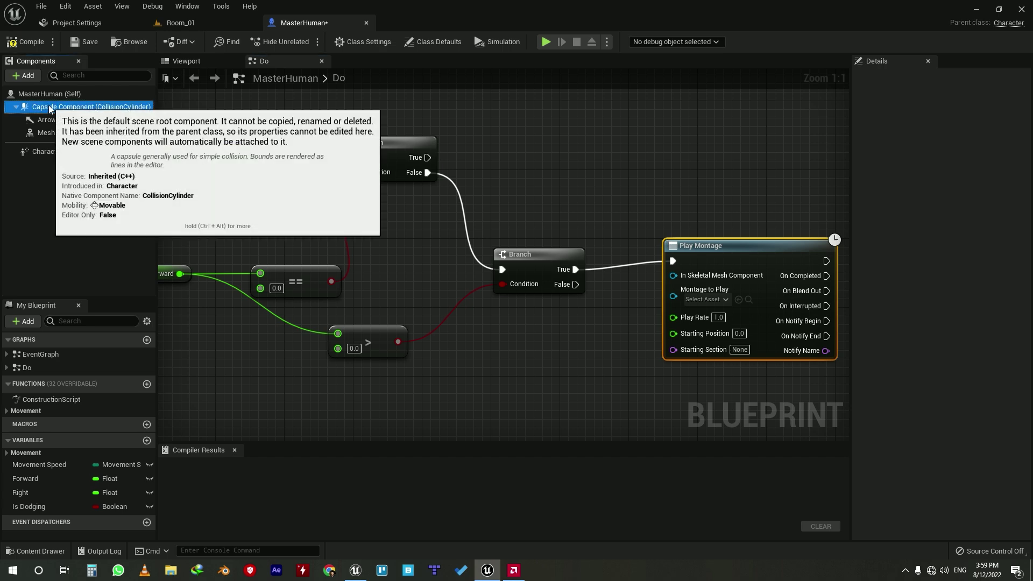
pyautogui.click(49, 108)
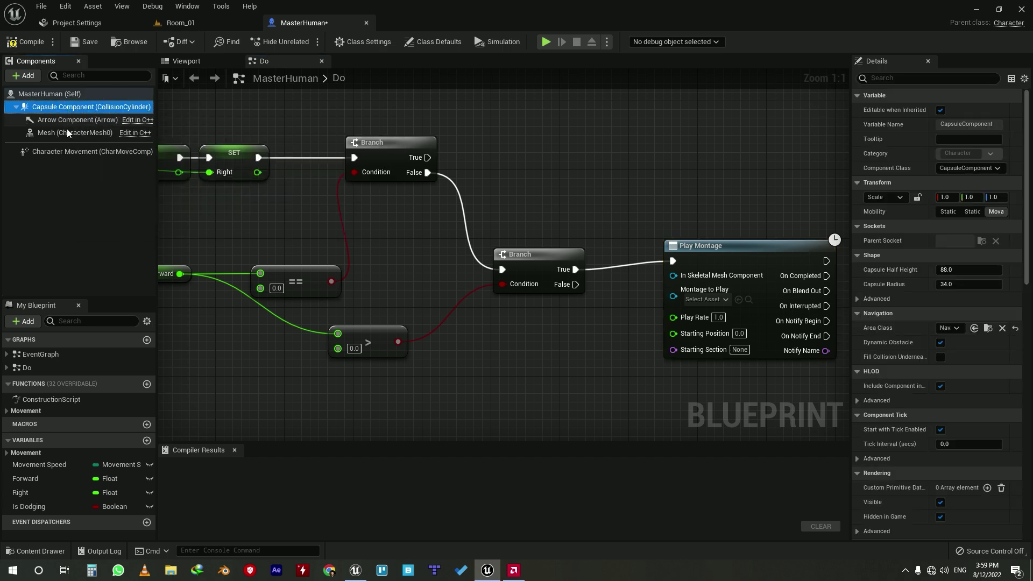
pyautogui.moveTo(70, 133)
pyautogui.mouseDown()
pyautogui.moveTo(631, 278)
pyautogui.moveTo(614, 195)
pyautogui.mouseUp()
pyautogui.moveTo(738, 265); pyautogui.dragTo(677, 254, button='right')
pyautogui.click(676, 250)
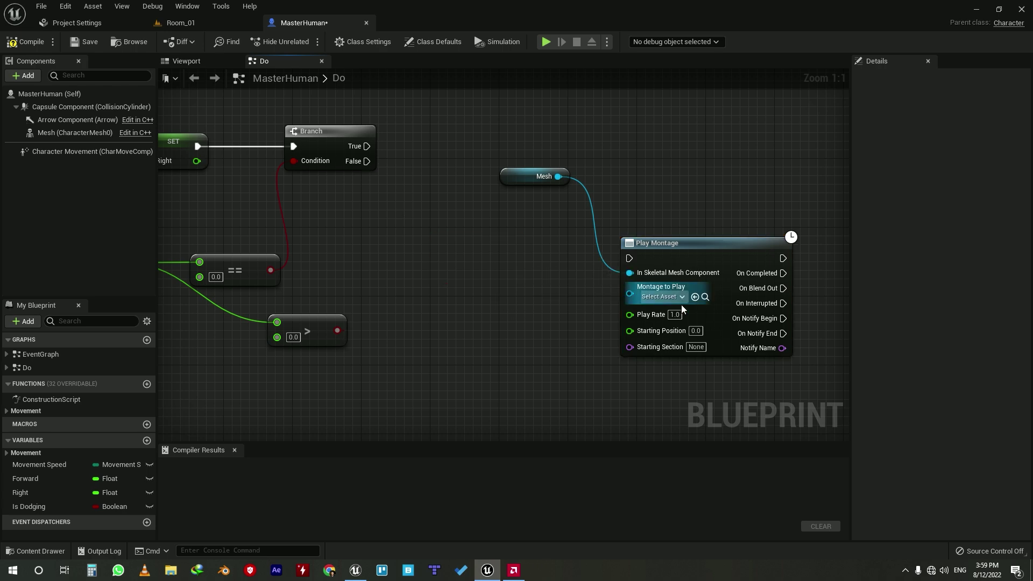
# Feed Montage to Play from a Select node indexed by the Forward > 0.0 result
pyautogui.moveTo(630, 294)
pyautogui.mouseDown()
pyautogui.moveTo(543, 322)
pyautogui.moveTo(449, 236)
pyautogui.mouseUp()
pyautogui.write('select')
pyautogui.press('Return')
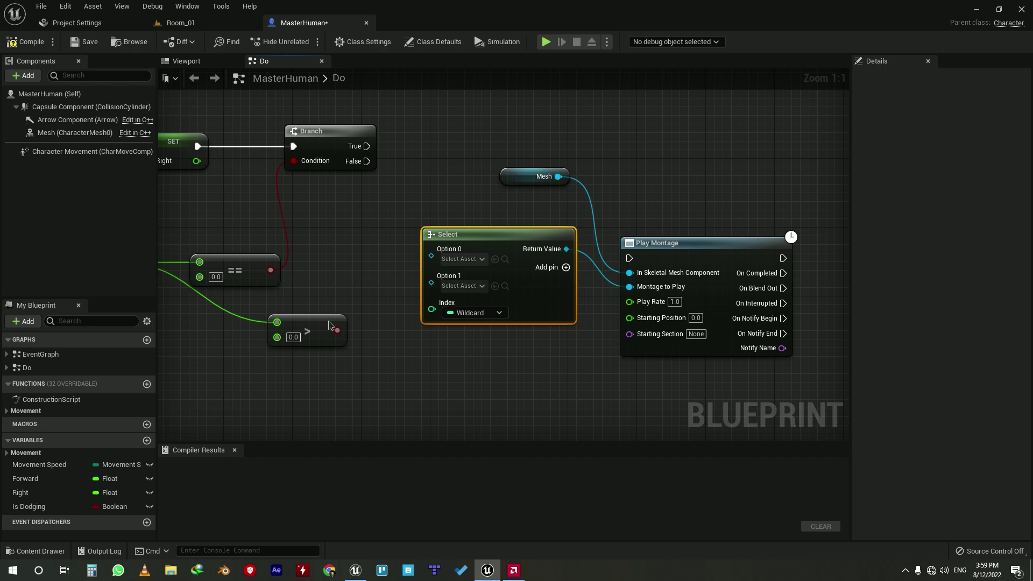
pyautogui.moveTo(337, 331); pyautogui.dragTo(481, 307)
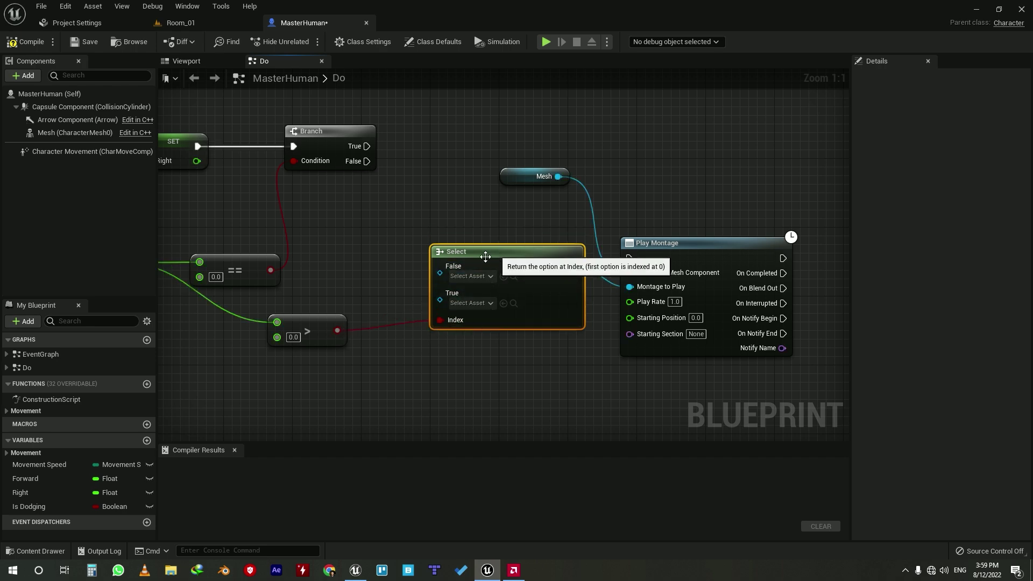
pyautogui.moveTo(452, 352); pyautogui.dragTo(517, 344, button='right')
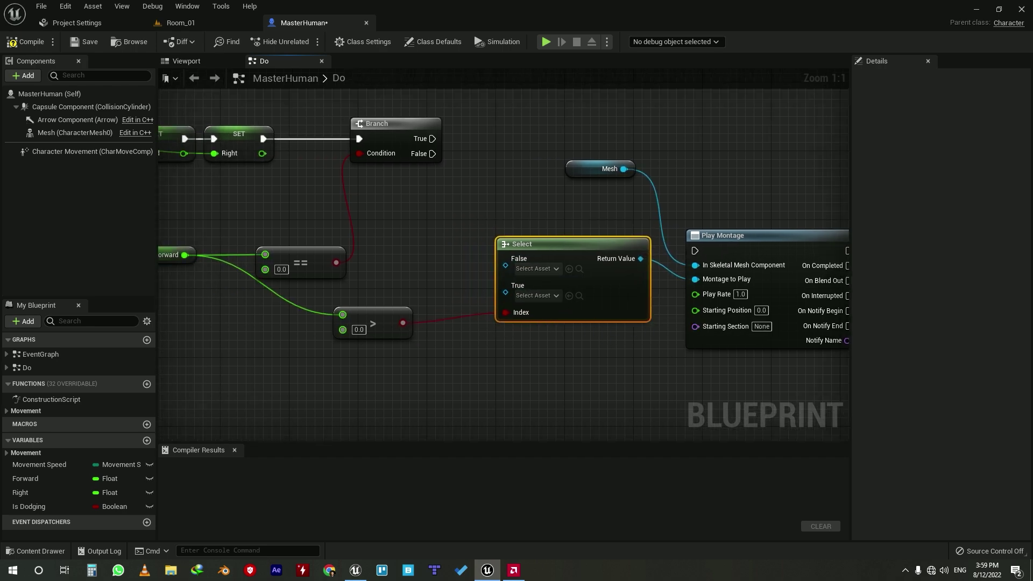
pyautogui.moveTo(730, 340); pyautogui.dragTo(630, 335, button='right')
pyautogui.moveTo(691, 357); pyautogui.dragTo(561, 352, button='right')
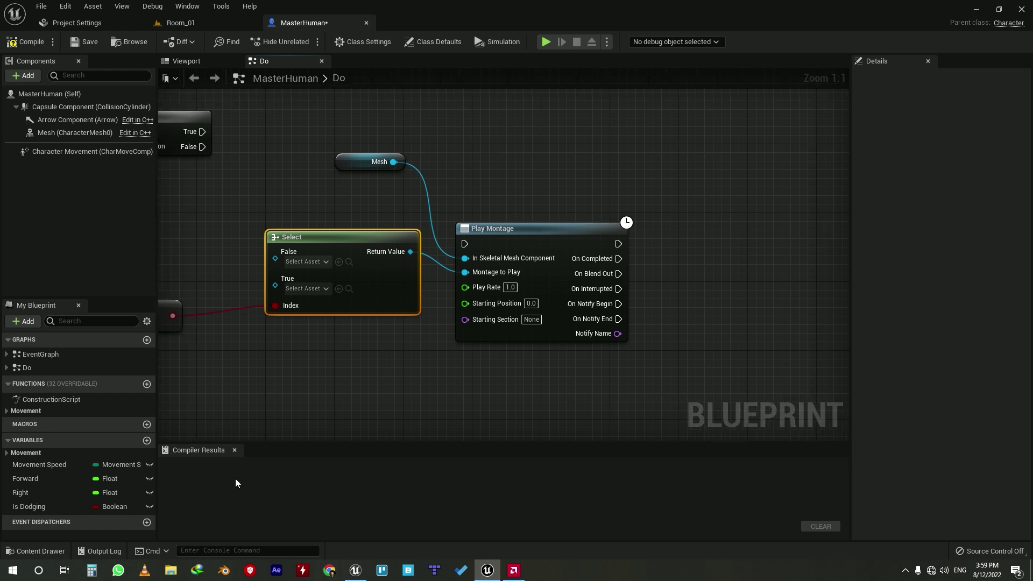
# Add Is Dodging SET nodes: true as the montage starts, false on completion or interruption
pyautogui.moveTo(58, 508)
pyautogui.mouseDown()
pyautogui.moveTo(582, 244)
pyautogui.moveTo(617, 244)
pyautogui.mouseUp()
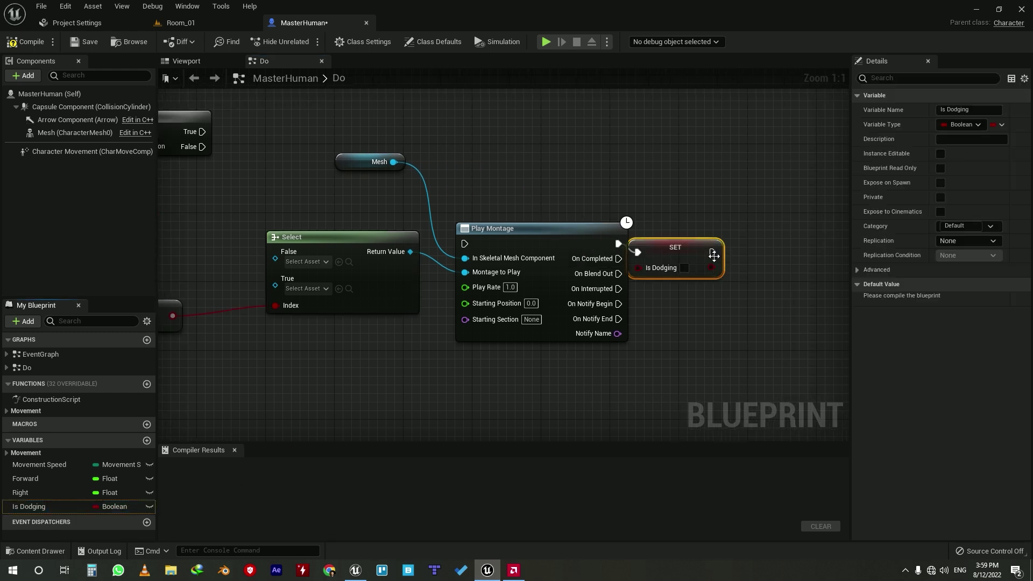
pyautogui.click(719, 232)
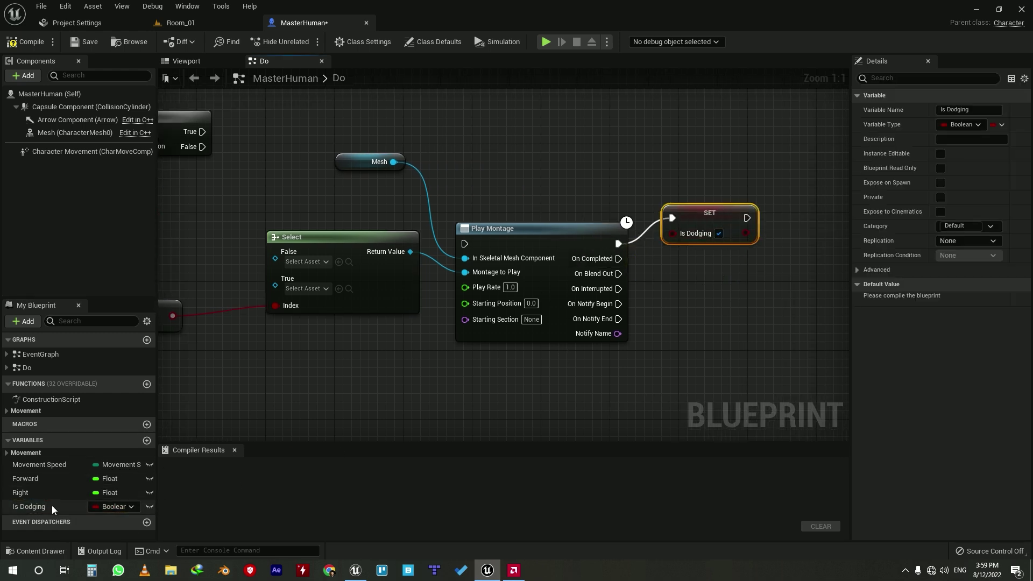
pyautogui.moveTo(48, 506); pyautogui.dragTo(620, 288)
pyautogui.moveTo(693, 298)
pyautogui.mouseDown()
pyautogui.moveTo(762, 306)
pyautogui.moveTo(618, 259)
pyautogui.mouseUp()
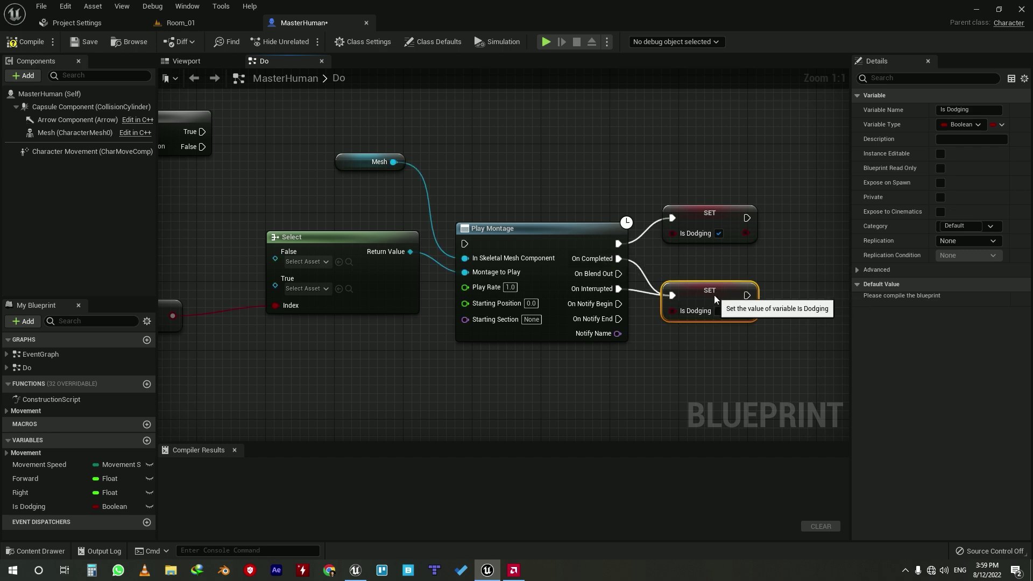
# Run Play Montage from the second Branch's False output and select the dodge nodes
pyautogui.scroll(-1, 716, 371)
pyautogui.scroll(-2, 565, 280)
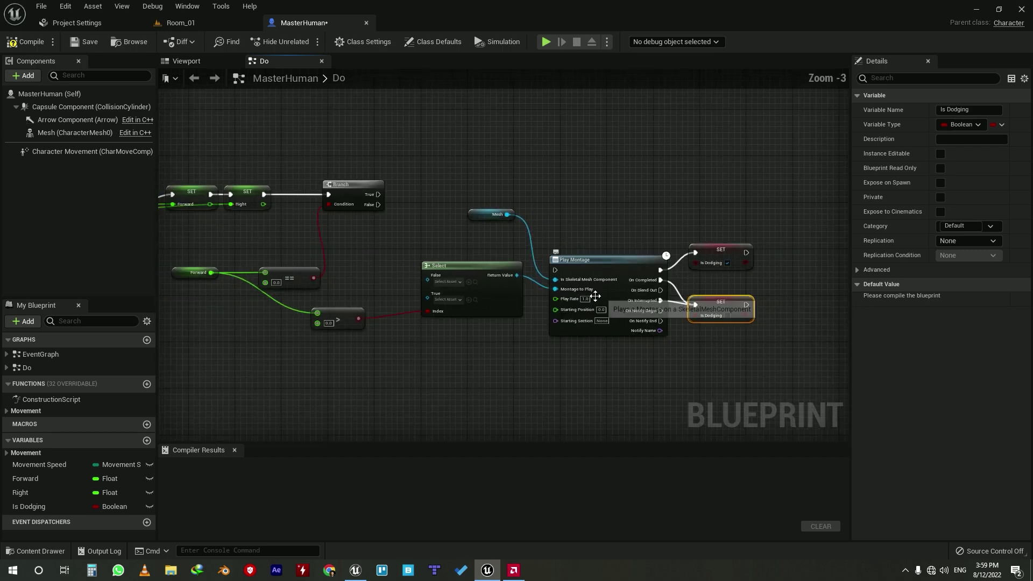
pyautogui.moveTo(548, 274); pyautogui.dragTo(612, 287, button='right')
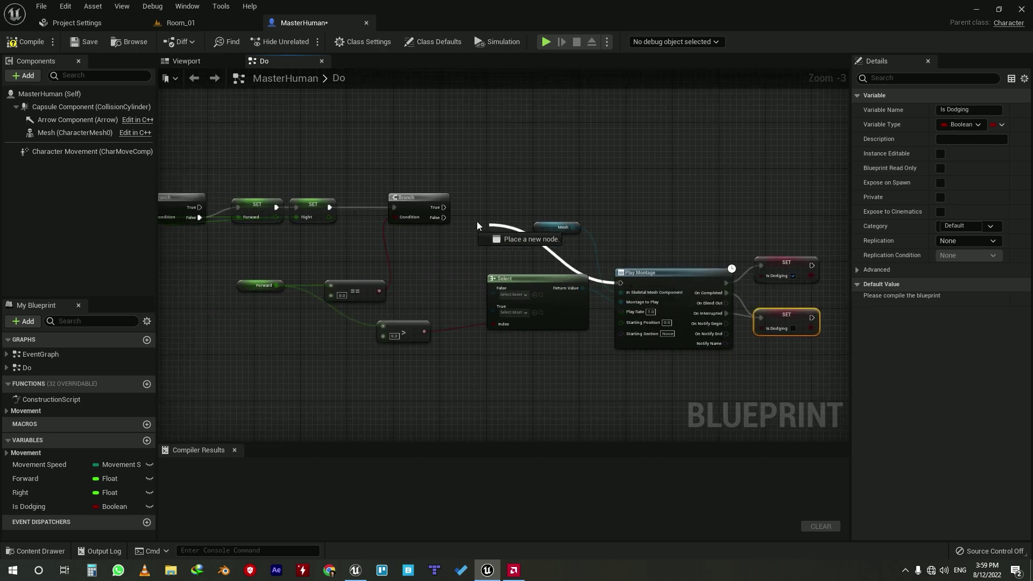
pyautogui.moveTo(621, 282); pyautogui.dragTo(442, 218)
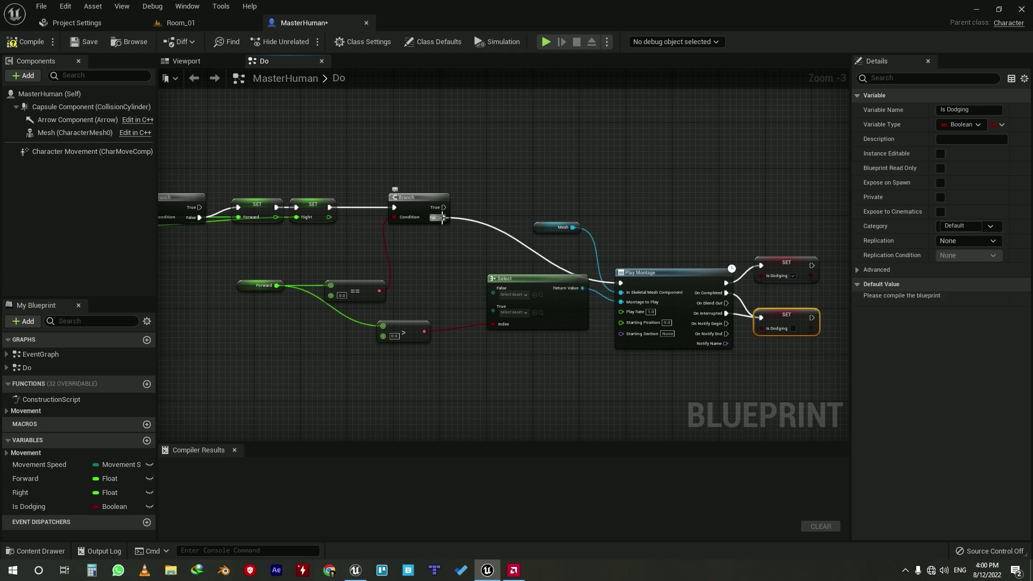
pyautogui.moveTo(551, 188); pyautogui.dragTo(406, 215, button='right')
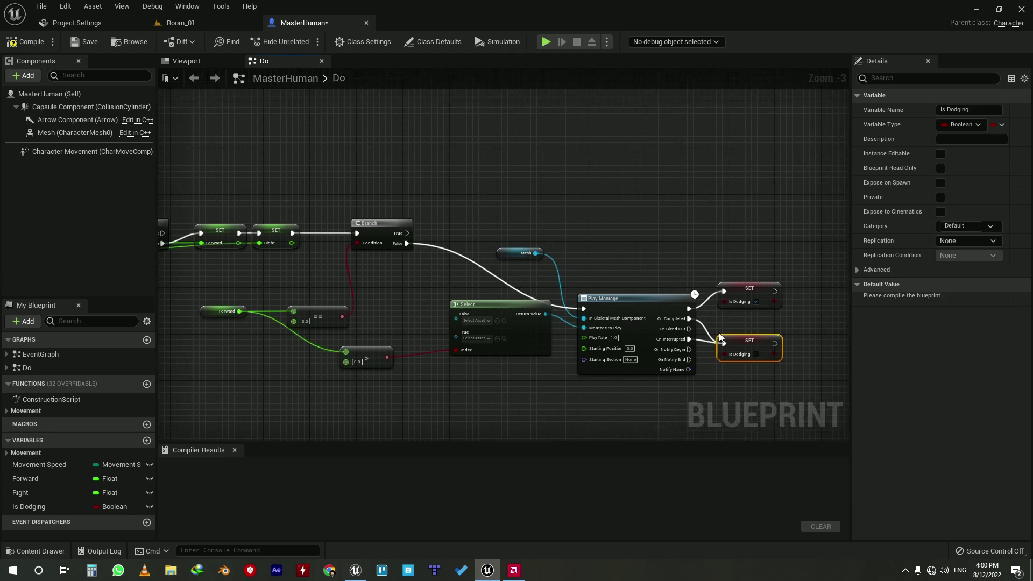
pyautogui.scroll(-1, 720, 337)
pyautogui.moveTo(720, 337); pyautogui.dragTo(705, 287, button='right')
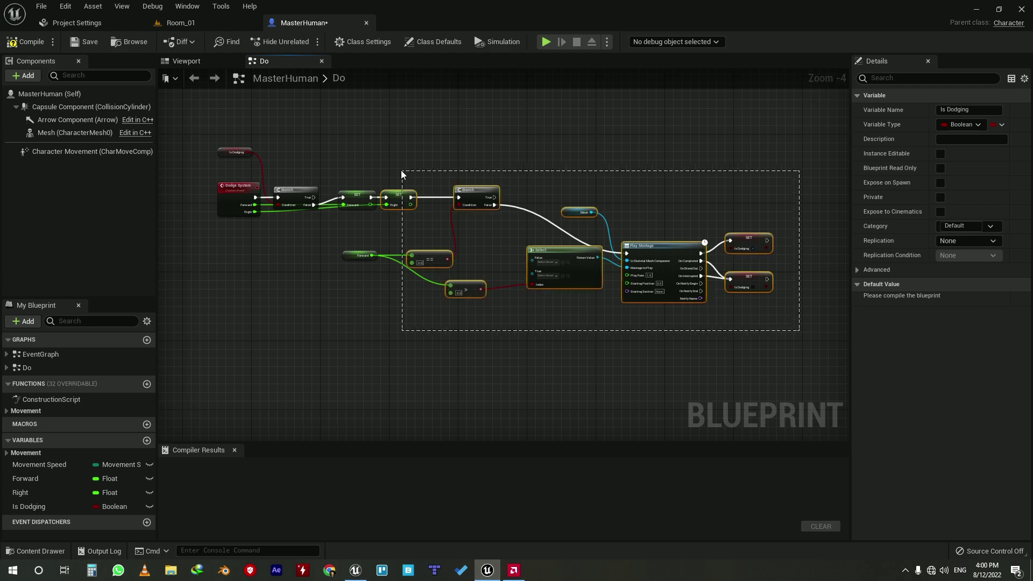
pyautogui.moveTo(799, 332); pyautogui.dragTo(431, 171)
# Collapse the Branch, Select, Play Montage and SET nodes to a macro named Dodge Calculate, then open it
pyautogui.rightClick(483, 192)
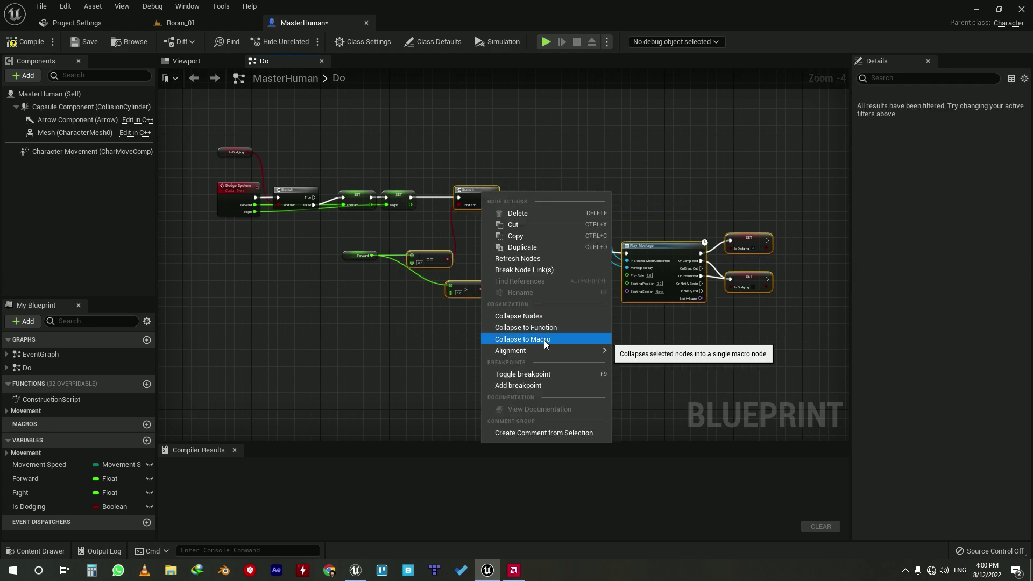
pyautogui.click(544, 340)
pyautogui.scroll(5, 537, 246)
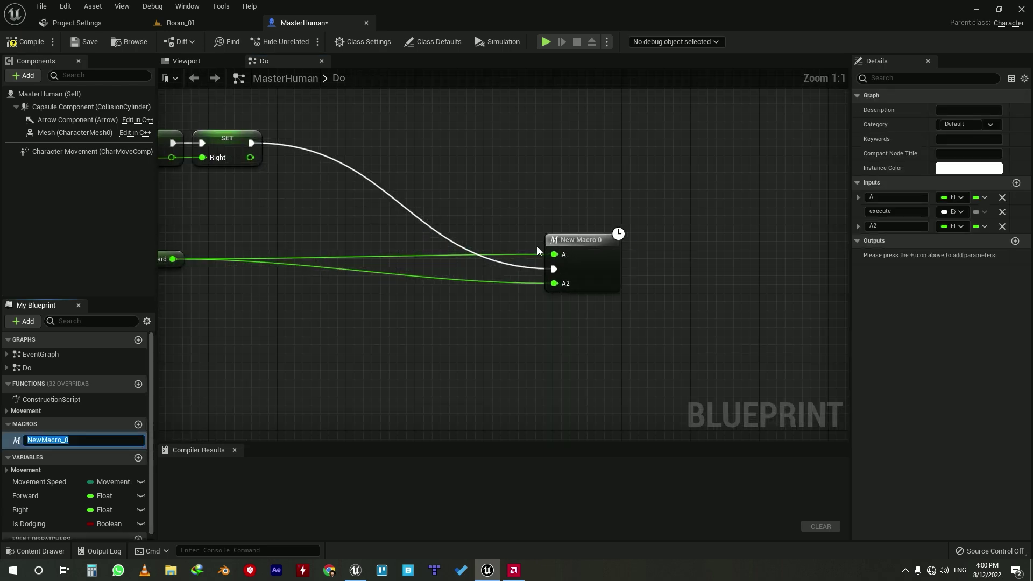
pyautogui.write('Dodge Calculat')
pyautogui.write('e')
pyautogui.press('Return')
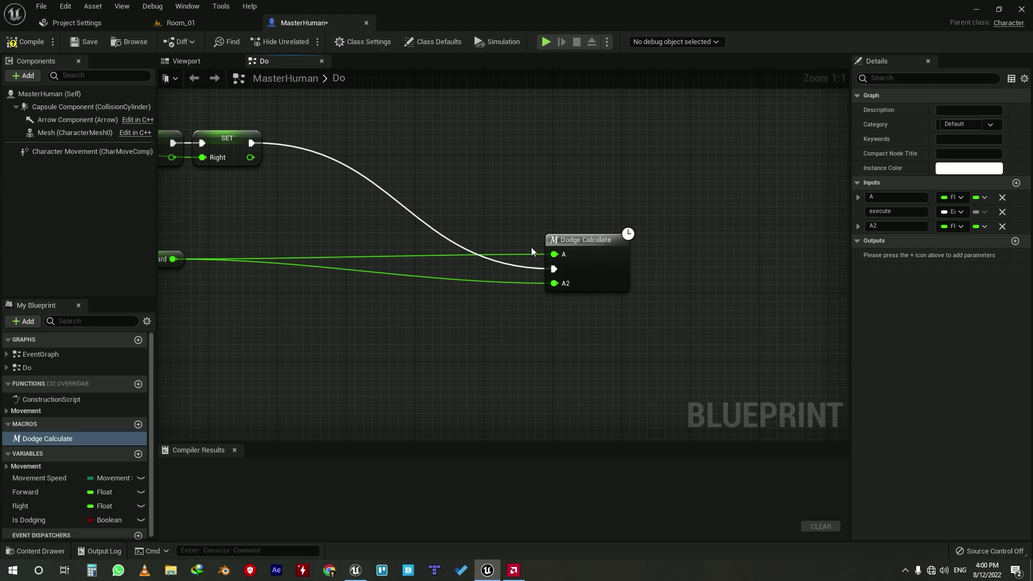
pyautogui.doubleClick(563, 243)
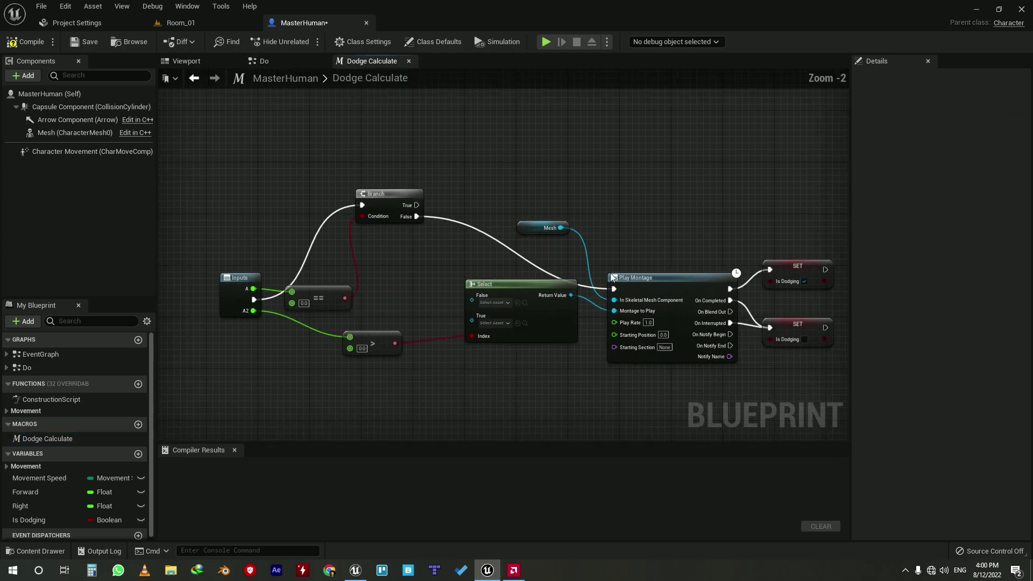
# Replace macro inputs A and A2 with a single Direction input, placed below execute
pyautogui.scroll(2, 335, 305)
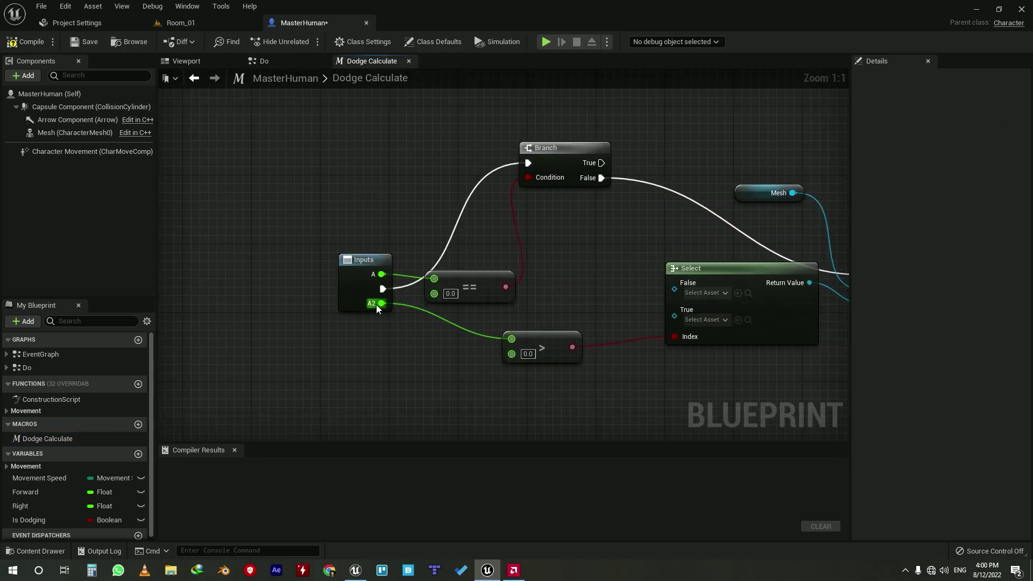
pyautogui.keyDown('ctrl'); pyautogui.moveTo(381, 303); pyautogui.dragTo(381, 275); pyautogui.keyUp('ctrl')
pyautogui.click(363, 260)
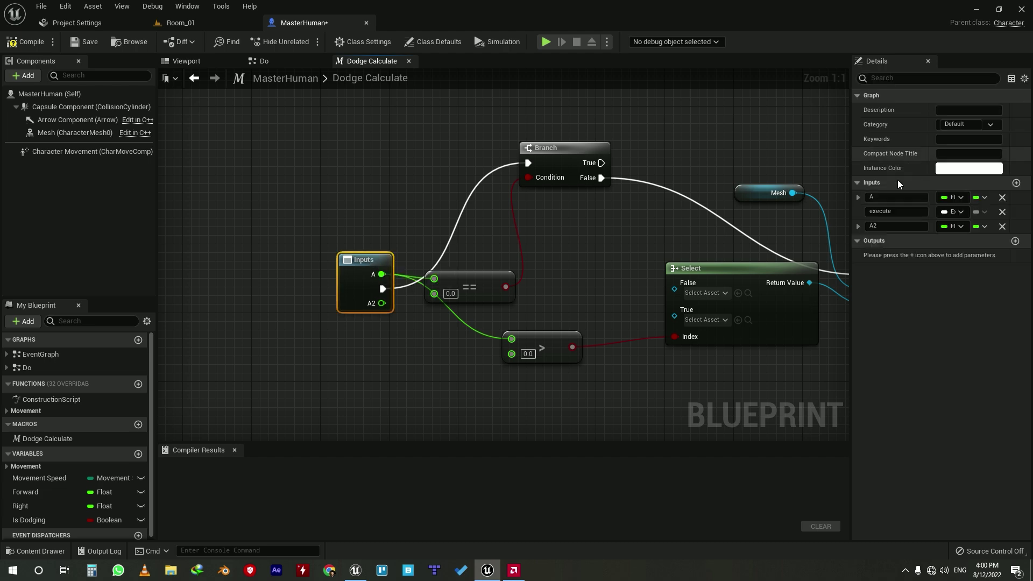
pyautogui.click(1001, 226)
pyautogui.click(894, 197)
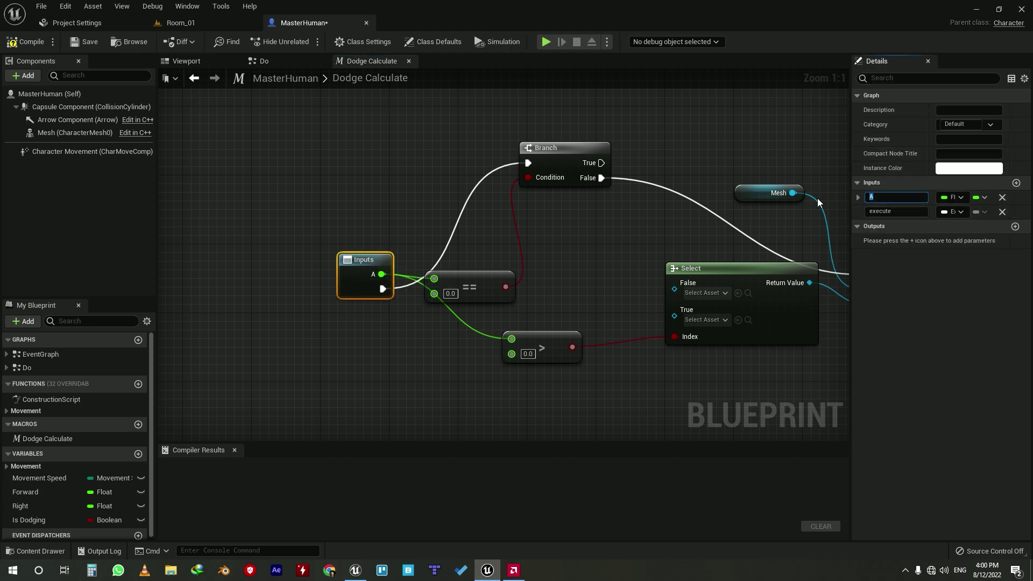
pyautogui.write('Directi')
pyautogui.write('on')
pyautogui.press('Return')
pyautogui.click(854, 212)
pyautogui.moveTo(854, 213); pyautogui.dragTo(856, 197)
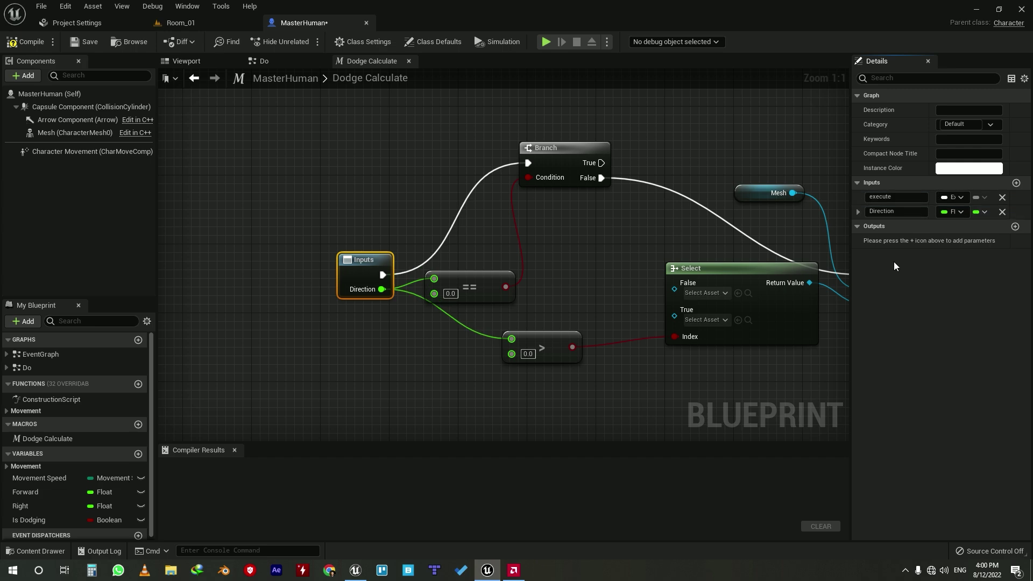
# Connect the Select node's True and False montage options to new macro inputs
pyautogui.moveTo(562, 266); pyautogui.dragTo(552, 271, button='right')
pyautogui.click(492, 286)
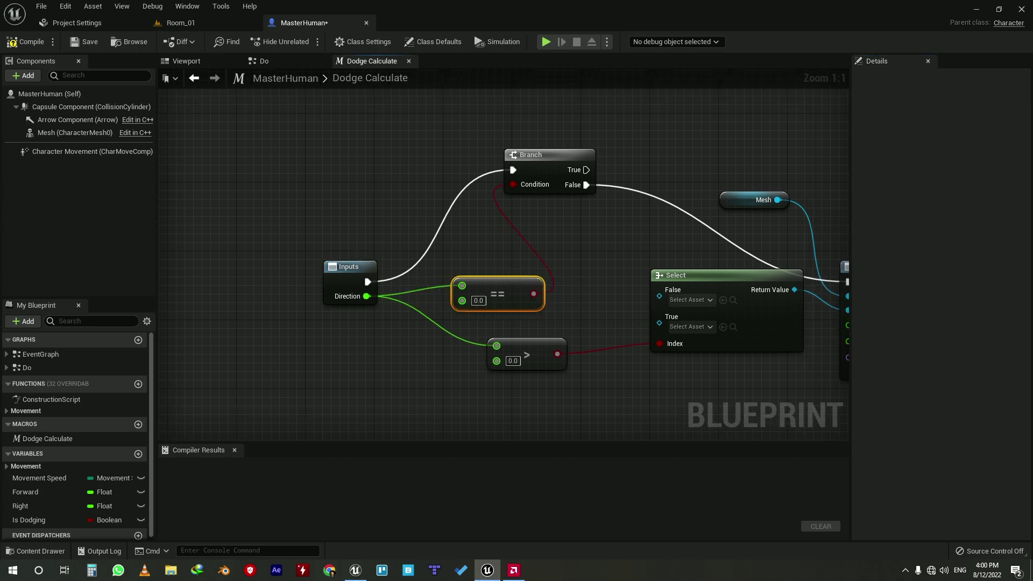
pyautogui.moveTo(712, 212); pyautogui.dragTo(519, 247, button='right')
pyautogui.scroll(-4, 524, 246)
pyautogui.moveTo(743, 250); pyautogui.dragTo(641, 250, button='right')
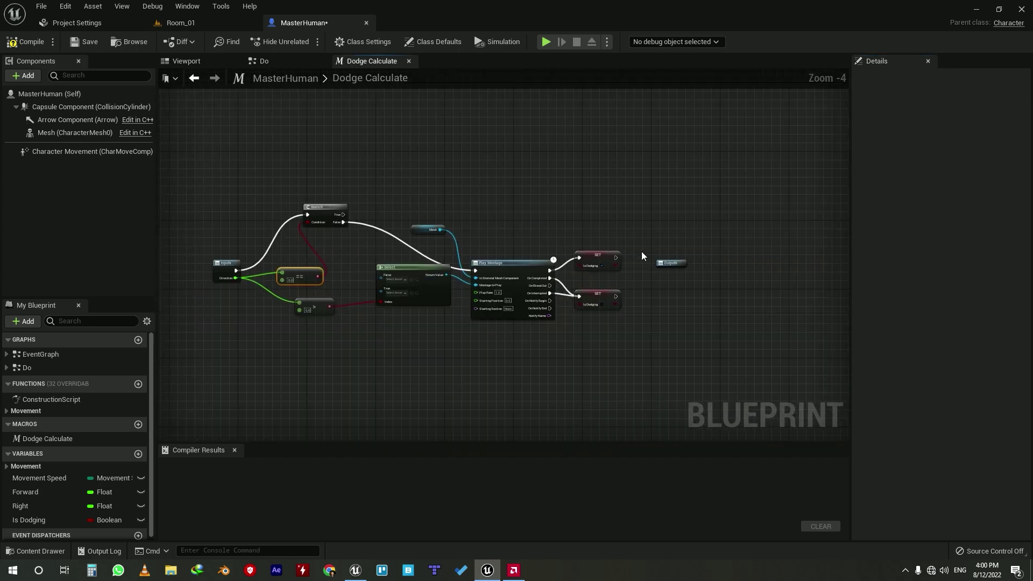
pyautogui.scroll(2, 617, 256)
pyautogui.scroll(1, 616, 256)
pyautogui.moveTo(525, 245)
pyautogui.mouseDown(button='right')
pyautogui.moveTo(708, 247)
pyautogui.moveTo(551, 294)
pyautogui.moveTo(709, 276)
pyautogui.moveTo(646, 290)
pyautogui.mouseUp(button='right')
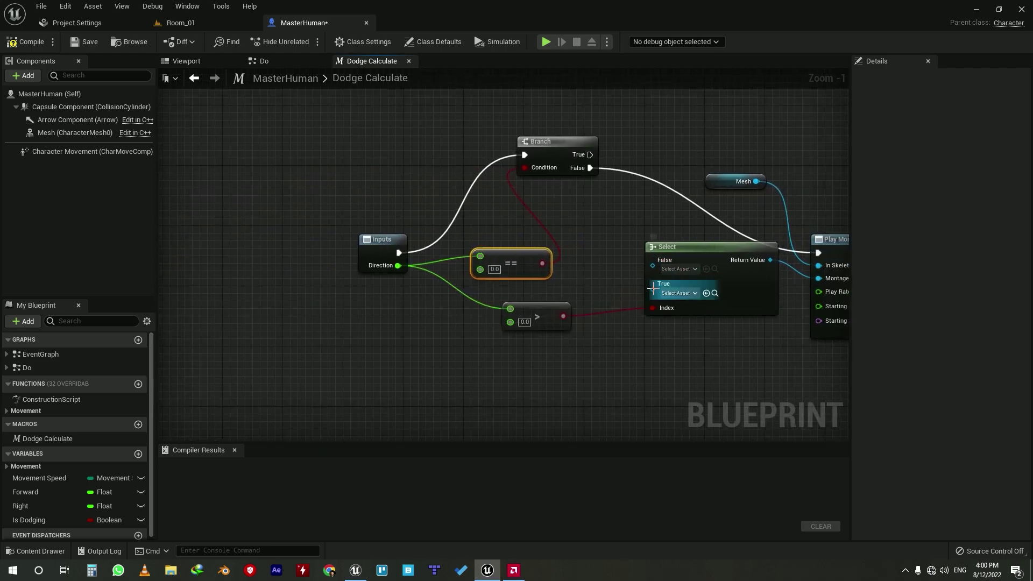
pyautogui.moveTo(652, 290); pyautogui.dragTo(402, 273)
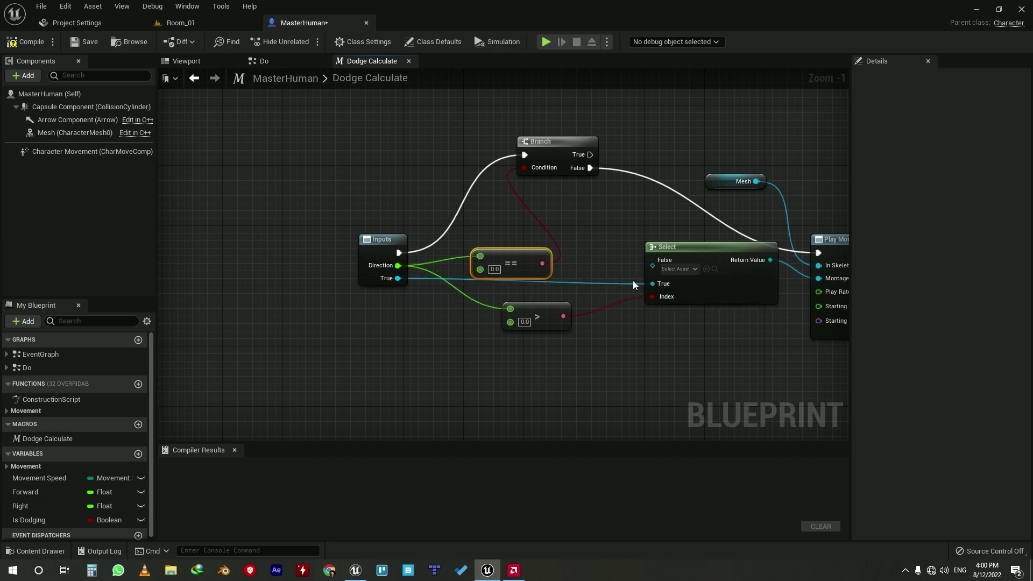
pyautogui.moveTo(653, 265); pyautogui.dragTo(404, 285)
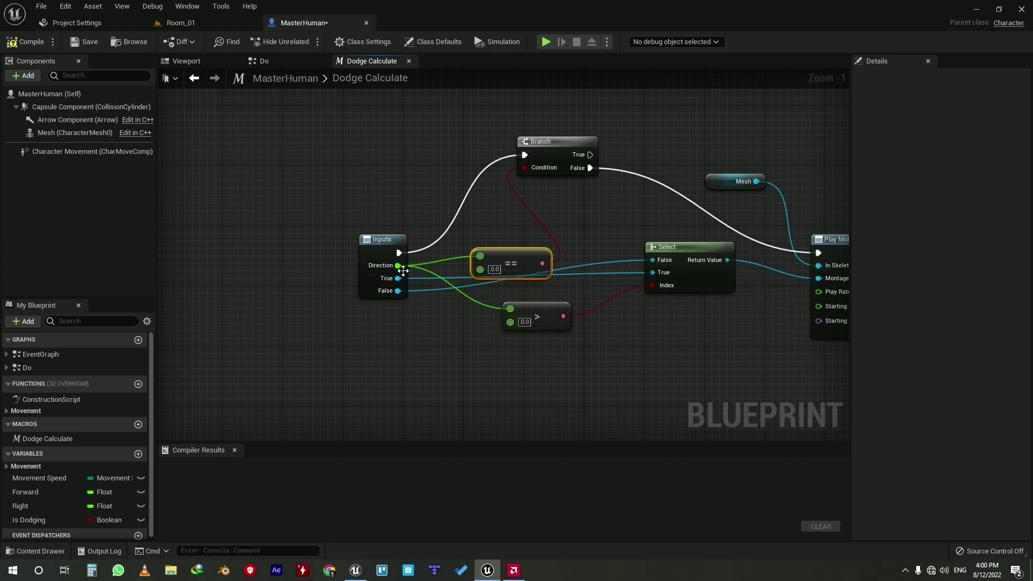
# Rename the True montage input to >0 and the False input to <0
pyautogui.click(389, 247)
pyautogui.click(887, 226)
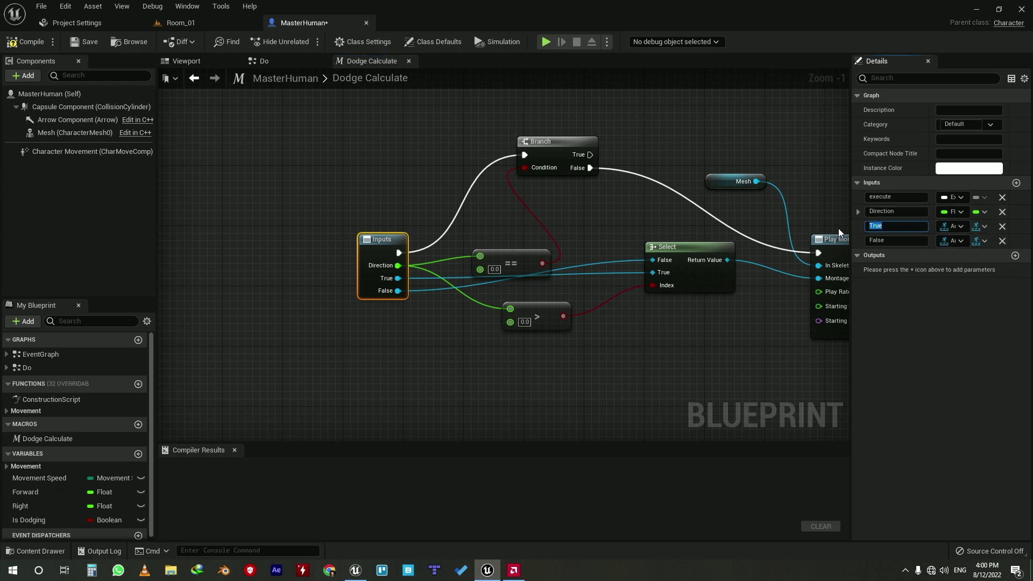
pyautogui.write('>0')
pyautogui.press('Return')
pyautogui.click(886, 242)
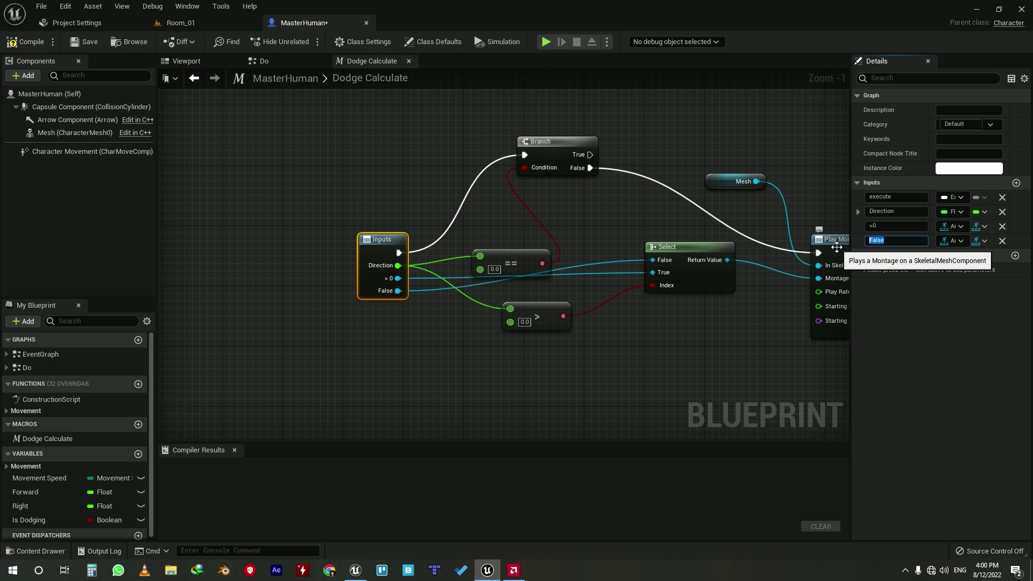
pyautogui.write('<0')
pyautogui.press('Return')
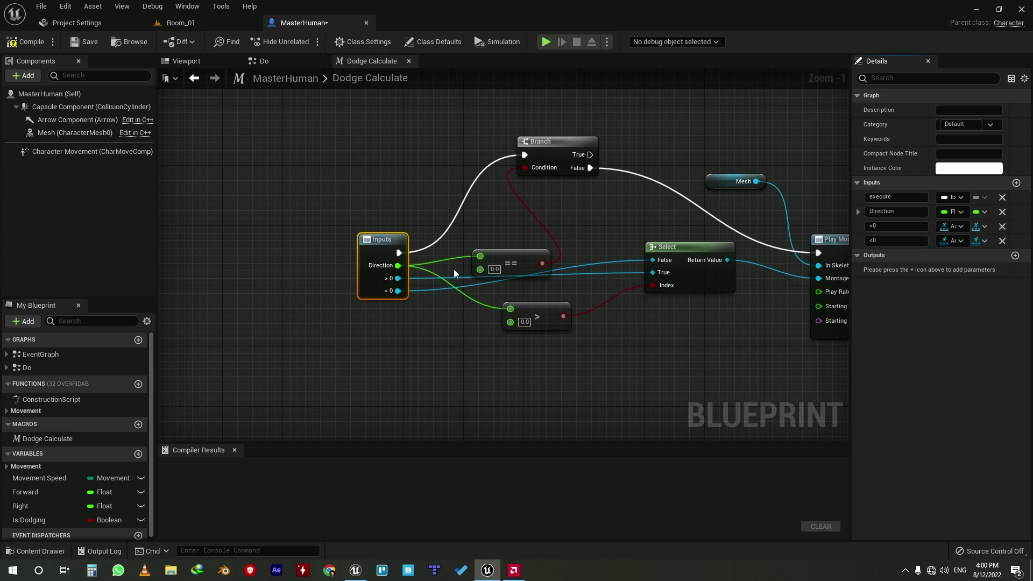
pyautogui.scroll(-2, 453, 269)
pyautogui.moveTo(454, 268); pyautogui.dragTo(412, 327, button='right')
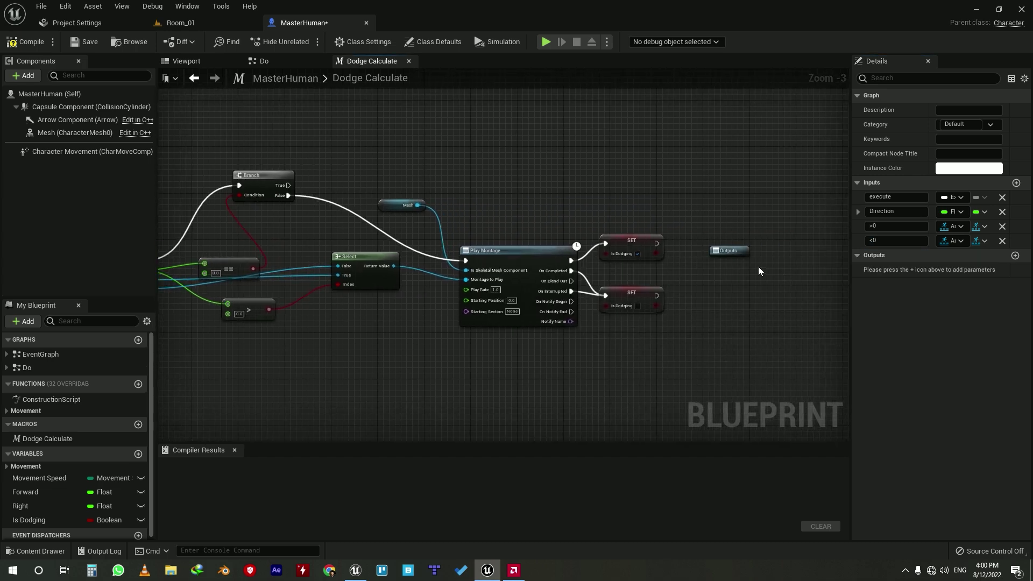
# Route the Branch True path to a macro output named 0 and go back to the Do graph
pyautogui.moveTo(288, 185)
pyautogui.mouseDown()
pyautogui.moveTo(724, 253)
pyautogui.moveTo(731, 174)
pyautogui.mouseUp()
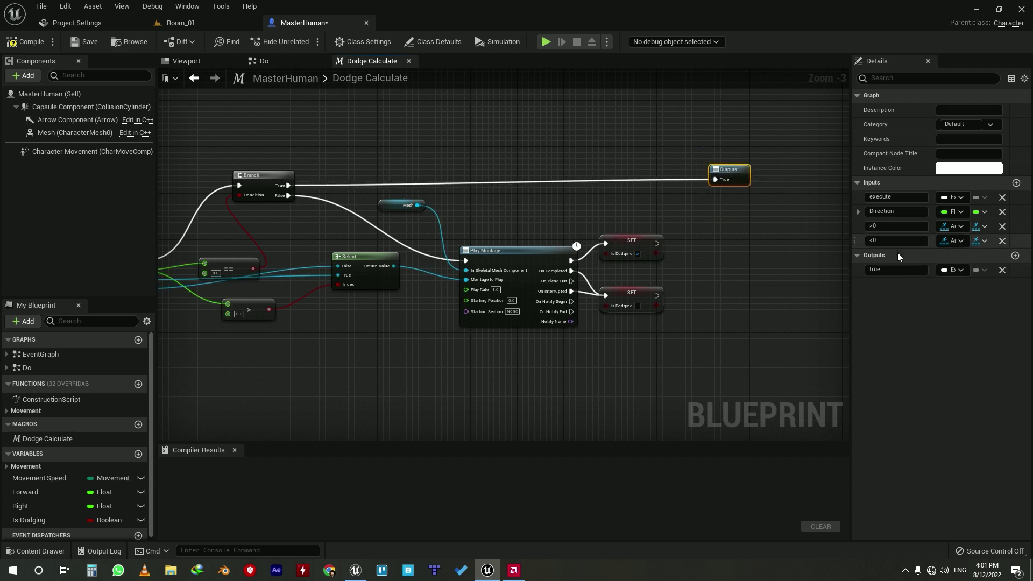
pyautogui.click(894, 269)
pyautogui.write('0')
pyautogui.press('Return')
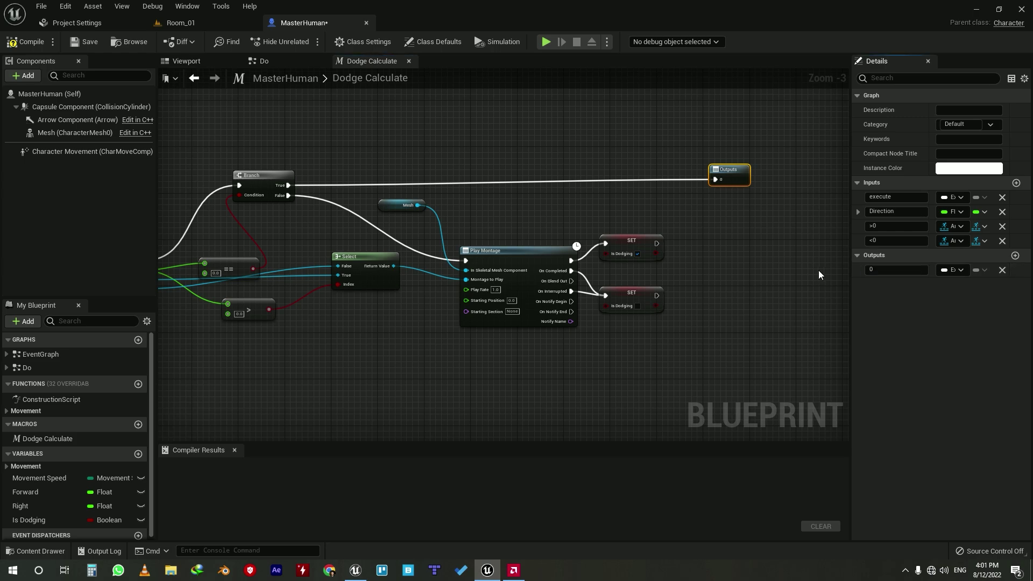
pyautogui.hotkey('alt', 'Left')
pyautogui.hotkey('alt', 'Left')
pyautogui.hotkey('alt', 'Left')
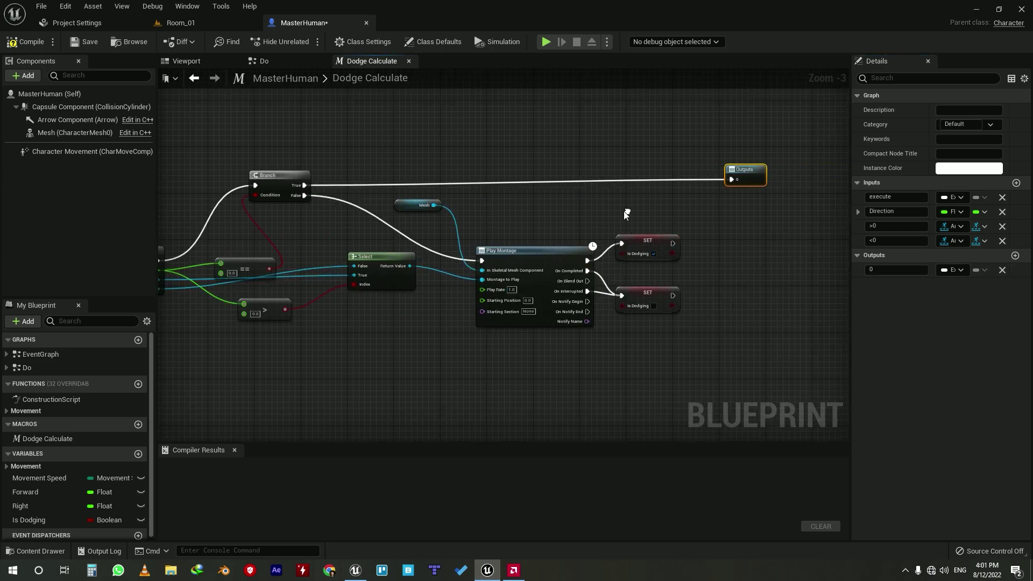
pyautogui.hotkey('alt', 'Left')
# Refresh the Dodge Calculate node's pins and reposition it and the Forward getter
pyautogui.rightClick(571, 334)
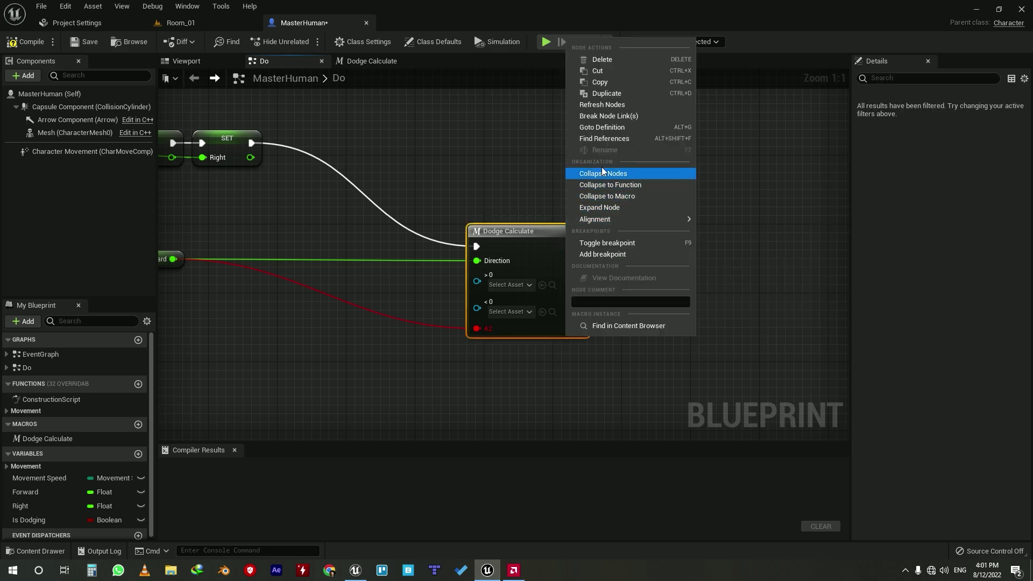
pyautogui.click(603, 104)
pyautogui.moveTo(471, 159); pyautogui.dragTo(648, 185, button='right')
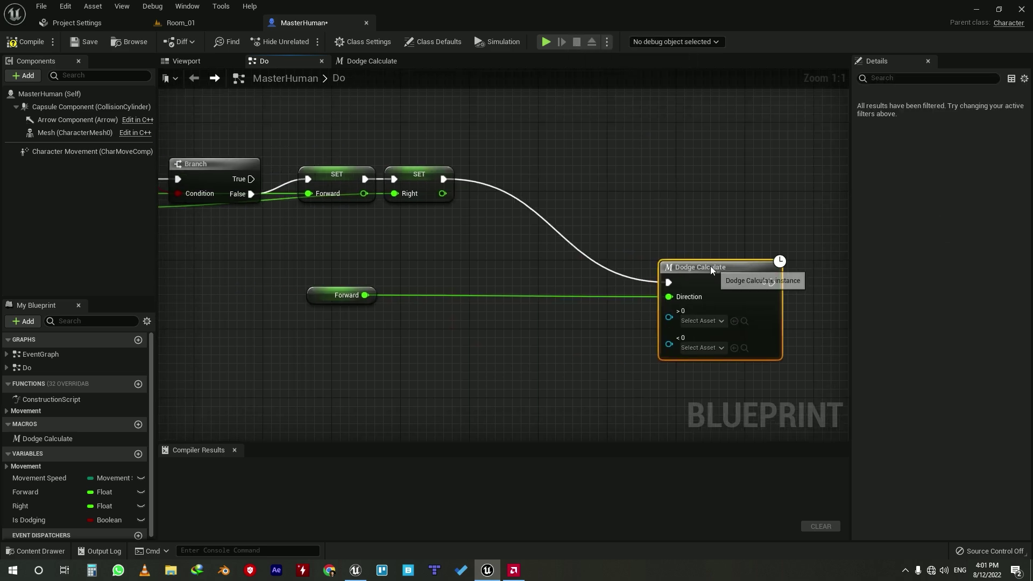
pyautogui.moveTo(710, 266); pyautogui.dragTo(583, 172)
pyautogui.moveTo(320, 297); pyautogui.dragTo(378, 297)
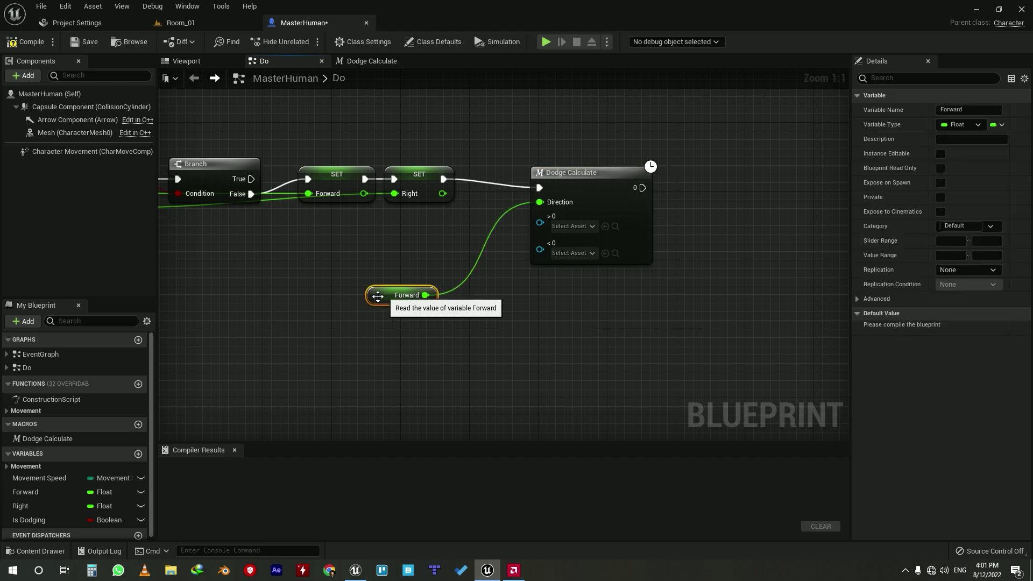
# Place a second Dodge Calculate node after the first, then switch to Room_01
pyautogui.moveTo(135, 438); pyautogui.dragTo(676, 189)
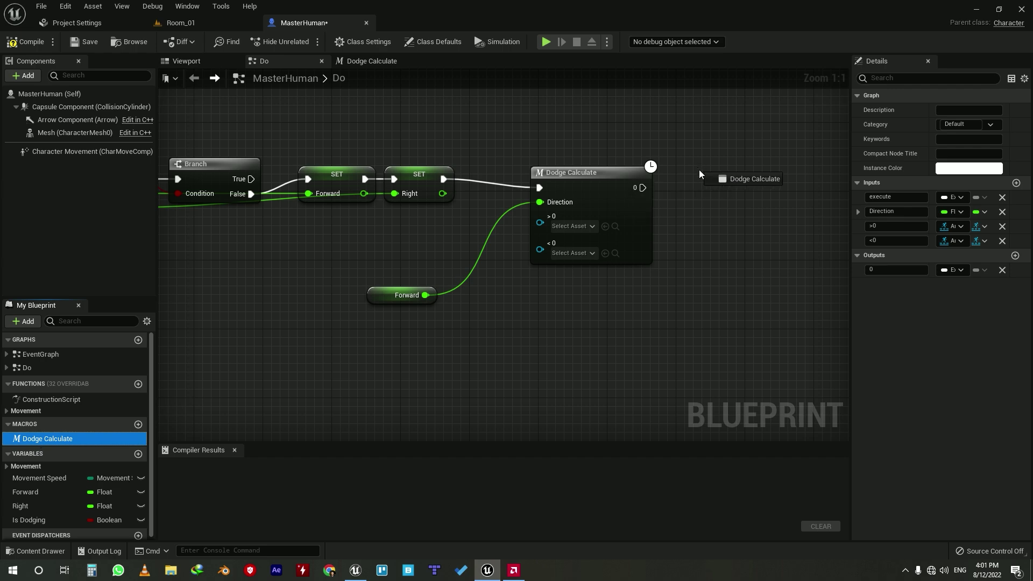
pyautogui.moveTo(700, 170); pyautogui.dragTo(732, 179)
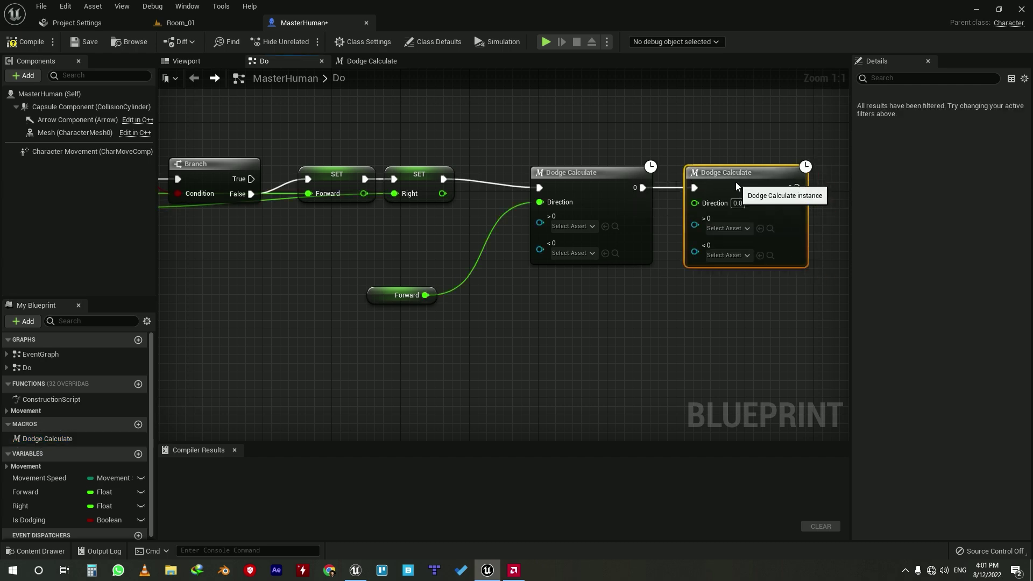
pyautogui.moveTo(398, 287); pyautogui.dragTo(415, 288)
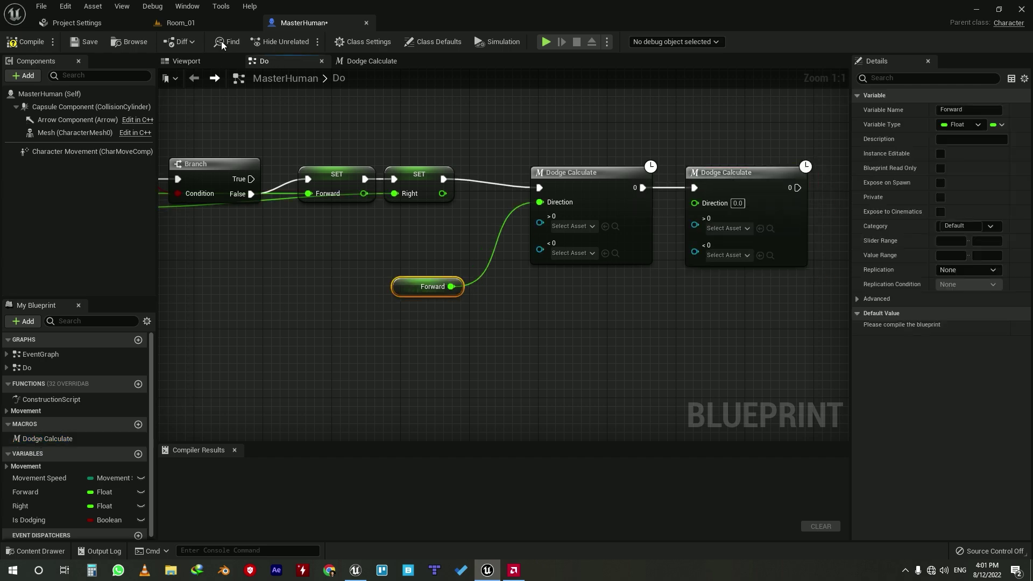
pyautogui.click(180, 22)
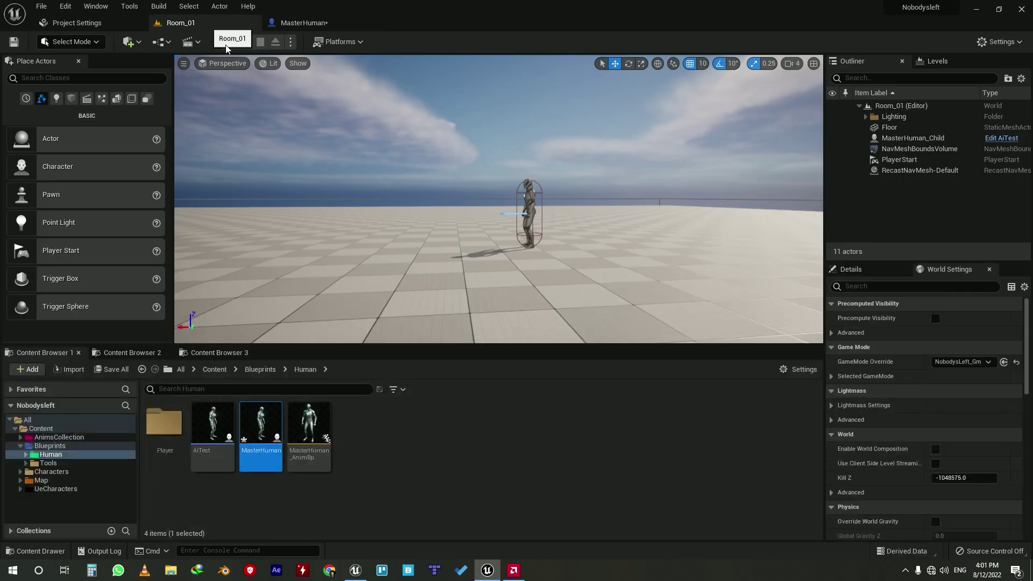
# Save MasterHuman with Save All and open Anim_CS_DODGE_F from SelectedAnims to preview it
pyautogui.click(112, 370)
pyautogui.click(596, 409)
pyautogui.click(135, 353)
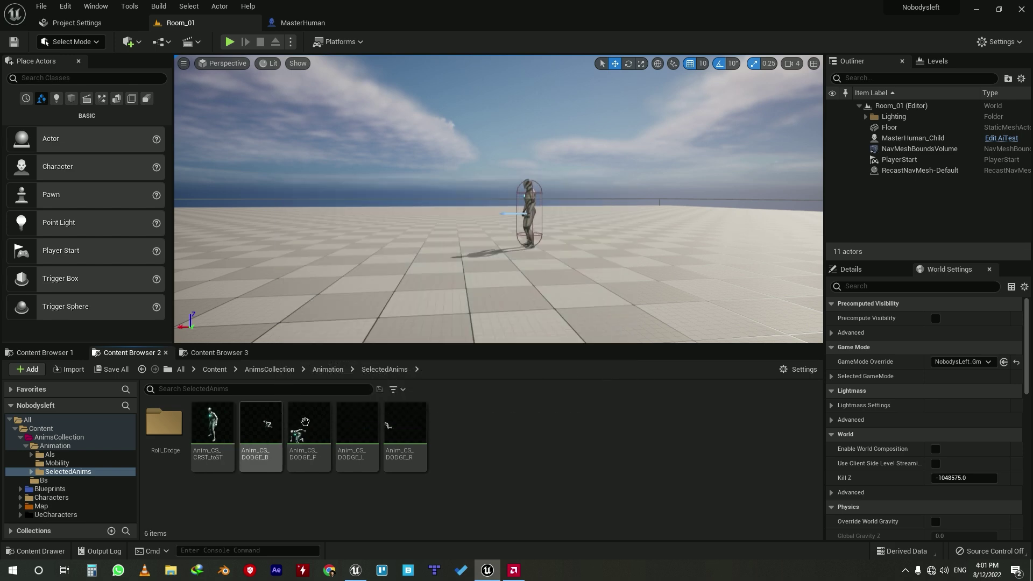
pyautogui.click(306, 421)
pyautogui.doubleClick(305, 472)
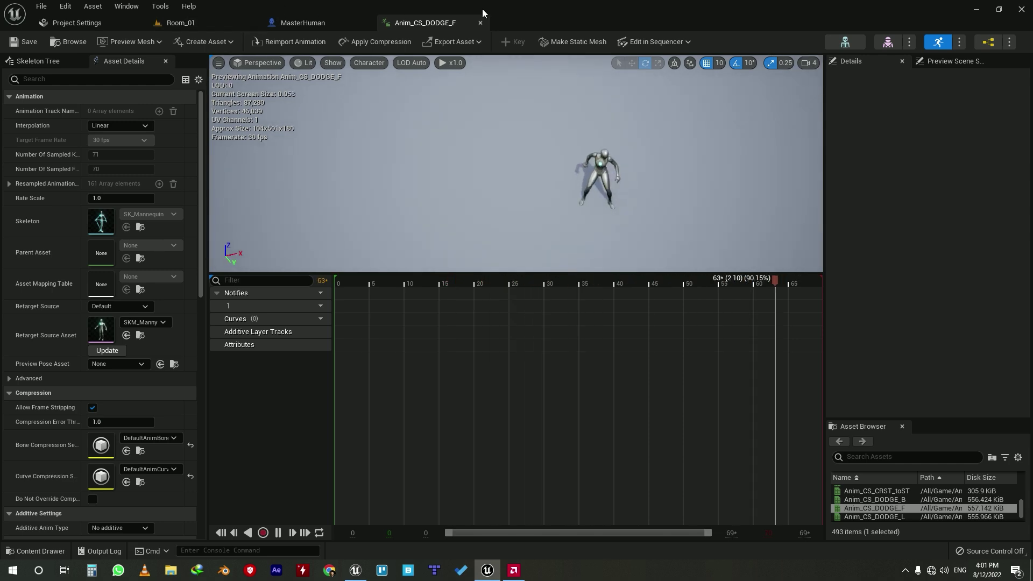
# Close the Anim_CS_DODGE_F preview and select all five animations in SelectedAnims
pyautogui.click(480, 22)
pyautogui.click(180, 23)
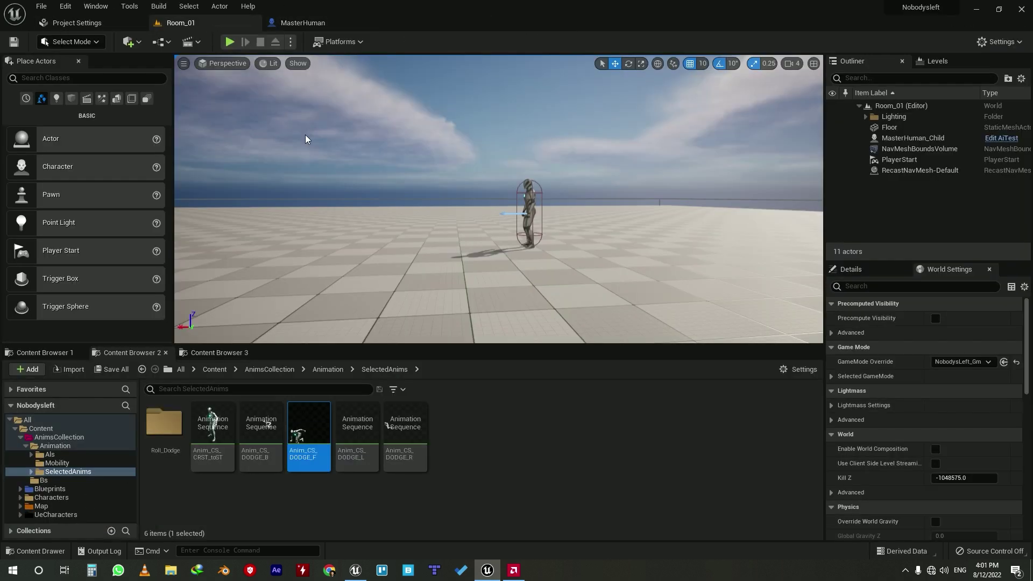
pyautogui.click(213, 425)
pyautogui.keyDown('shift'); pyautogui.click(409, 417); pyautogui.keyUp('shift')
# Turn on EnableRootMotion for all five animations via the Property Matrix and save them
pyautogui.rightClick(409, 417)
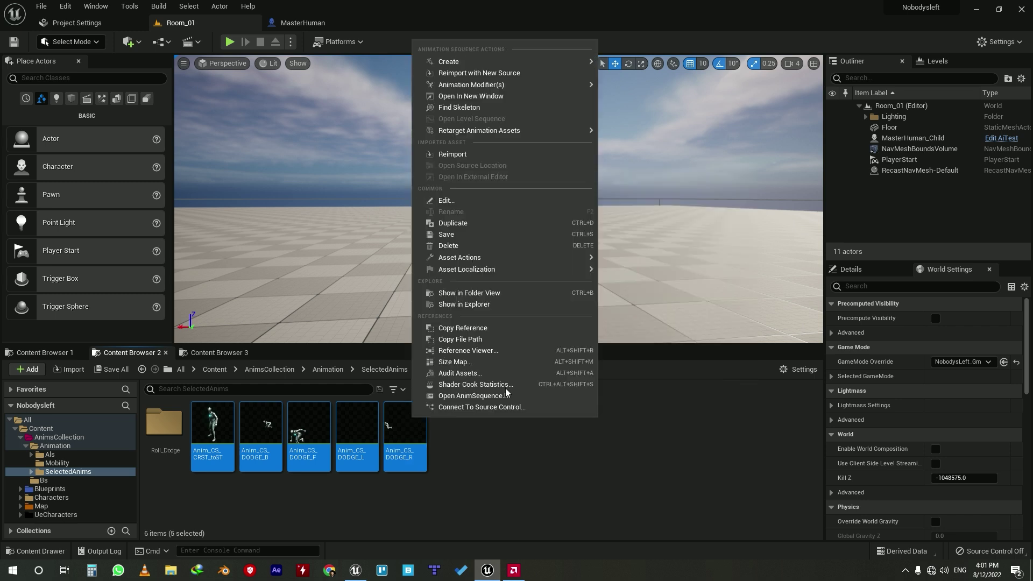
pyautogui.moveTo(560, 261)
pyautogui.click(643, 379)
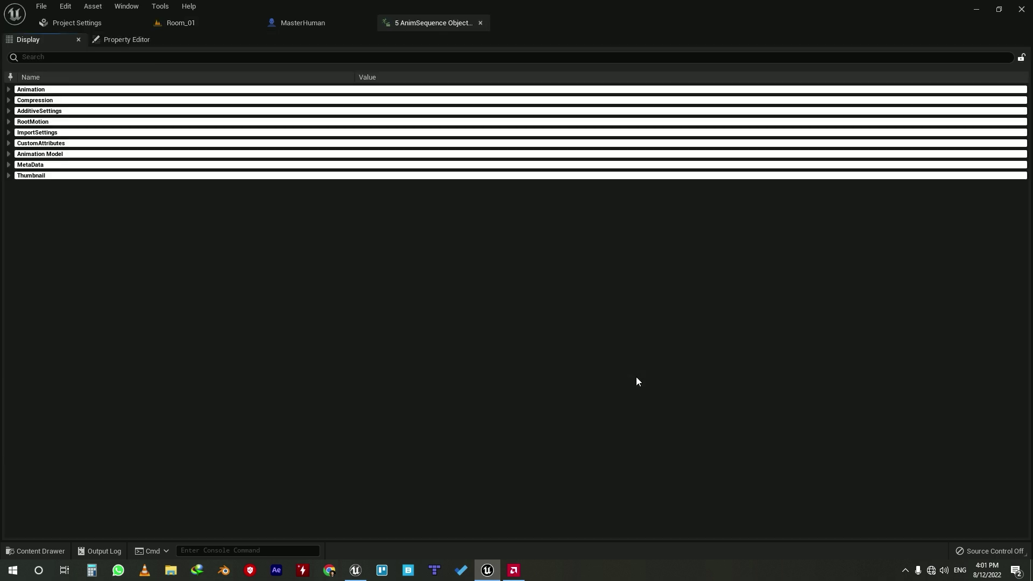
pyautogui.click(9, 122)
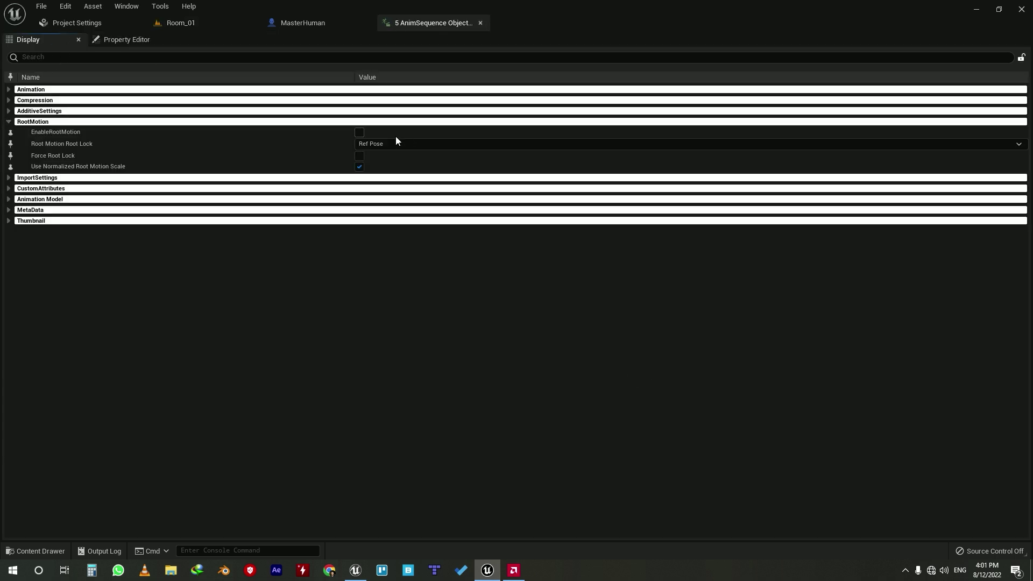
pyautogui.click(359, 132)
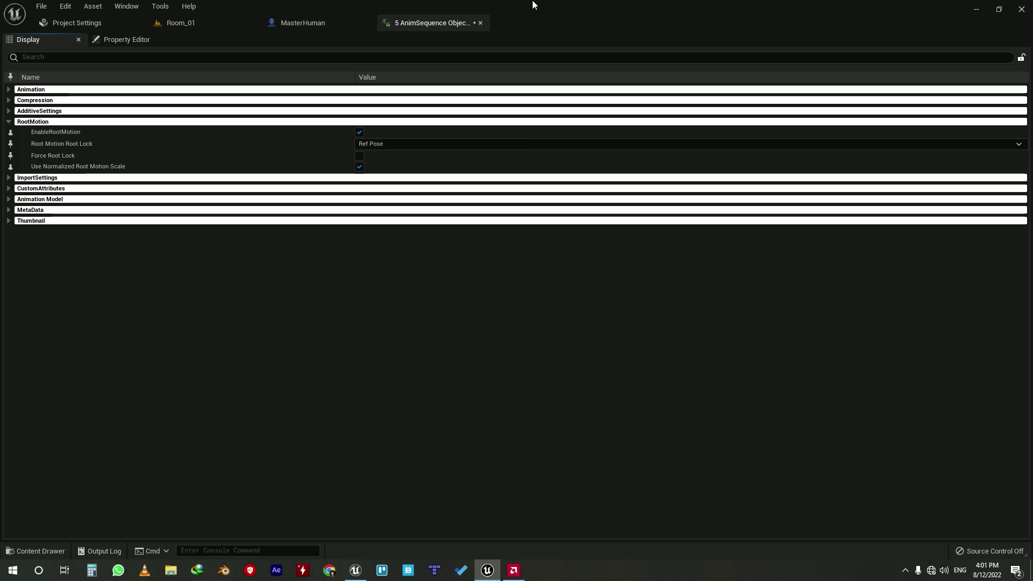
pyautogui.click(481, 23)
pyautogui.click(217, 22)
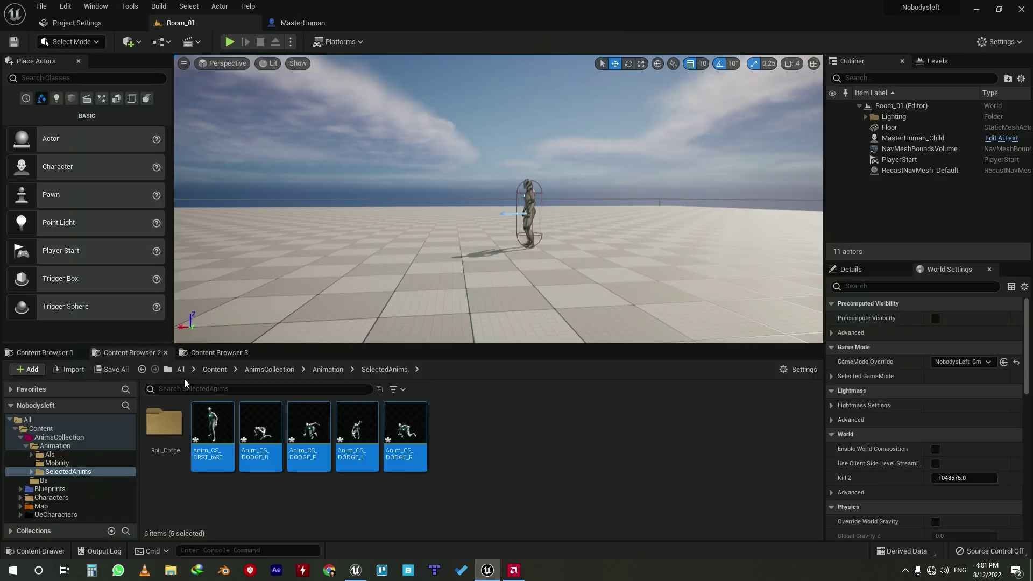
pyautogui.click(122, 377)
pyautogui.click(597, 409)
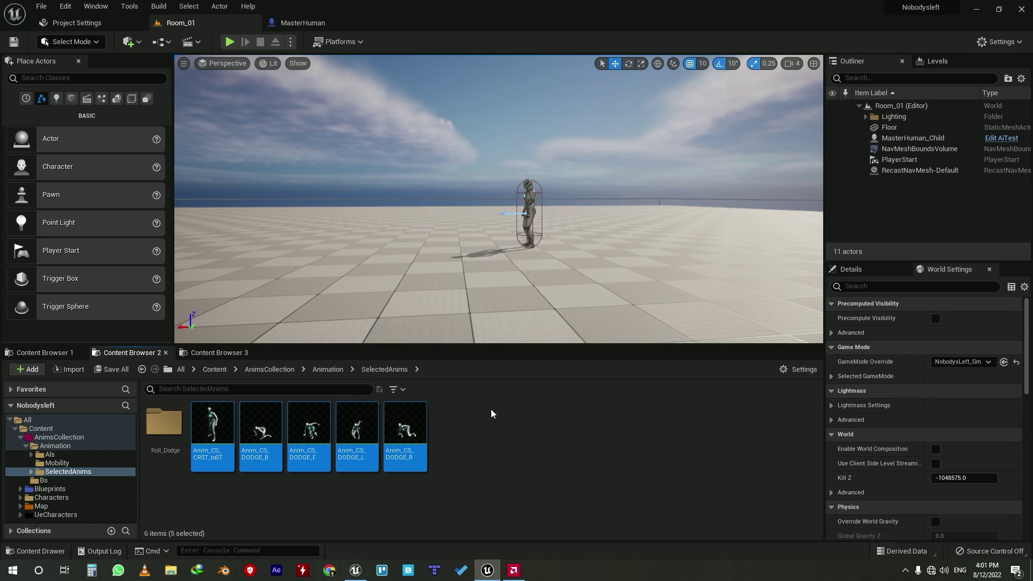
# Create an AnimMontage from each of the five selected animations
pyautogui.rightClick(417, 414)
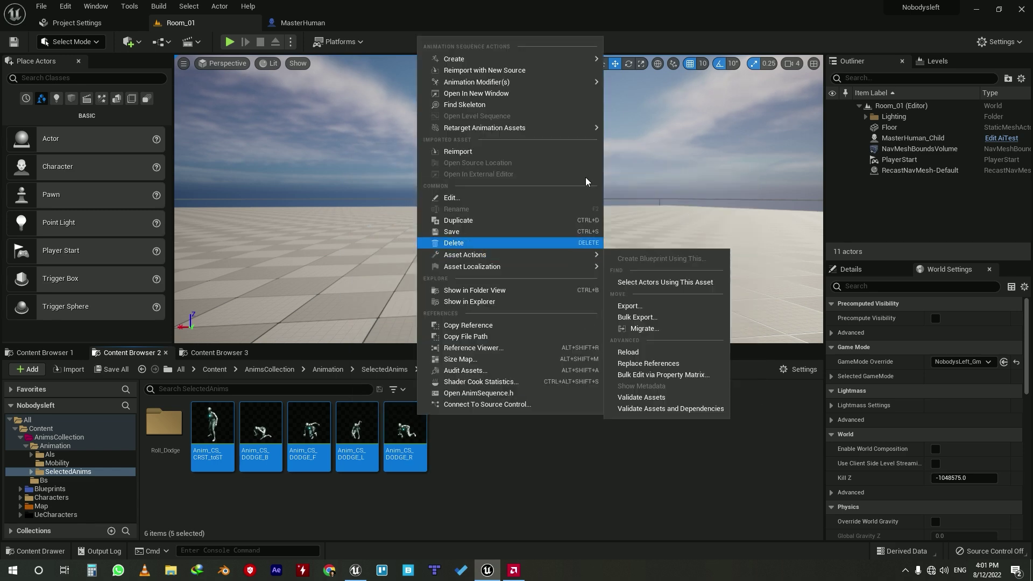
pyautogui.moveTo(576, 86)
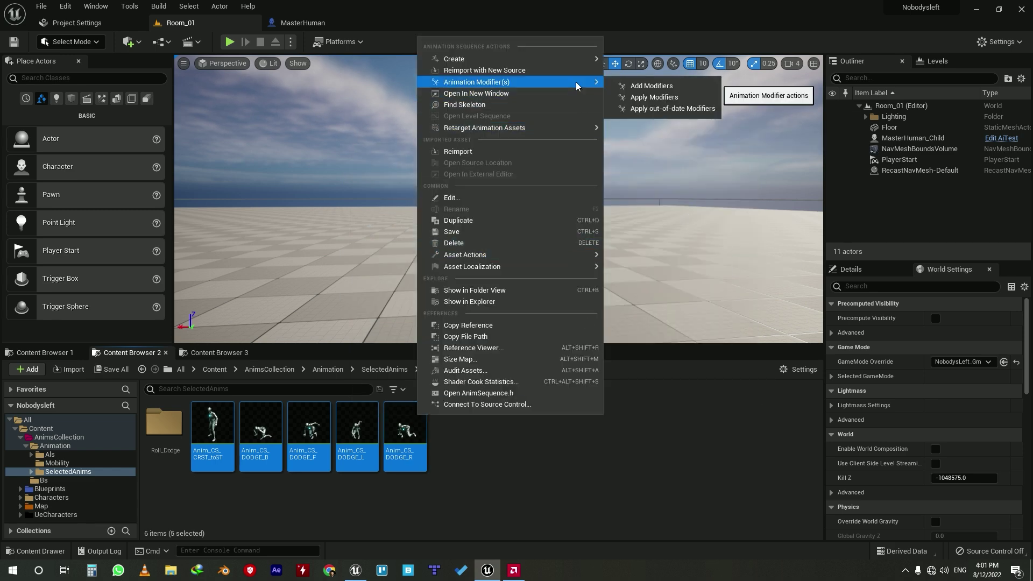
pyautogui.moveTo(589, 58)
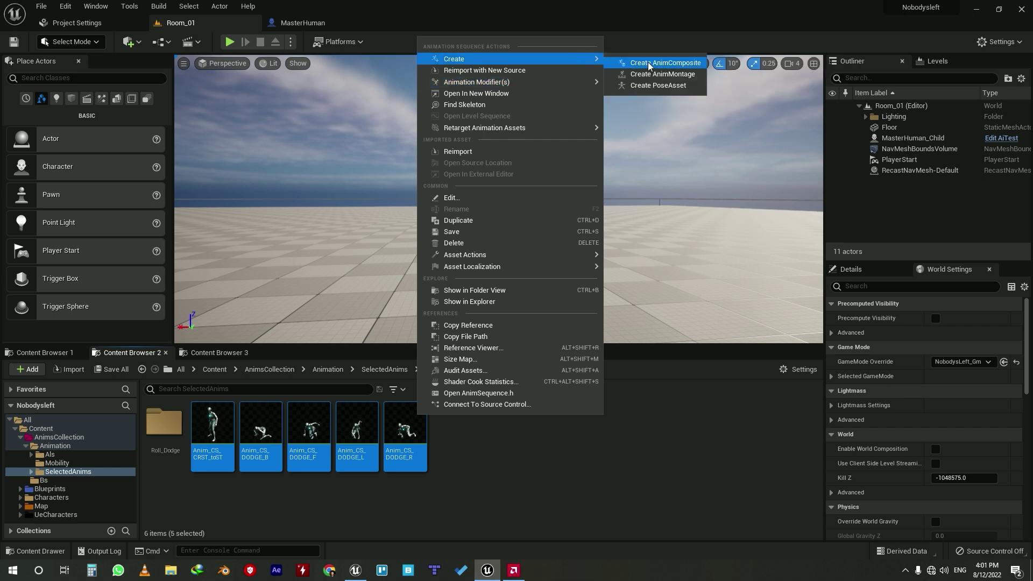
pyautogui.click(651, 76)
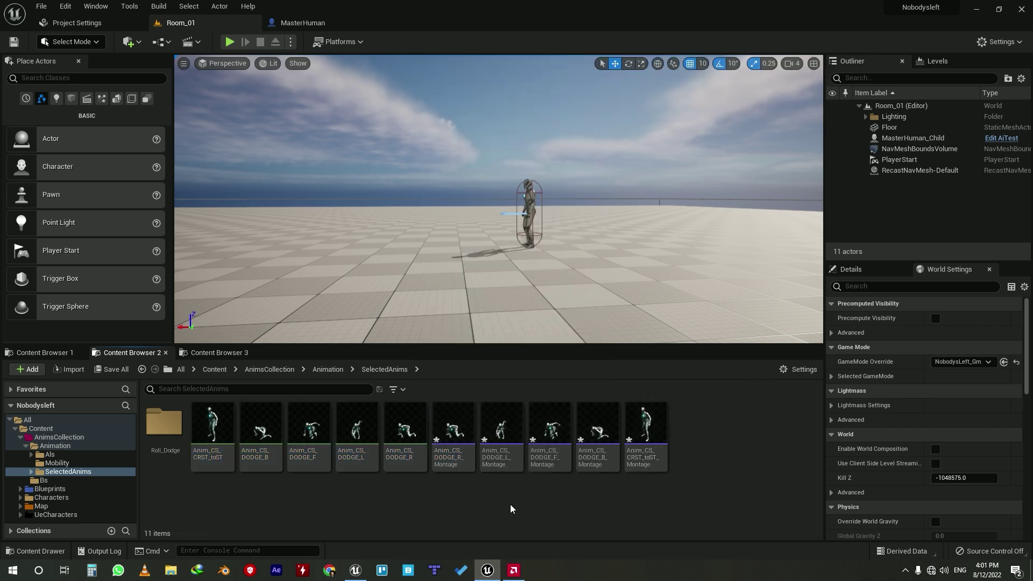
# Drag the DODGE_R and DODGE_L montages onto the Dodge Calculate nodes in MasterHuman
pyautogui.click(453, 430)
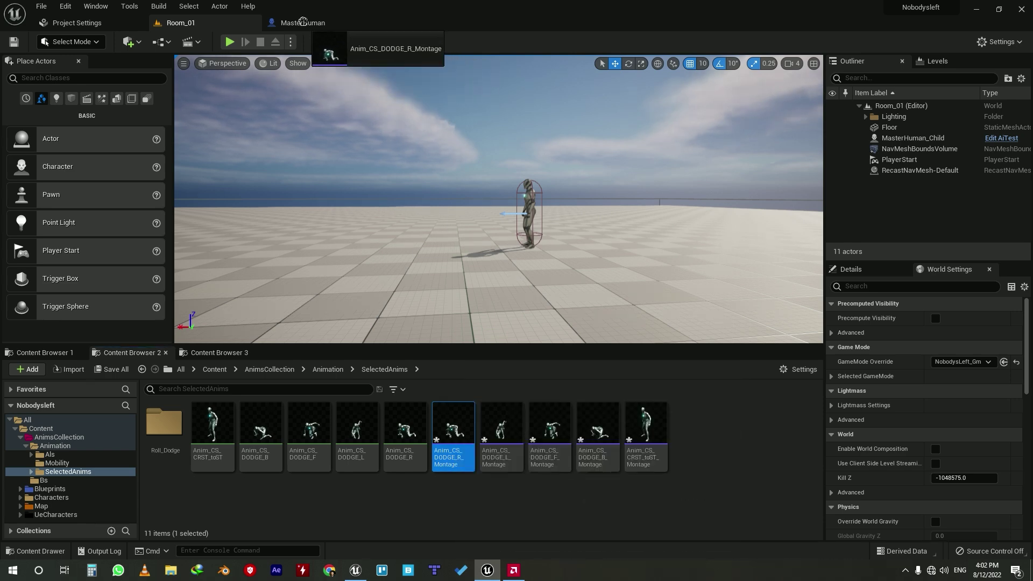
pyautogui.moveTo(404, 82)
pyautogui.mouseDown()
pyautogui.moveTo(569, 253)
pyautogui.moveTo(751, 224)
pyautogui.mouseUp()
pyautogui.click(180, 22)
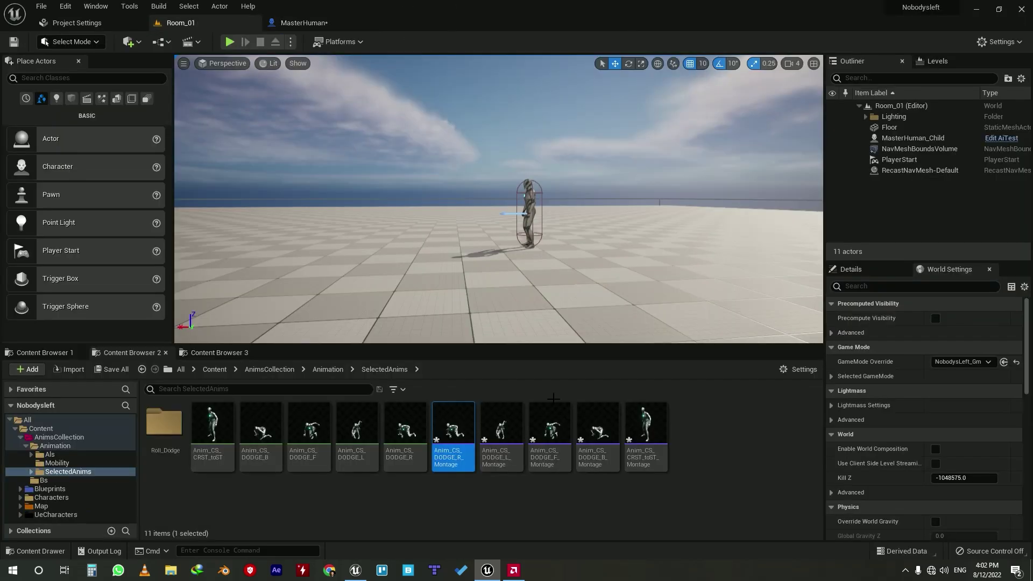
pyautogui.moveTo(501, 433)
pyautogui.mouseDown()
pyautogui.moveTo(355, 26)
pyautogui.moveTo(730, 255)
pyautogui.mouseUp()
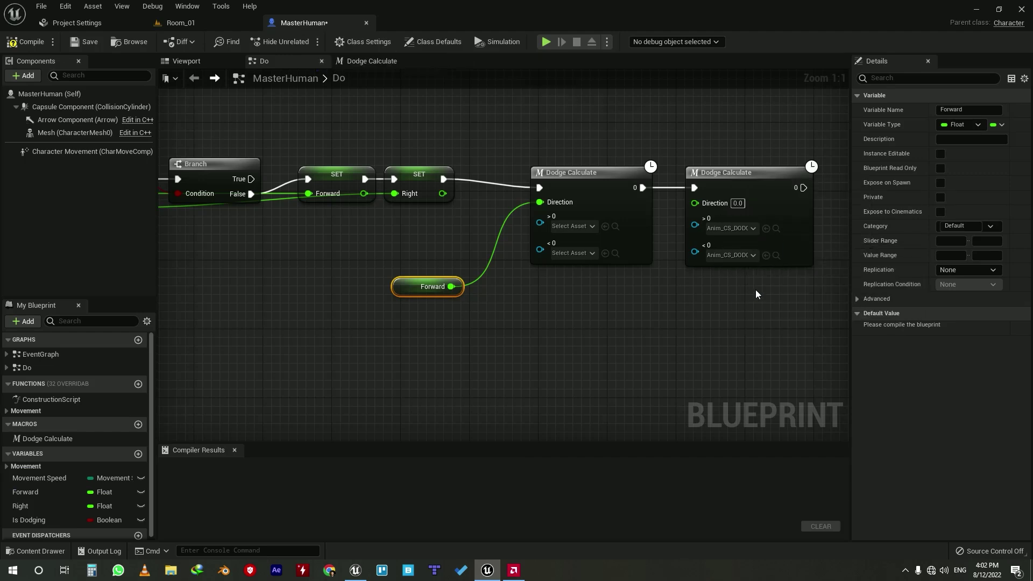
pyautogui.click(195, 23)
# Assign the DODGE_F and DODGE_B montages to the remaining Dodge Calculate inputs, then Save All
pyautogui.moveTo(549, 433)
pyautogui.mouseDown()
pyautogui.moveTo(270, 15)
pyautogui.moveTo(578, 230)
pyautogui.mouseUp()
pyautogui.click(235, 22)
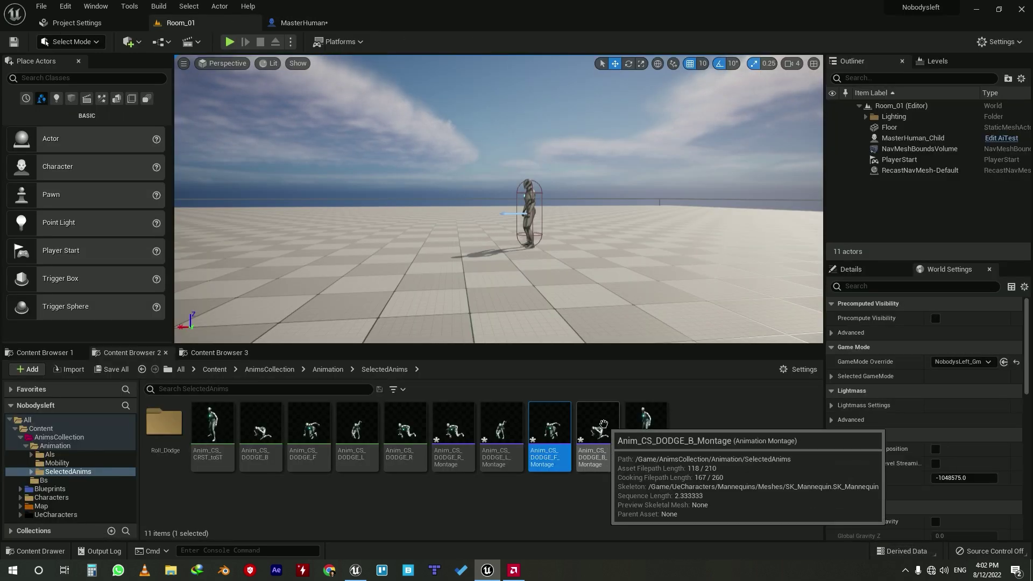
pyautogui.moveTo(597, 433)
pyautogui.mouseDown()
pyautogui.moveTo(237, 18)
pyautogui.moveTo(570, 253)
pyautogui.mouseUp()
pyautogui.moveTo(738, 185); pyautogui.dragTo(729, 185)
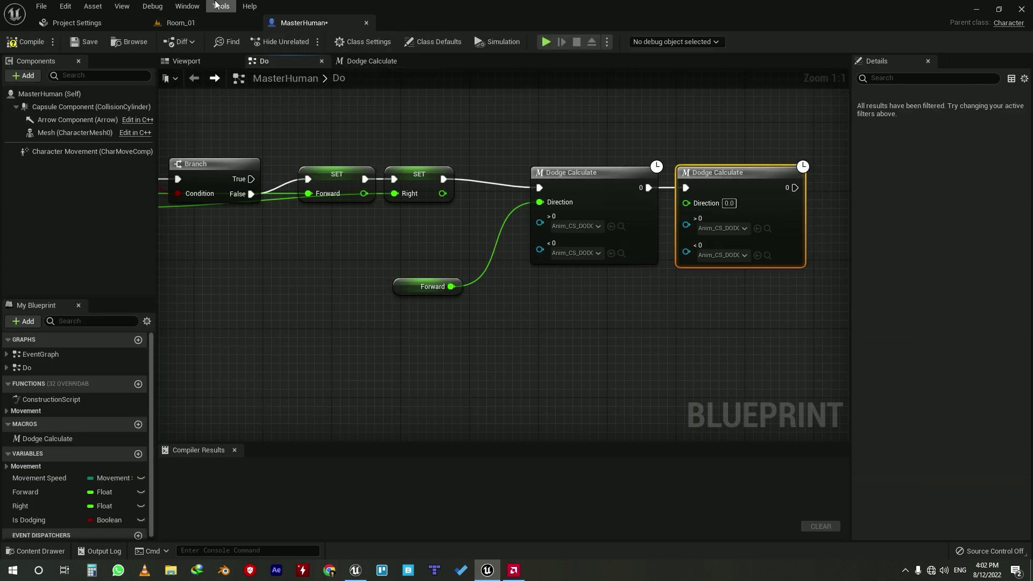
pyautogui.click(189, 24)
pyautogui.click(108, 369)
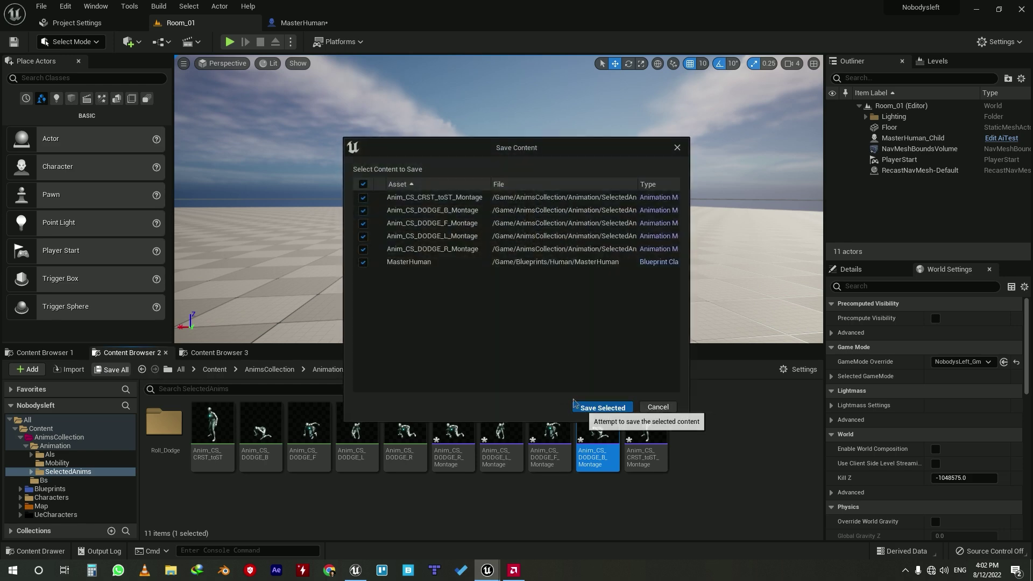
# Save the montages and MasterHuman, then inspect the Dodge Calculate macro in the Do graph
pyautogui.click(600, 406)
pyautogui.click(291, 22)
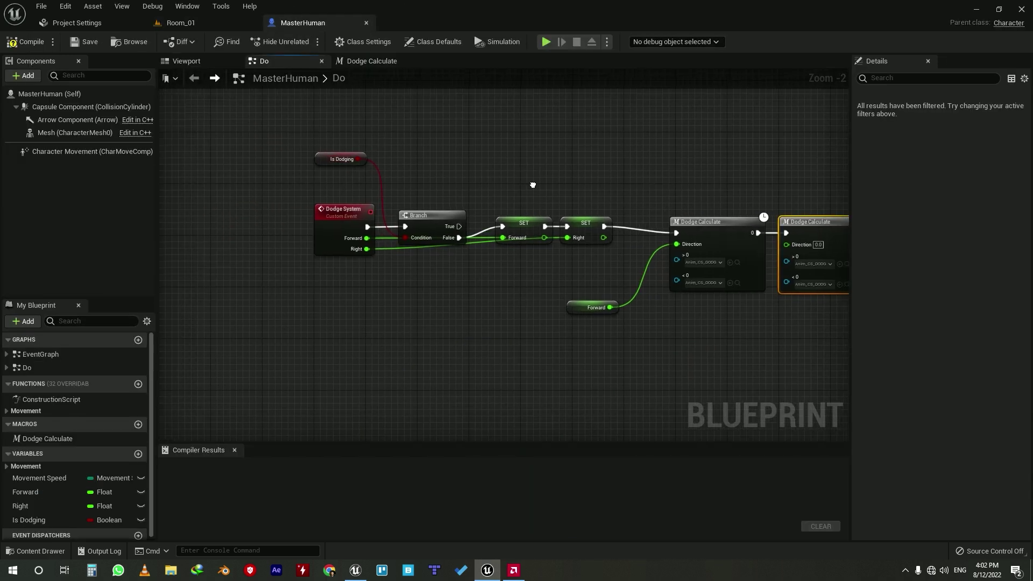
pyautogui.moveTo(716, 224); pyautogui.dragTo(560, 224, button='right')
pyautogui.doubleClick(586, 247)
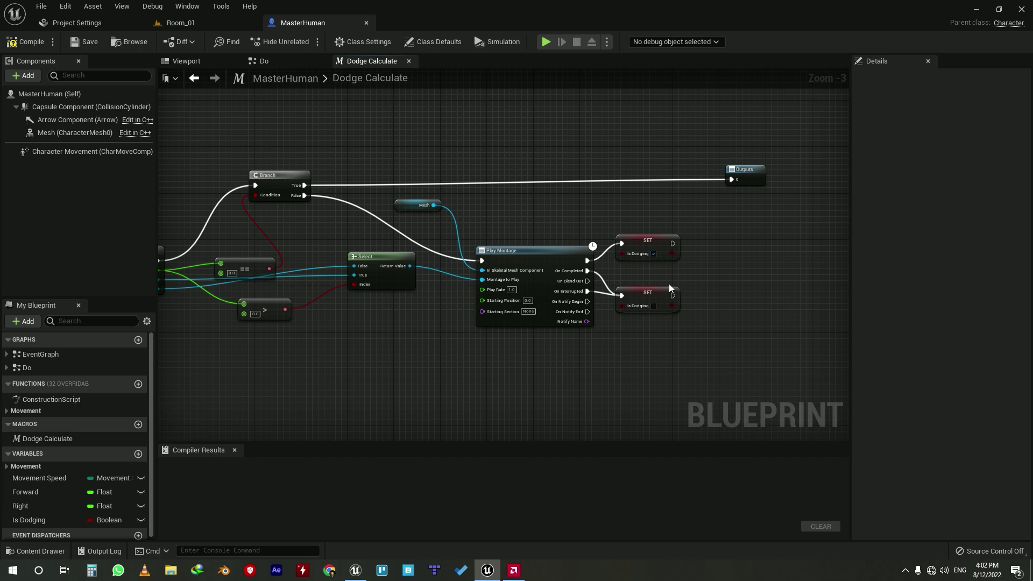
pyautogui.hotkey('alt', 'Left')
# Move both Dodge Calculate nodes up slightly, compile and save MasterHuman, and return to Room_01
pyautogui.click(667, 228)
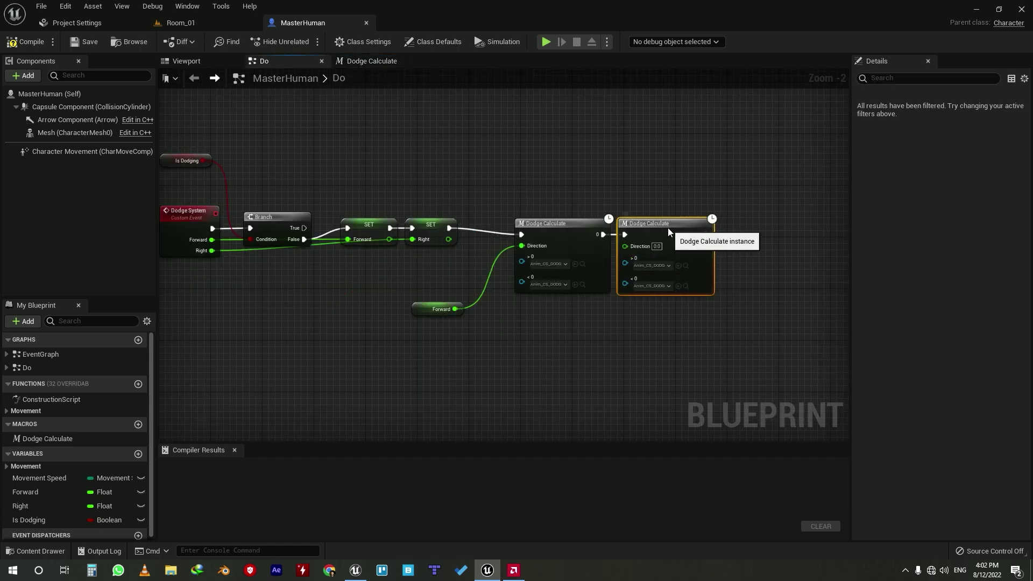
pyautogui.keyDown('ctrl'); pyautogui.click(575, 231); pyautogui.keyUp('ctrl')
pyautogui.moveTo(575, 231); pyautogui.dragTo(566, 215)
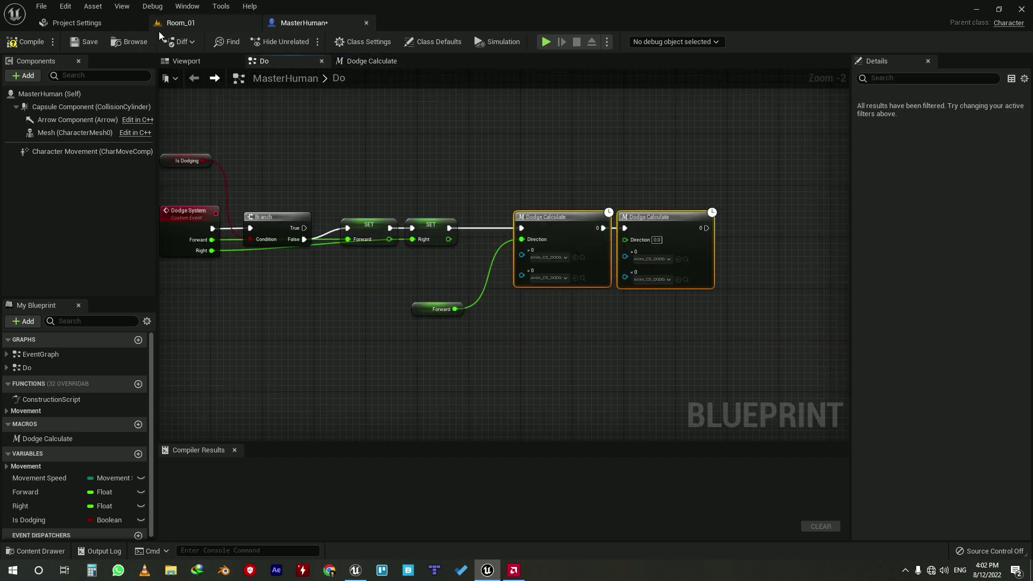
pyautogui.click(86, 41)
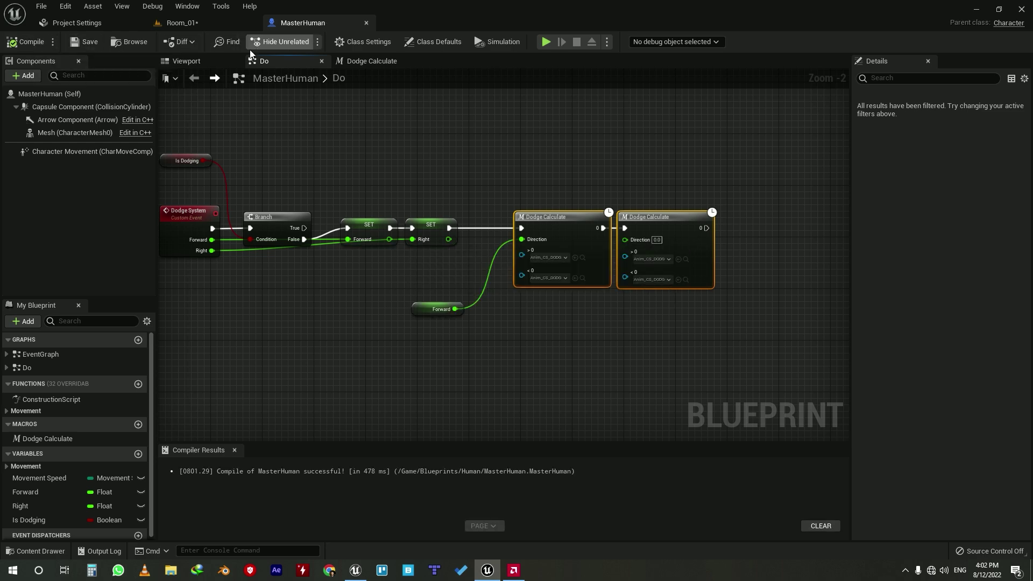
pyautogui.click(208, 22)
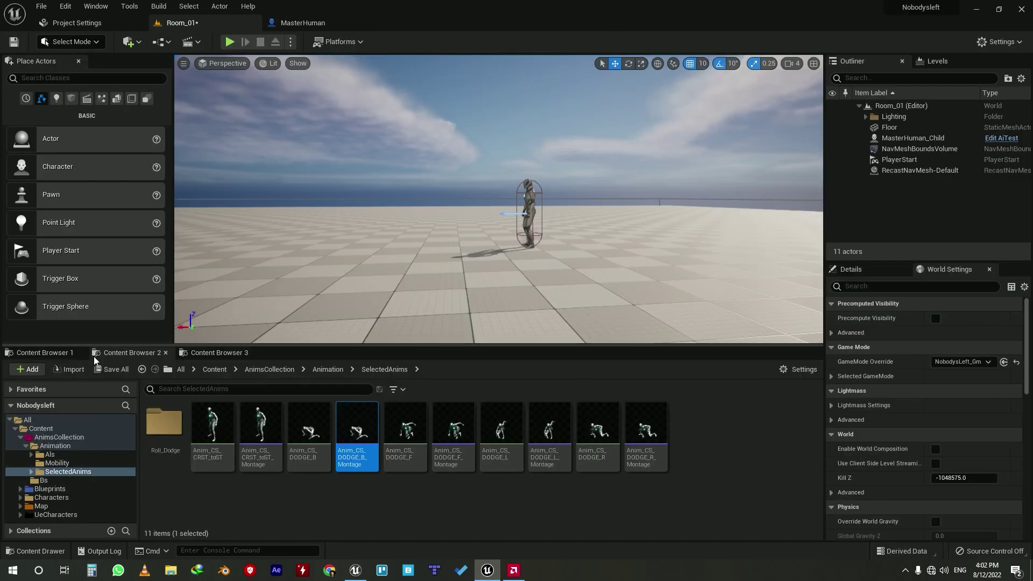
# Open the NobodysLeft_Pc controller and add a Space Bar input event
pyautogui.click(51, 353)
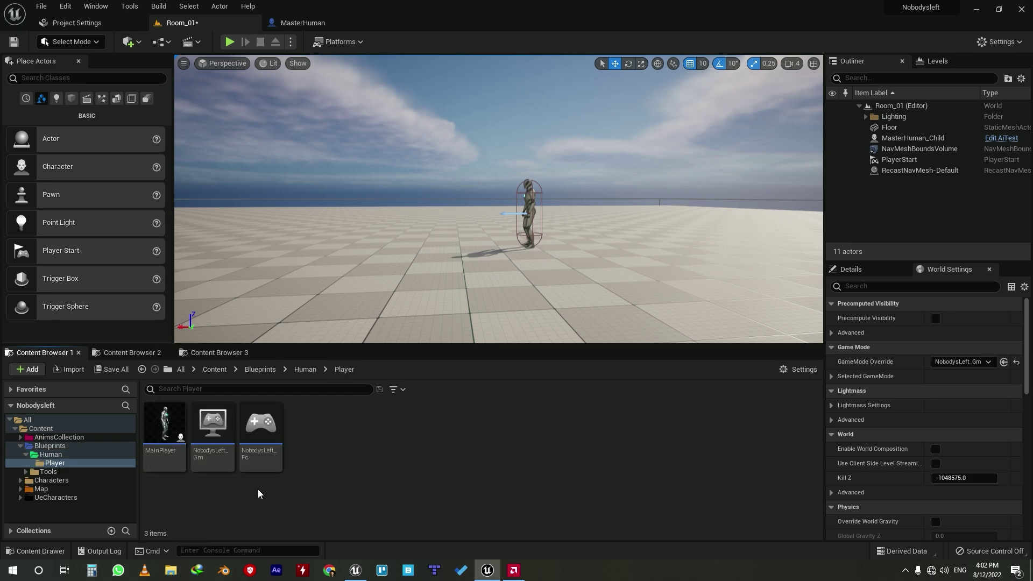
pyautogui.doubleClick(261, 425)
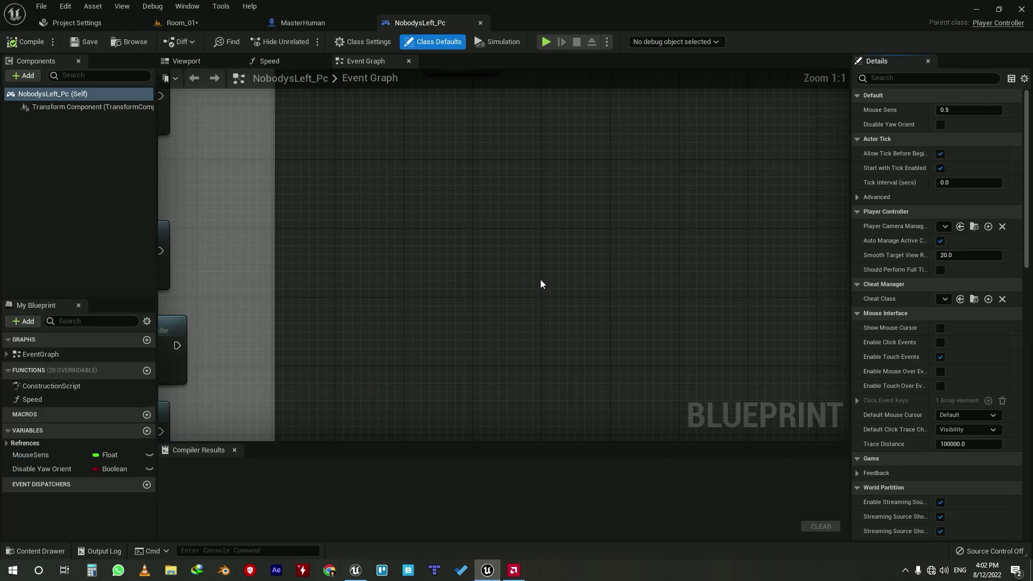
pyautogui.rightClick(404, 248)
pyautogui.write('spa')
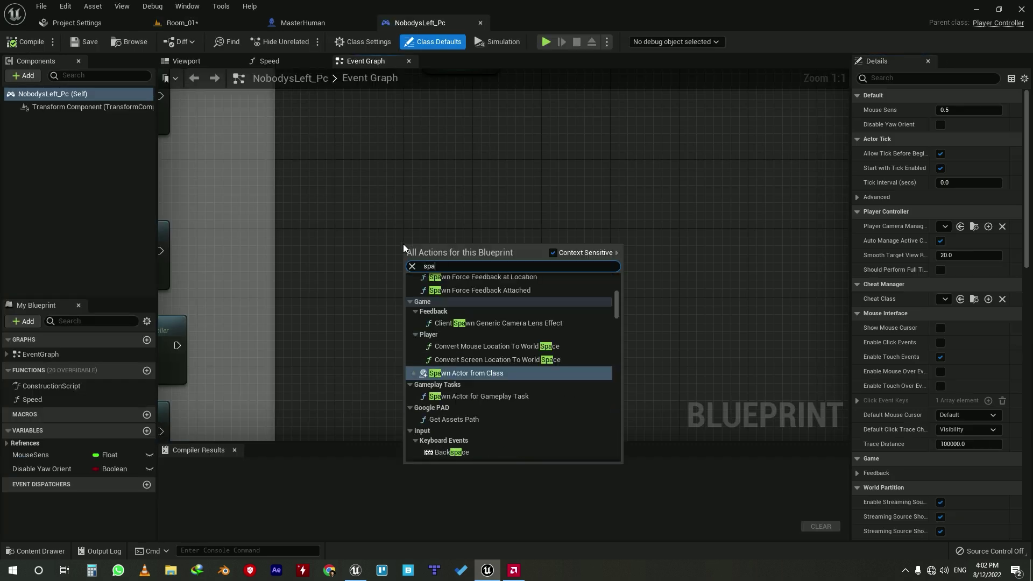
pyautogui.write('ce key')
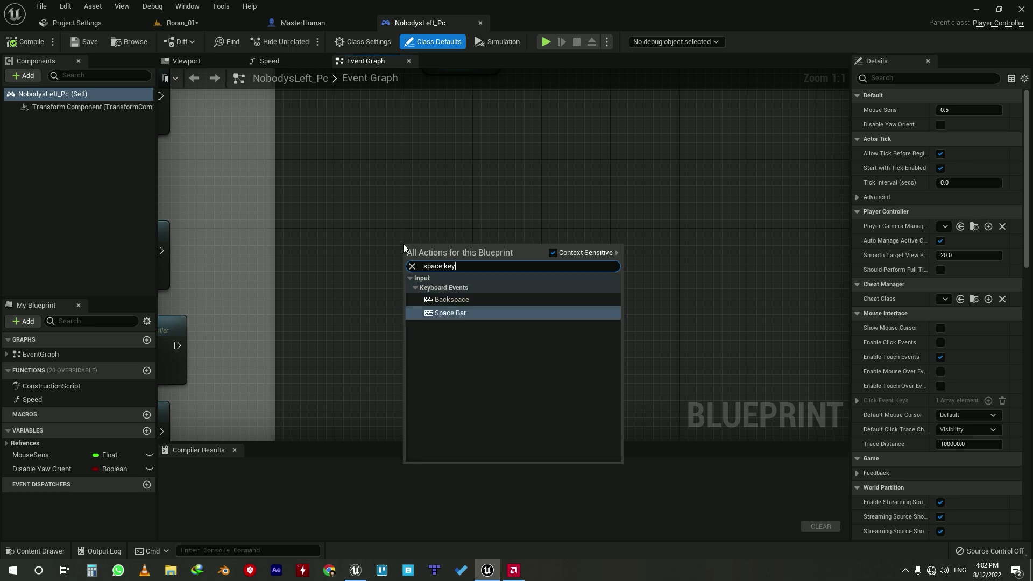
pyautogui.press('Return')
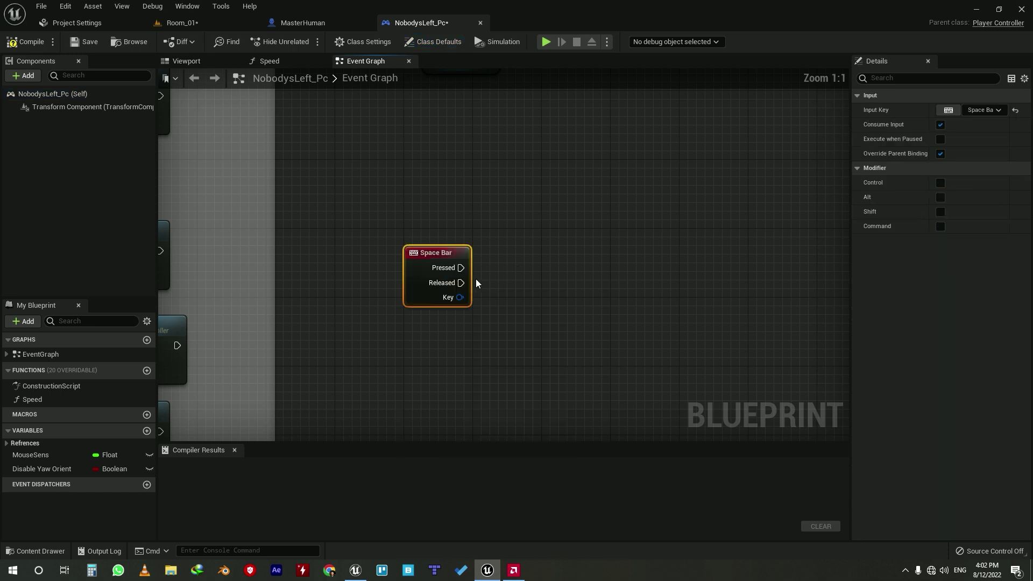
# Add an As Master Human getter and call Dodge System on it
pyautogui.click(6, 444)
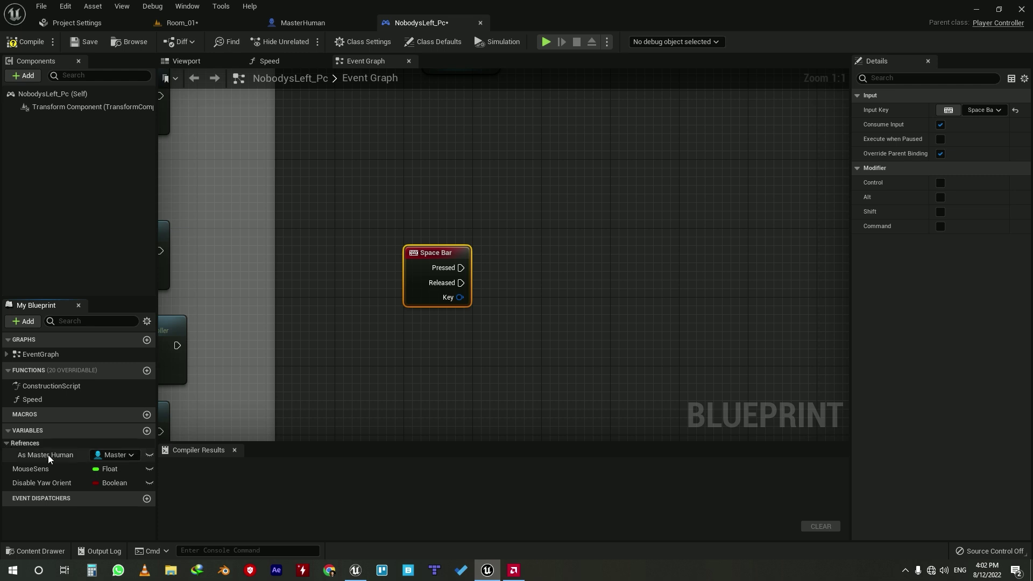
pyautogui.moveTo(47, 454); pyautogui.dragTo(418, 352)
pyautogui.click(454, 368)
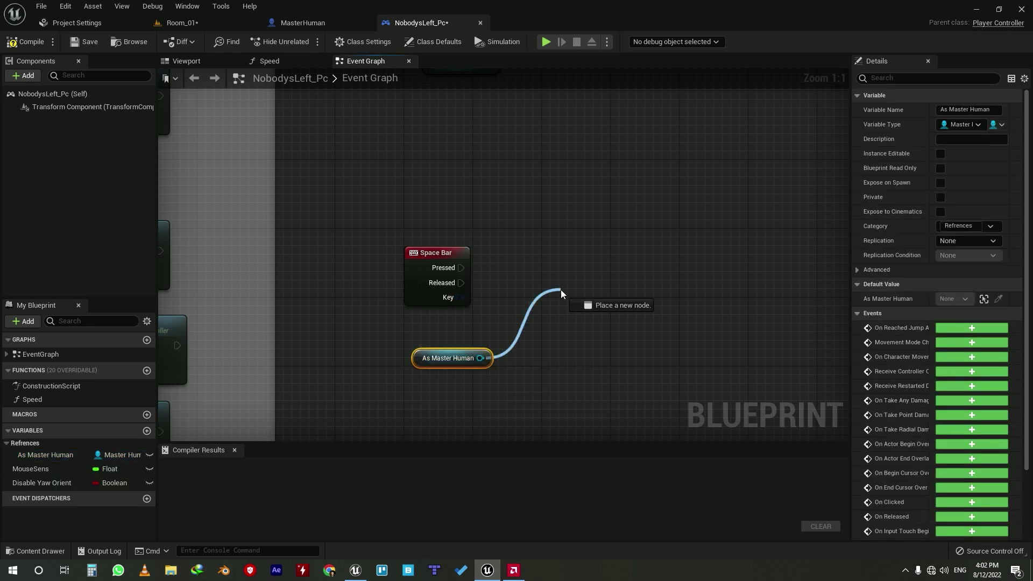
pyautogui.moveTo(561, 290); pyautogui.dragTo(561, 290)
pyautogui.write('dodge s')
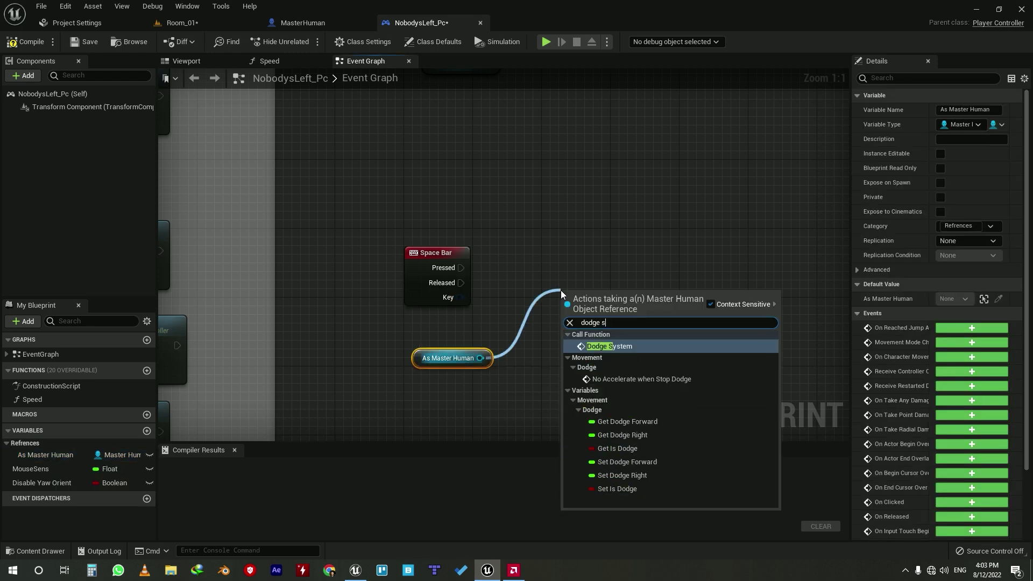
pyautogui.press('Return')
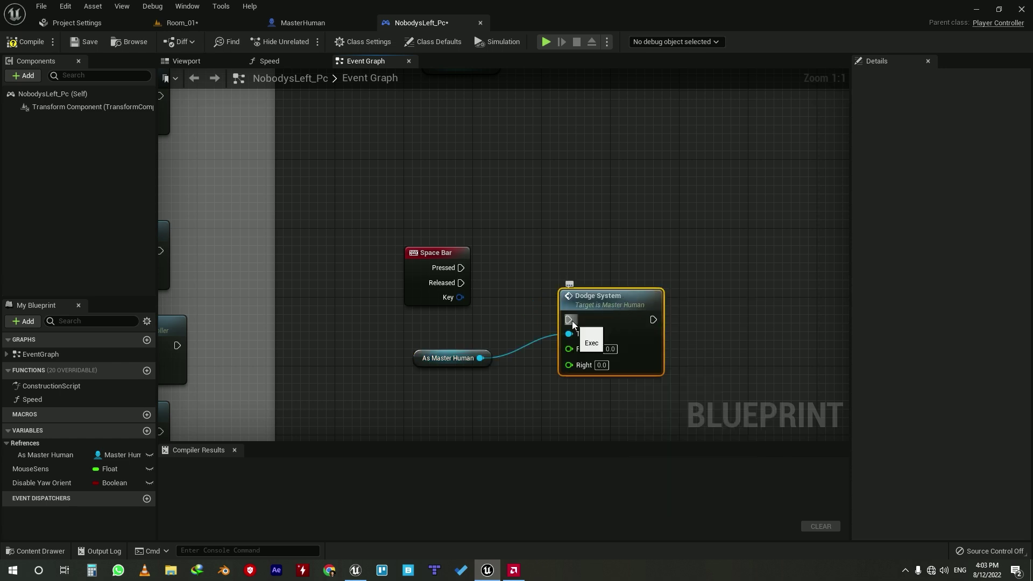
# Feed the Move Forward / Backward axis value into Dodge System's Forward input
pyautogui.scroll(-3, 610, 299)
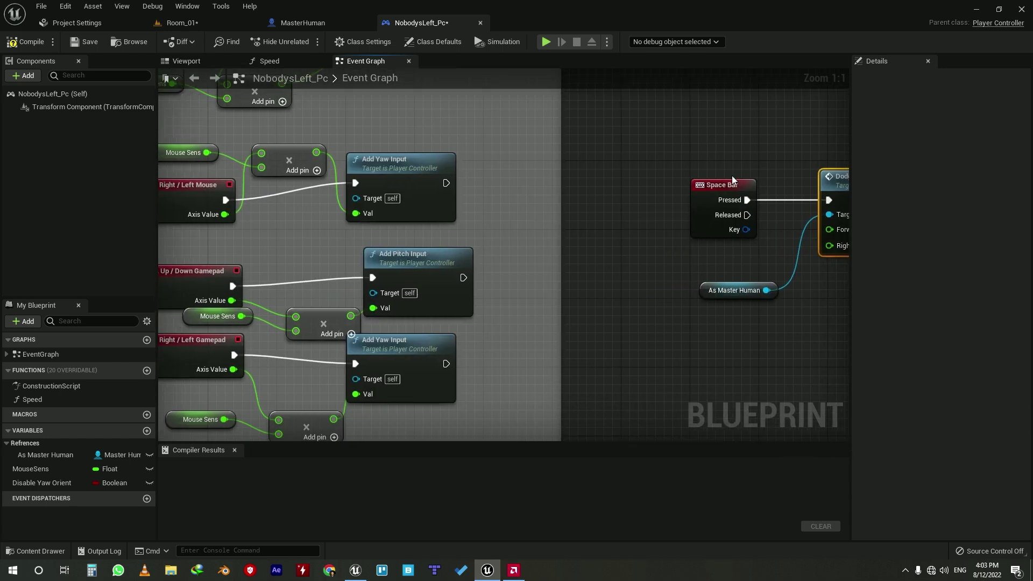
pyautogui.scroll(-2, 611, 300)
pyautogui.moveTo(379, 115); pyautogui.dragTo(416, 181, button='right')
pyautogui.scroll(1, 416, 181)
pyautogui.scroll(1, 455, 230)
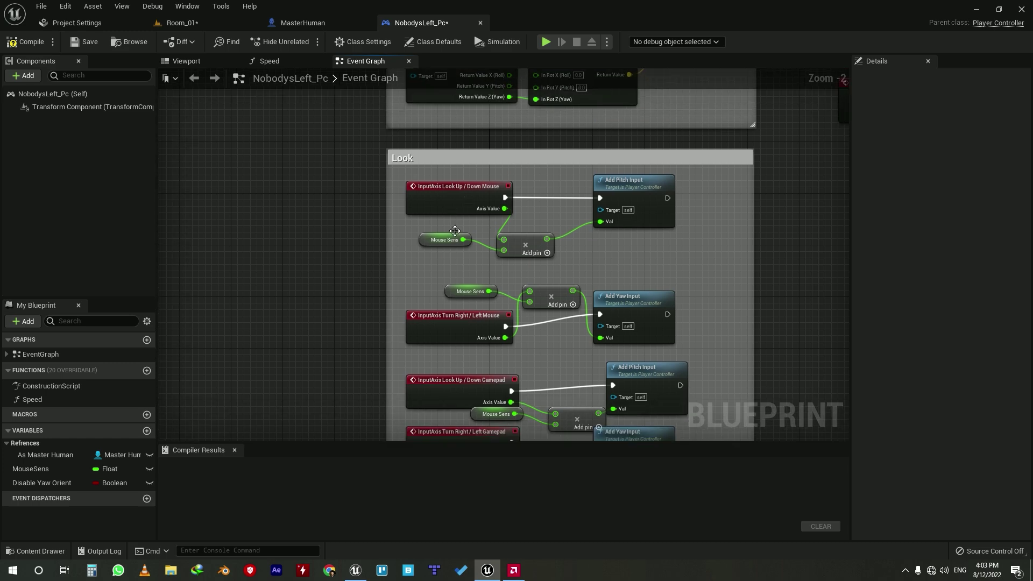
pyautogui.moveTo(492, 212); pyautogui.dragTo(128, 153, button='right')
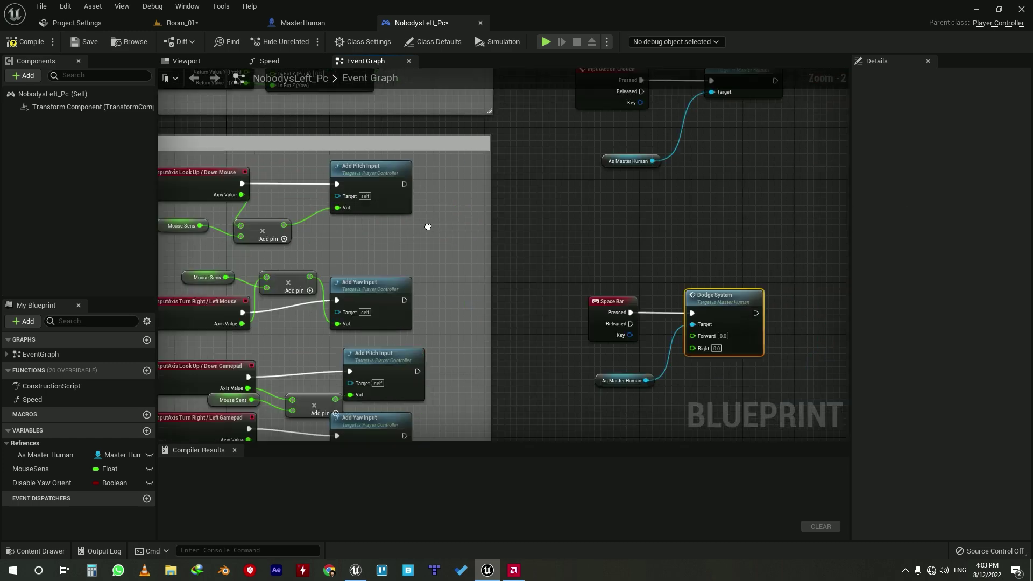
pyautogui.moveTo(591, 291); pyautogui.dragTo(568, 359)
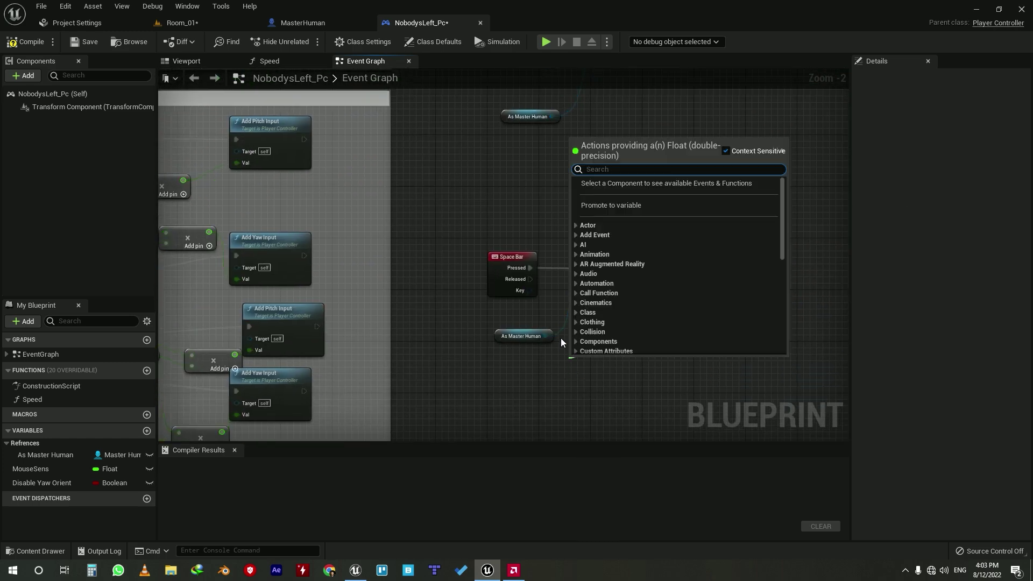
pyautogui.write('move forw')
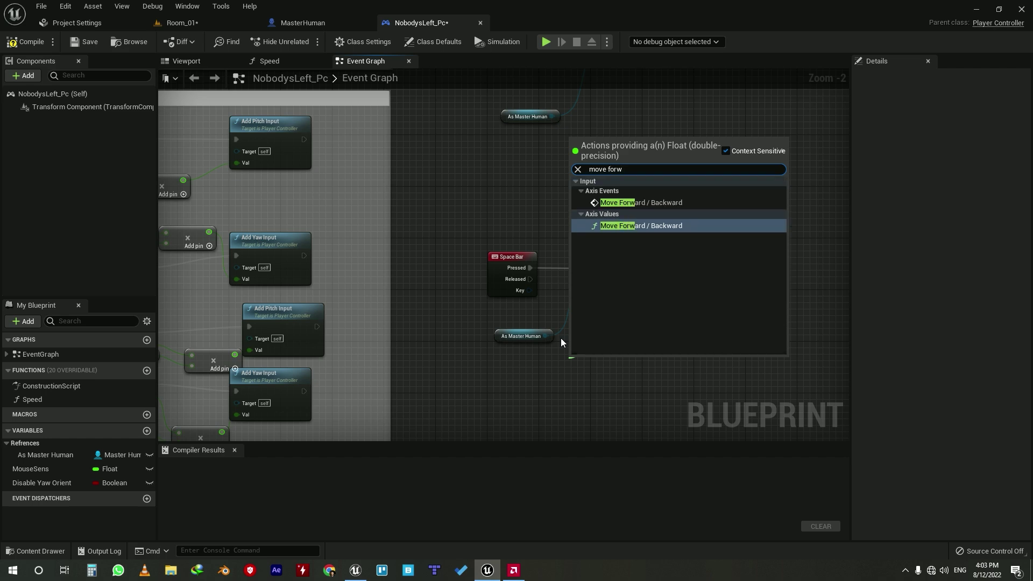
pyautogui.press('Return')
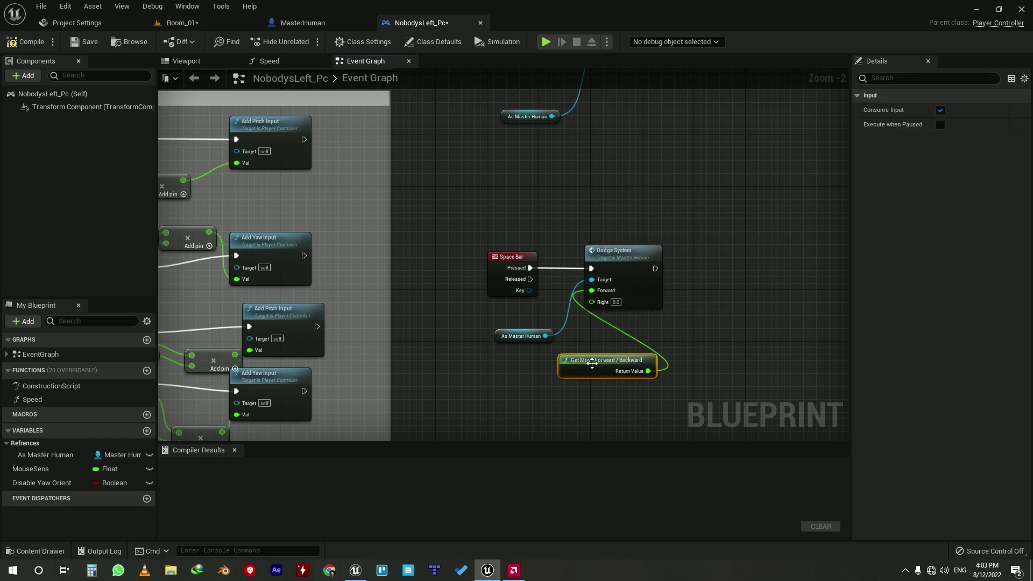
# Feed Move Right / Left into the Right input, then compile and save NobodysLeft_Pc
pyautogui.moveTo(608, 303); pyautogui.dragTo(560, 394)
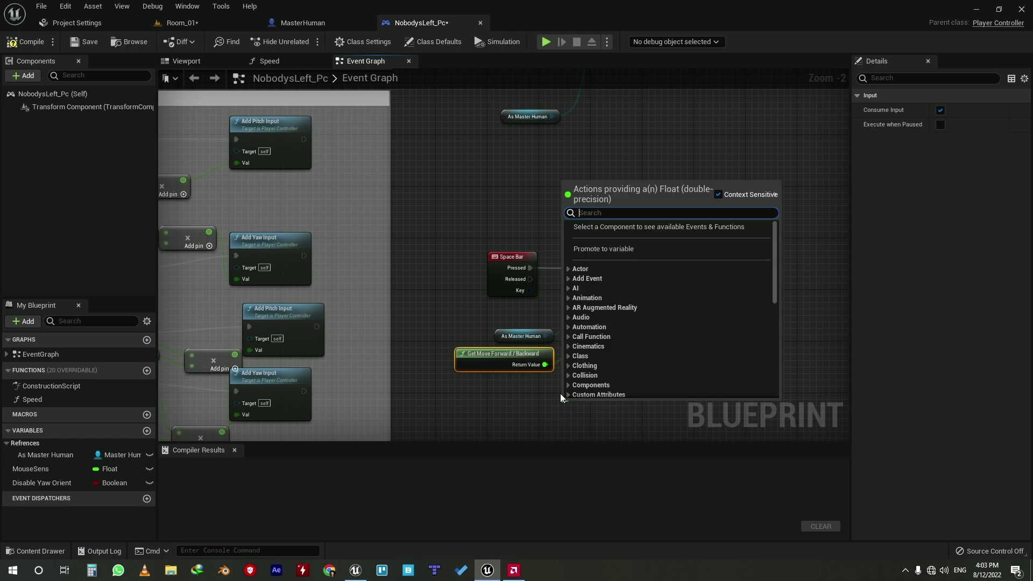
pyautogui.write('move ')
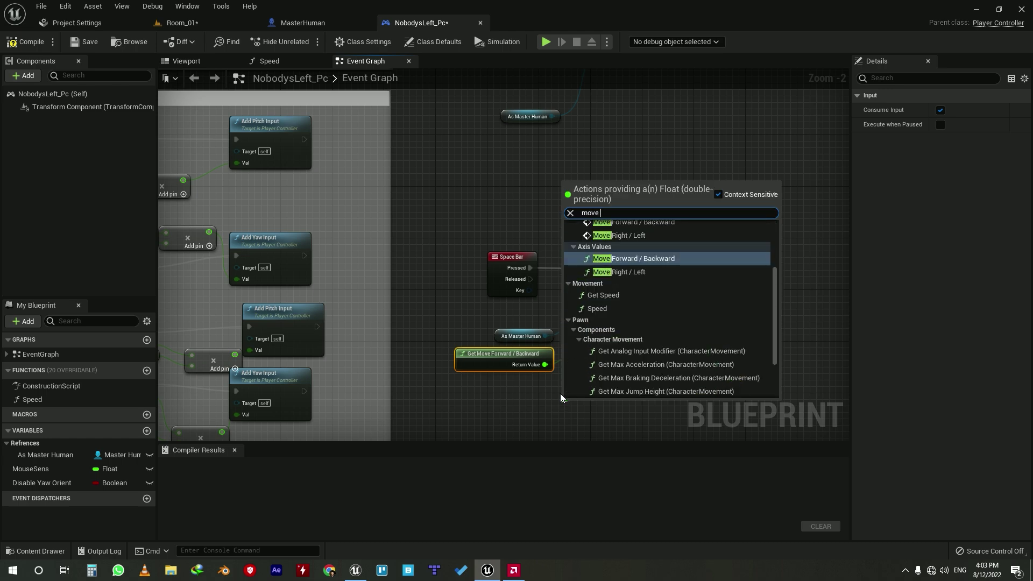
pyautogui.write('r')
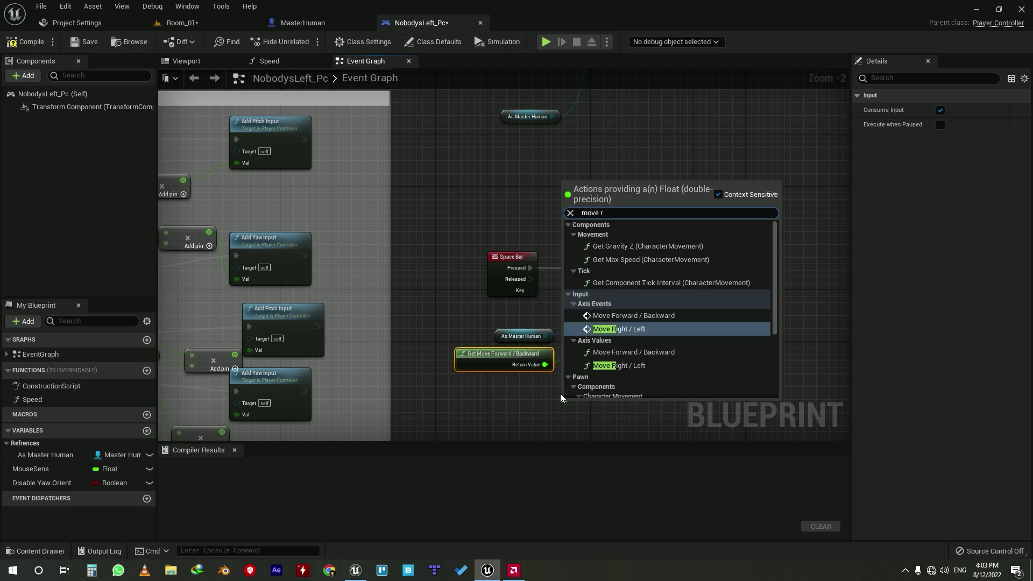
pyautogui.write('igh')
pyautogui.press('Down')
pyautogui.press('Return')
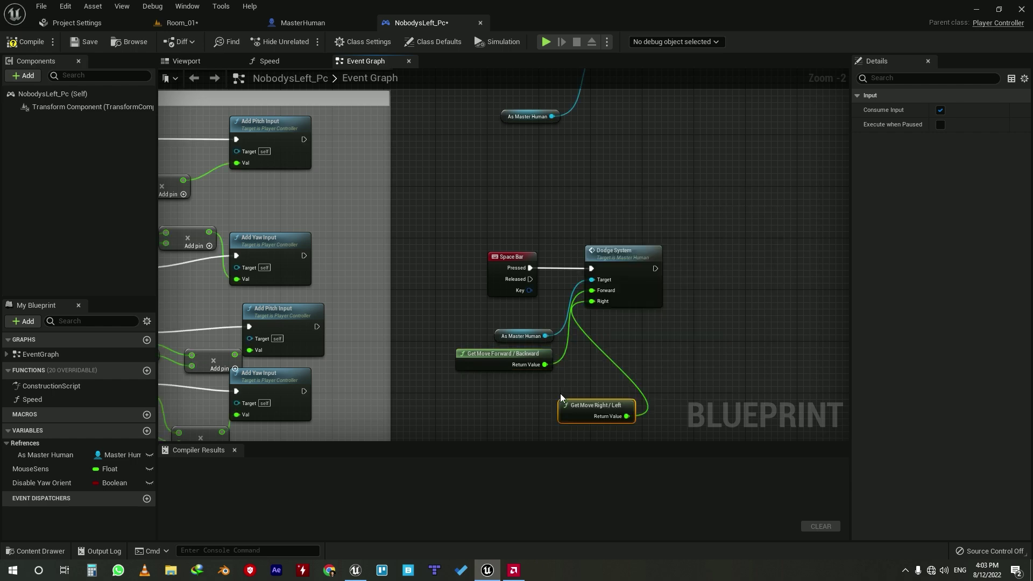
pyautogui.moveTo(583, 405); pyautogui.dragTo(501, 386)
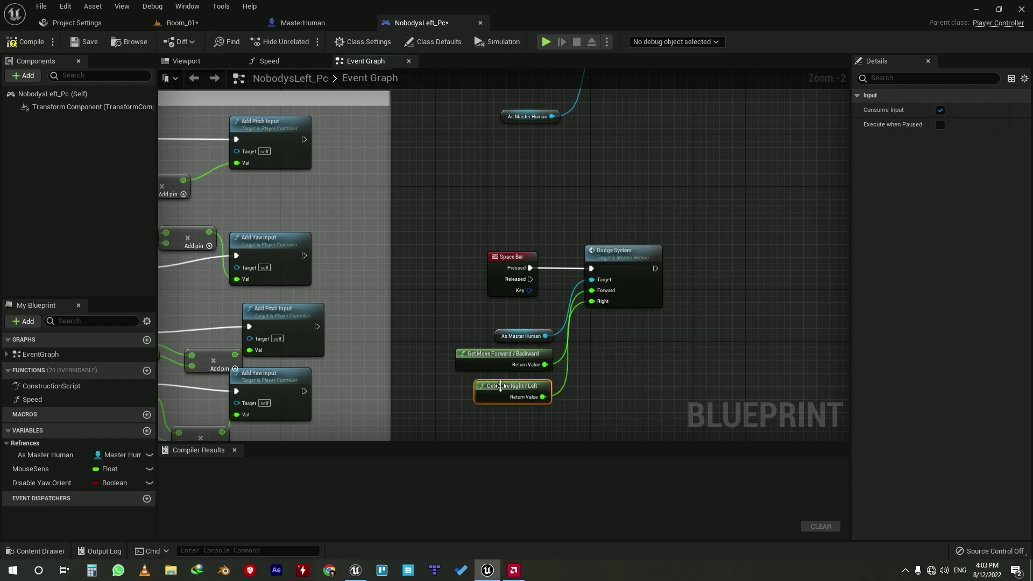
pyautogui.click(51, 46)
pyautogui.click(92, 46)
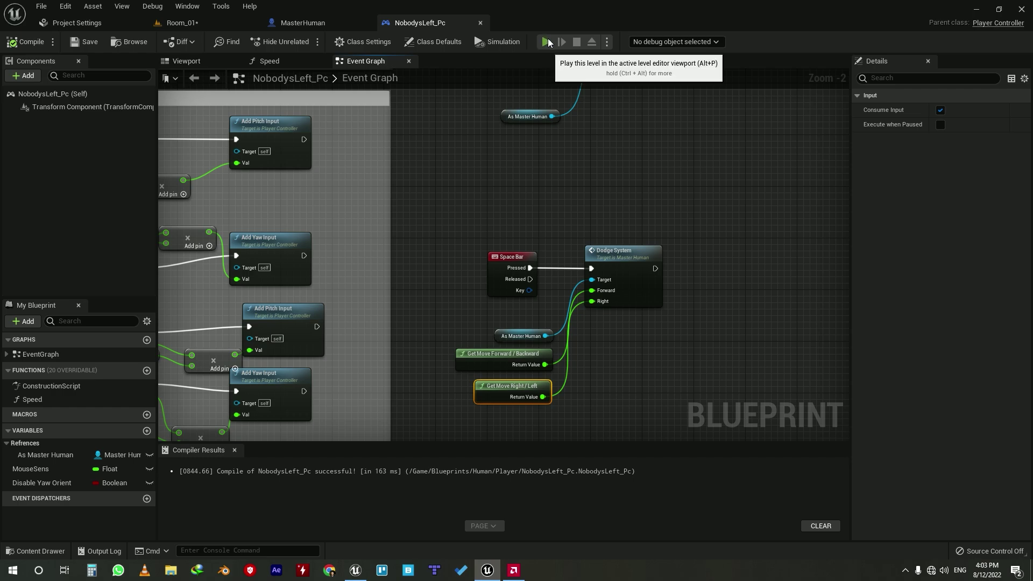
# Play-test the level in the editor, stop it with Esc, and return to Room_01
pyautogui.click(548, 42)
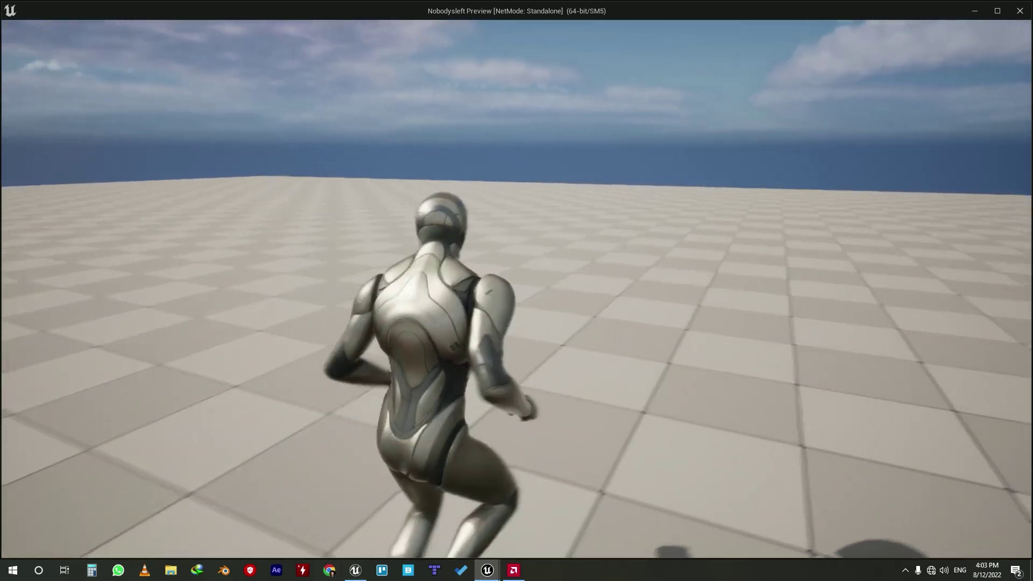
pyautogui.press('Escape')
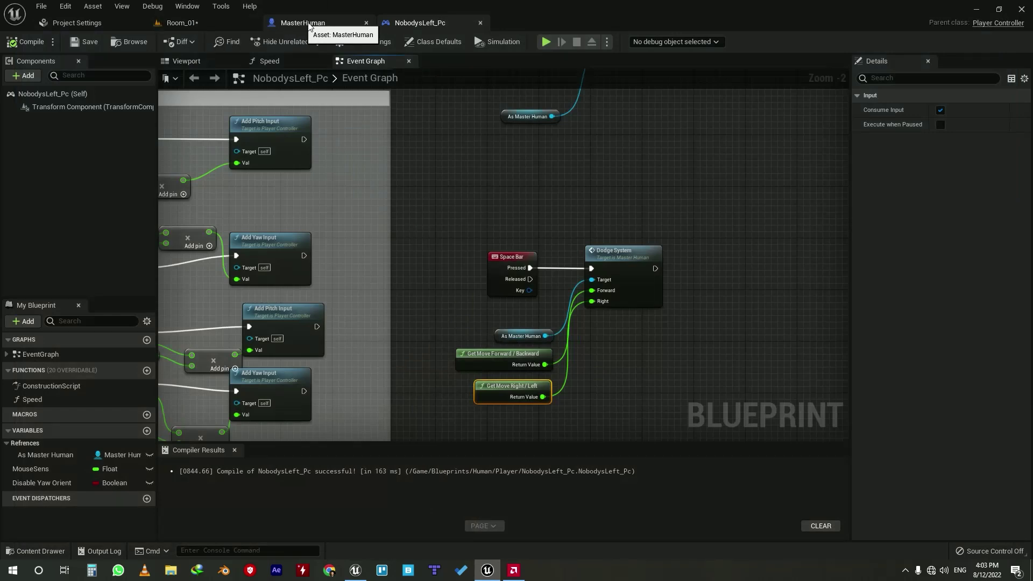
pyautogui.click(188, 23)
# Set the DODGE_B montage's end time to 1.5 and blend-out time to 1.0
pyautogui.click(132, 352)
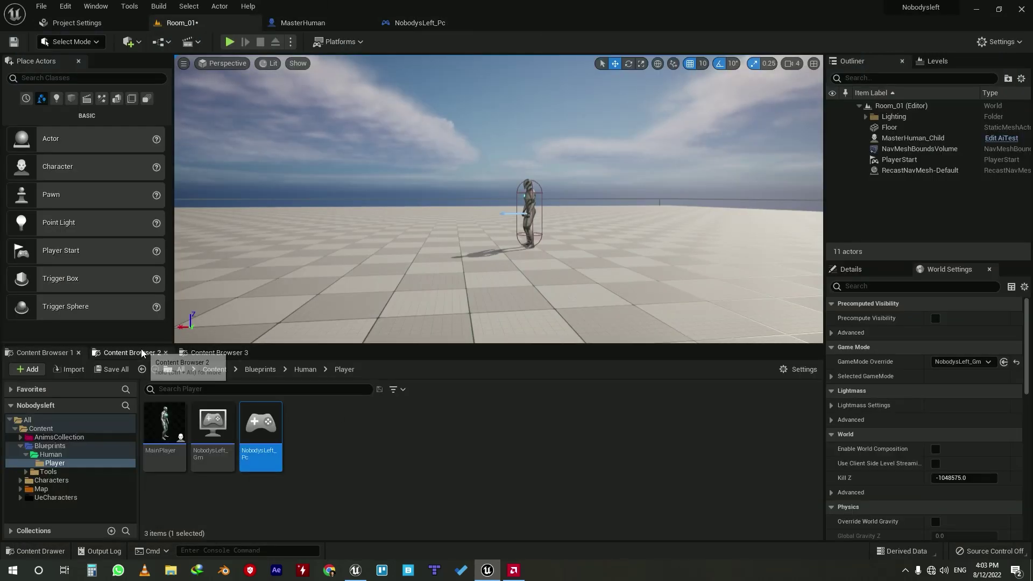
pyautogui.click(261, 447)
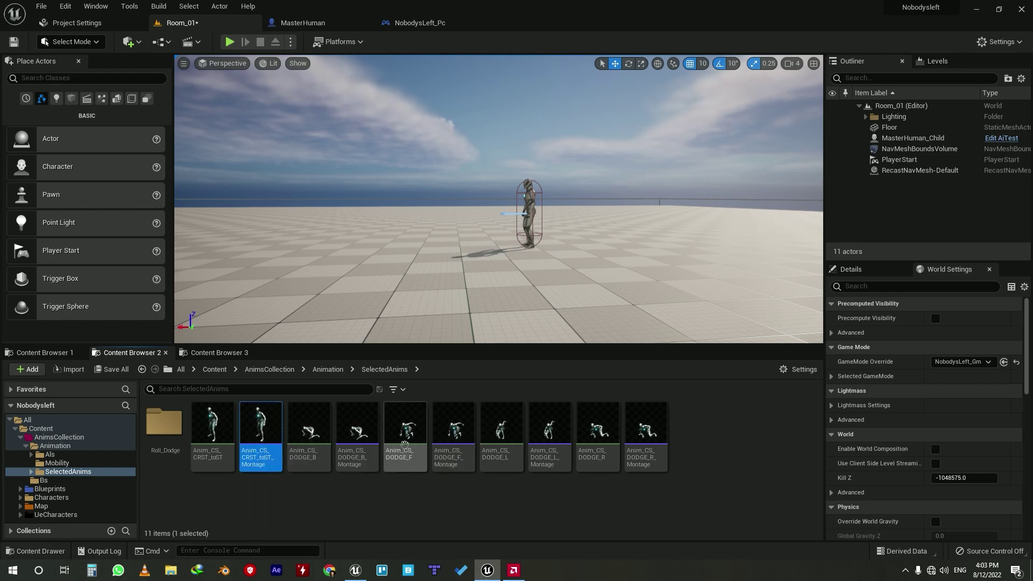
pyautogui.keyDown('ctrl'); pyautogui.click(357, 447); pyautogui.keyUp('ctrl')
pyautogui.keyDown('ctrl'); pyautogui.click(454, 446); pyautogui.keyUp('ctrl')
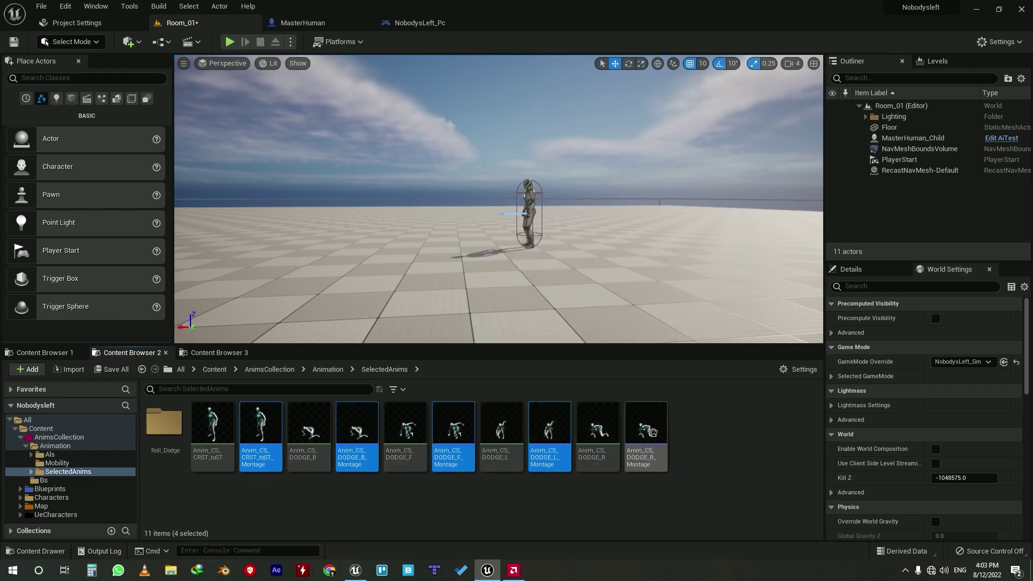
pyautogui.click(376, 501)
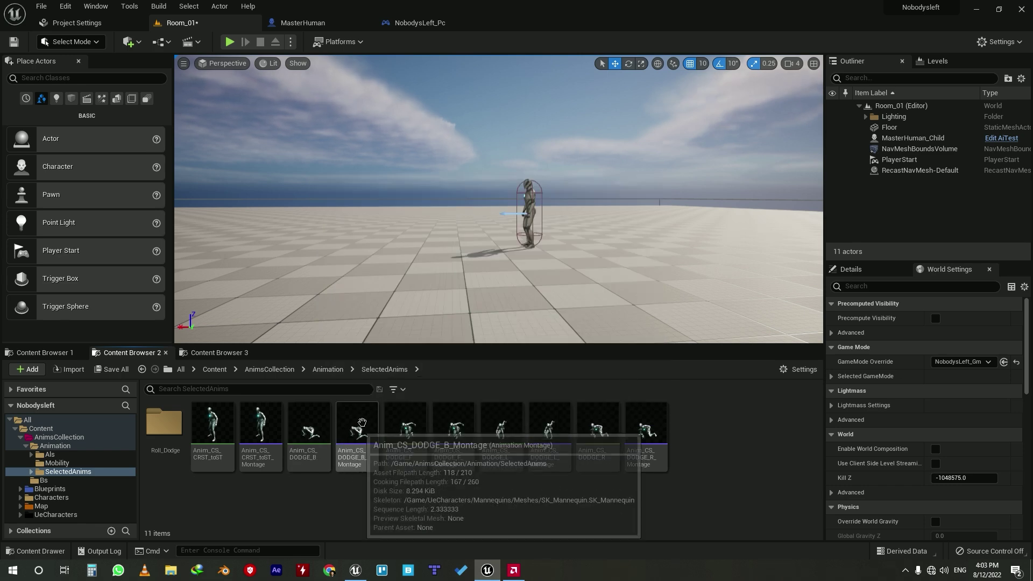
pyautogui.doubleClick(347, 446)
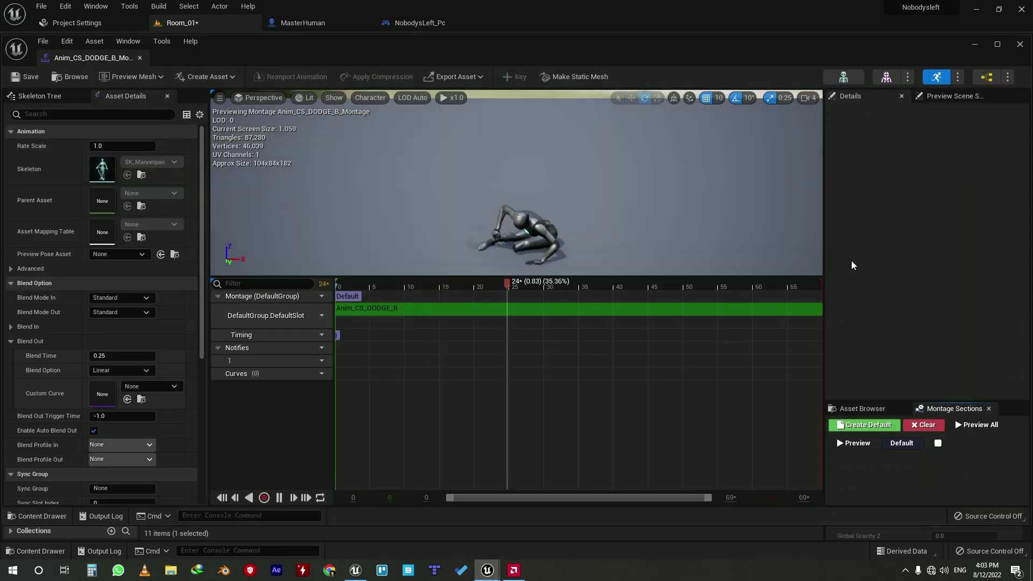
pyautogui.click(511, 308)
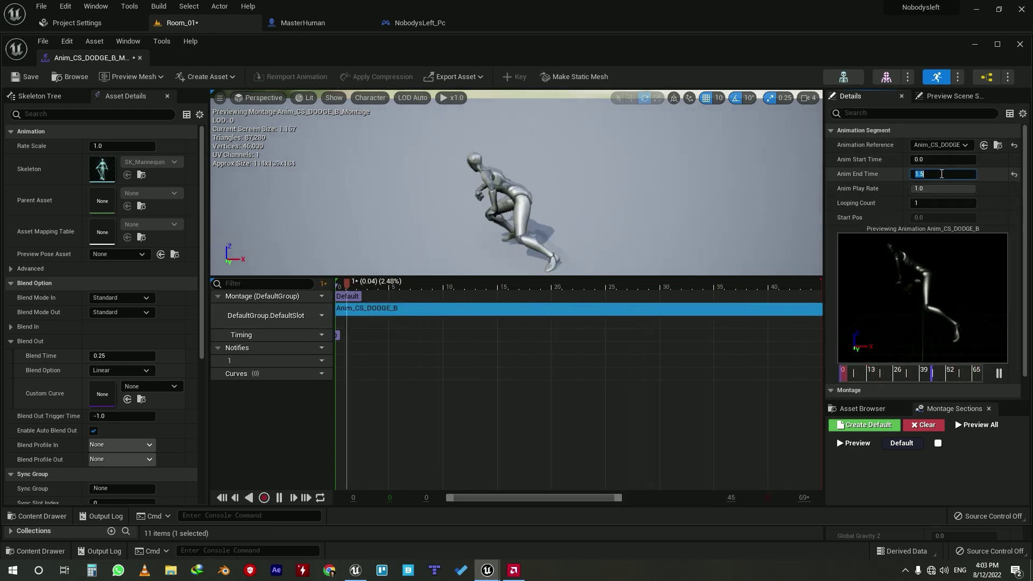
pyautogui.write('1.5')
pyautogui.press('Return')
pyautogui.click(110, 355)
pyautogui.write('1.0')
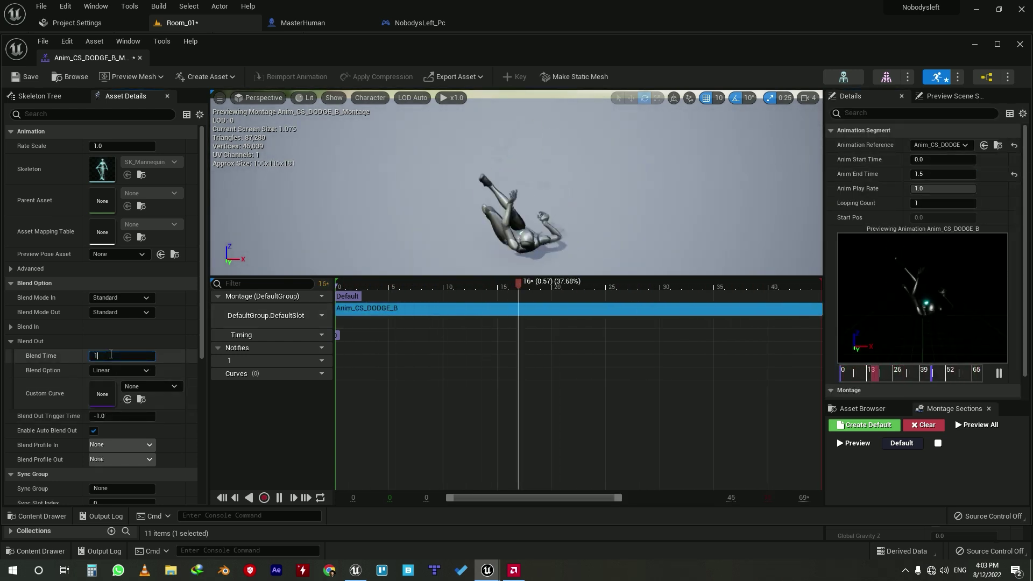
pyautogui.press('Return')
pyautogui.click(137, 57)
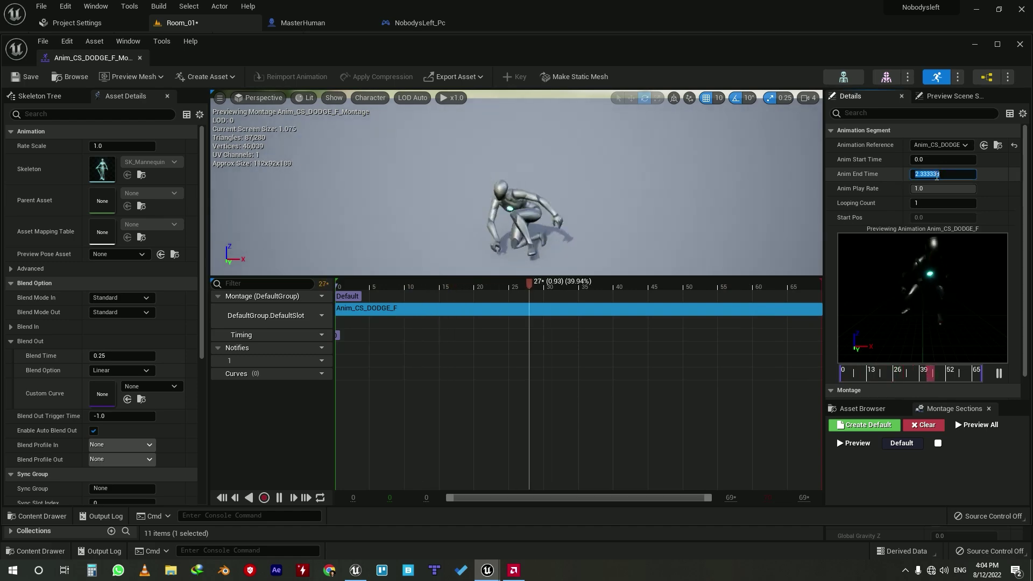
# Set the DODGE_F montage's end time to 1.5 and blend-out time to 1.0
pyautogui.write('.5')
pyautogui.press('Return')
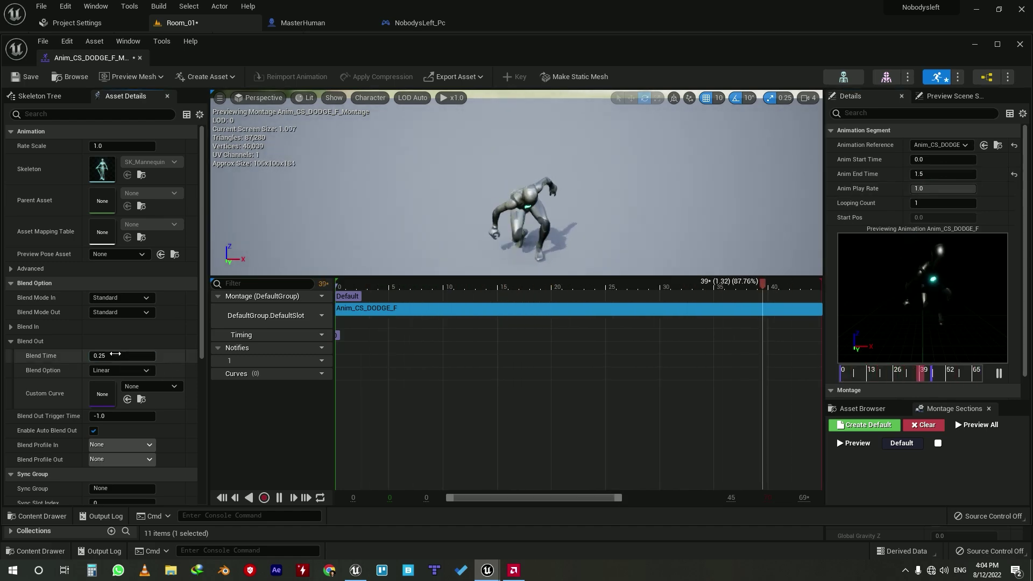
pyautogui.click(116, 355)
pyautogui.write('1')
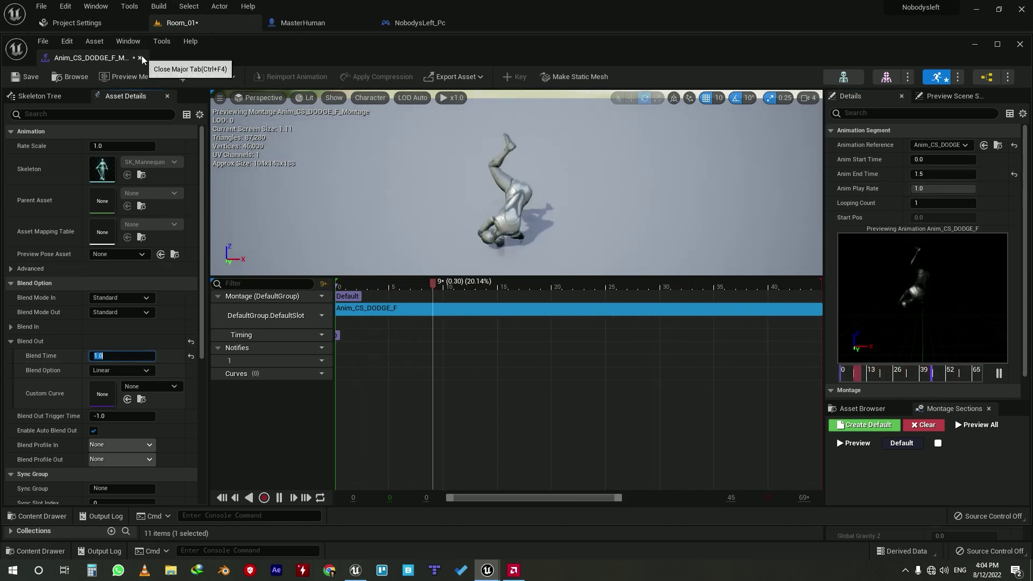
pyautogui.click(139, 58)
# Set the DODGE_L montage's end time to 1.5 and blend-out time to 1.0
pyautogui.doubleClick(545, 431)
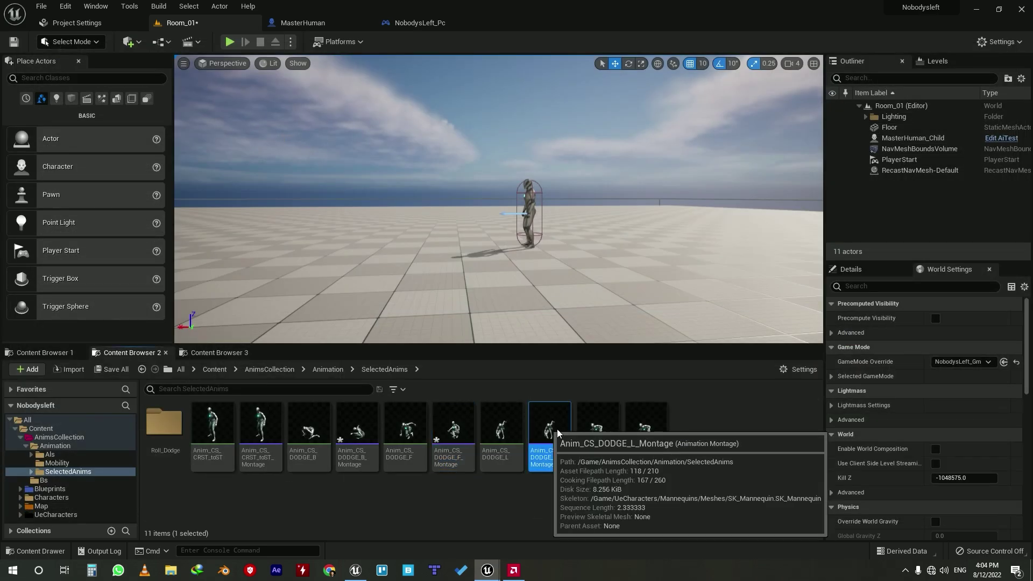
pyautogui.click(615, 309)
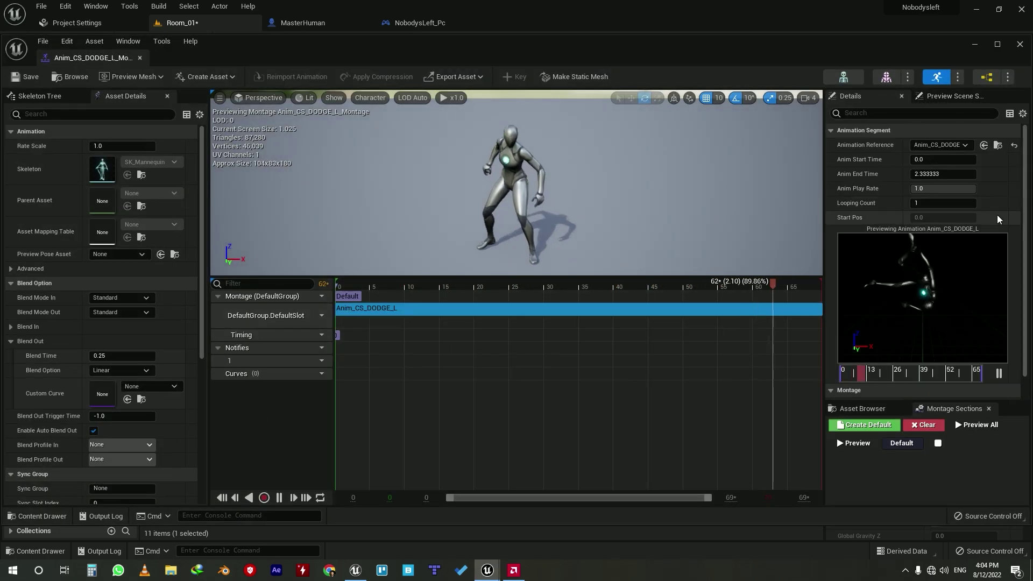
pyautogui.click(939, 175)
pyautogui.write('1.5')
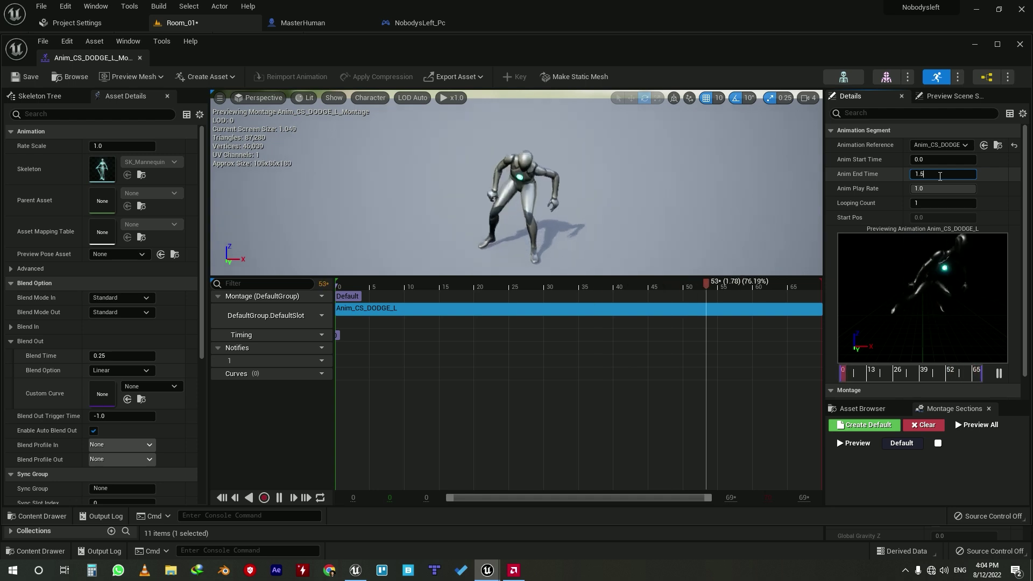
pyautogui.press('Return')
pyautogui.click(129, 356)
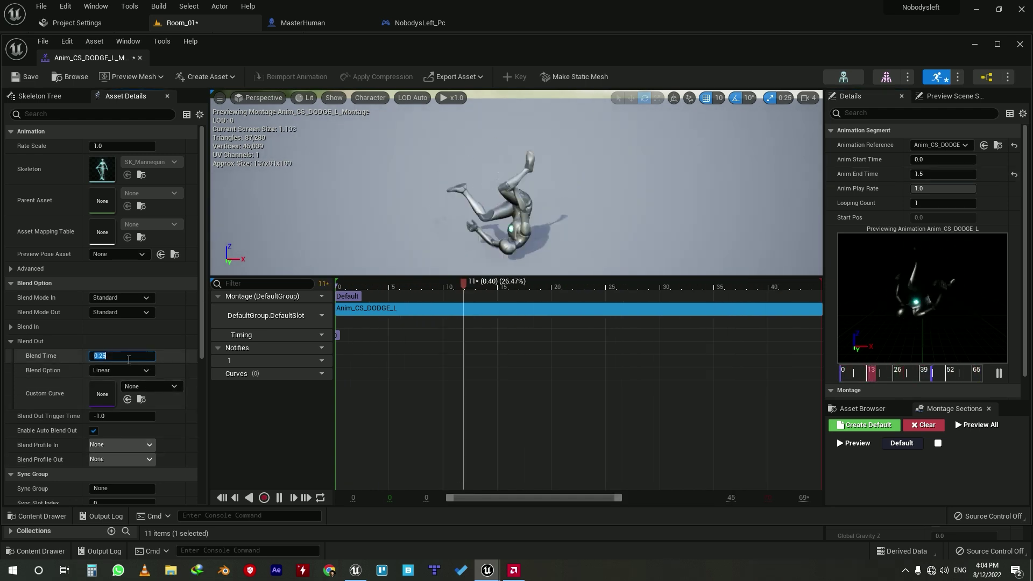
pyautogui.write('1')
pyautogui.press('Return')
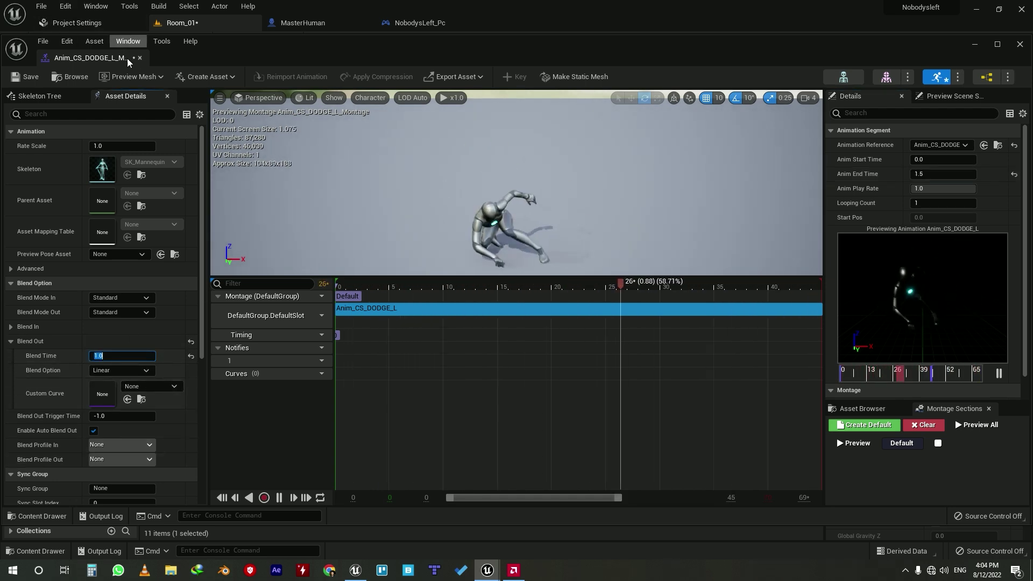
pyautogui.click(140, 57)
# Set the DODGE_R montage's end time to 1.5 and blend-out time to 1.0
pyautogui.doubleClick(644, 448)
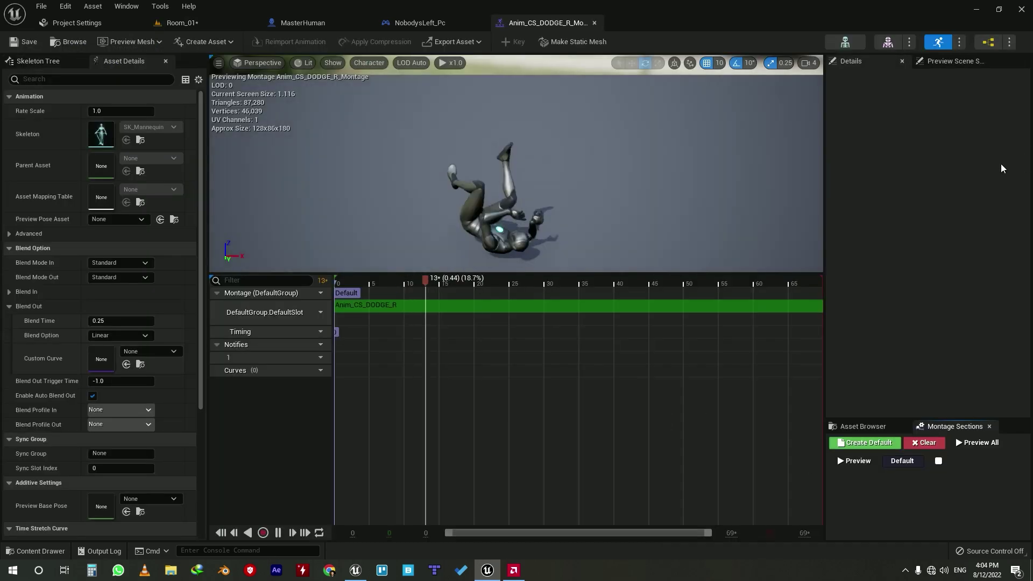
pyautogui.click(553, 306)
pyautogui.click(936, 139)
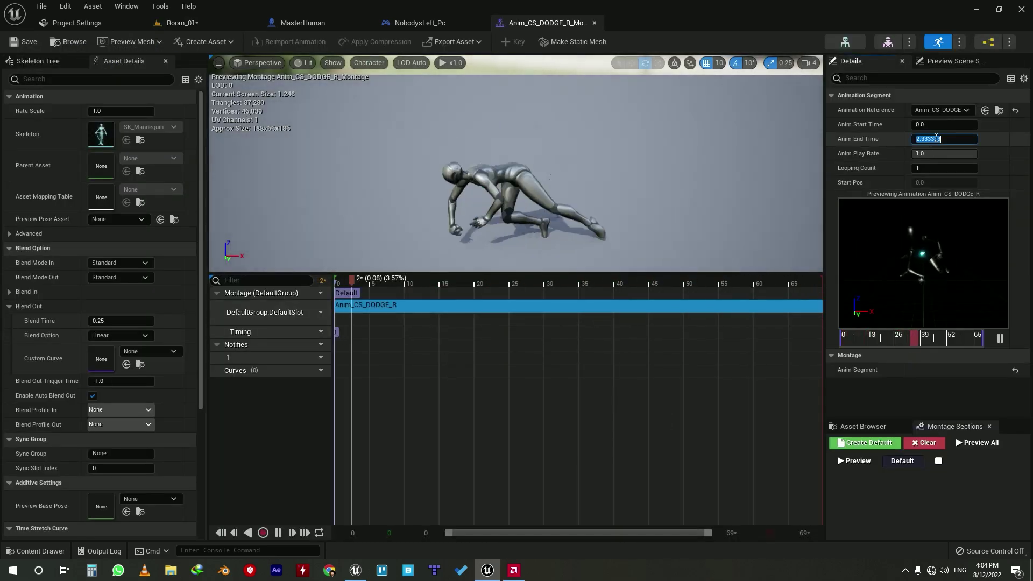
pyautogui.write('1.54')
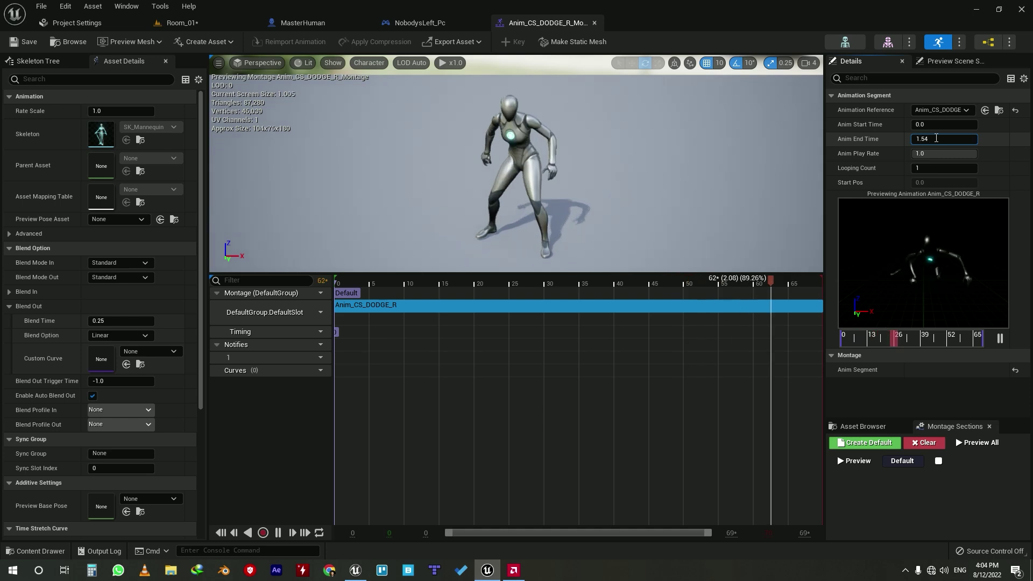
pyautogui.press('BackSpace')
pyautogui.press('Return')
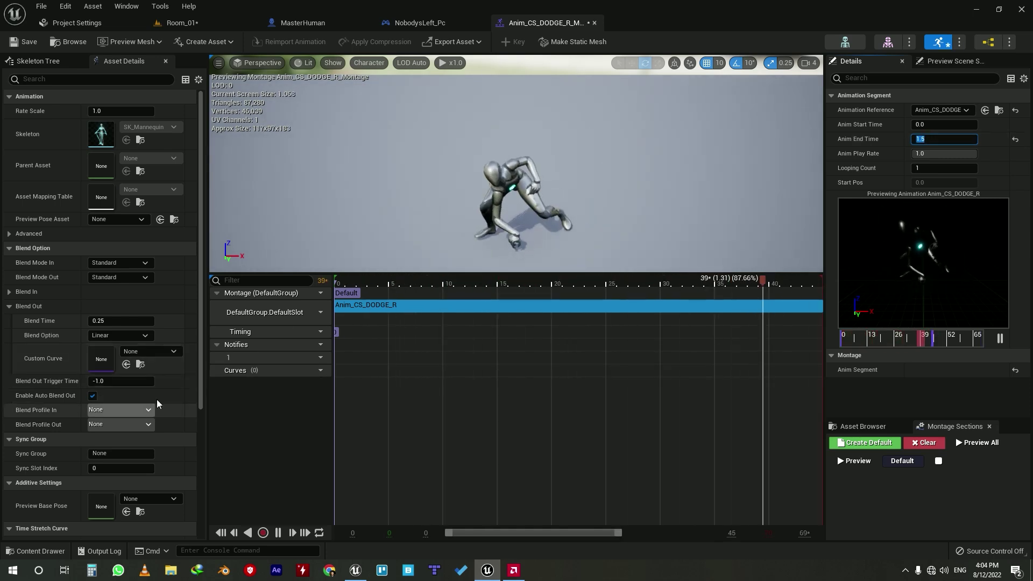
pyautogui.click(121, 321)
pyautogui.write('1')
pyautogui.press('Return')
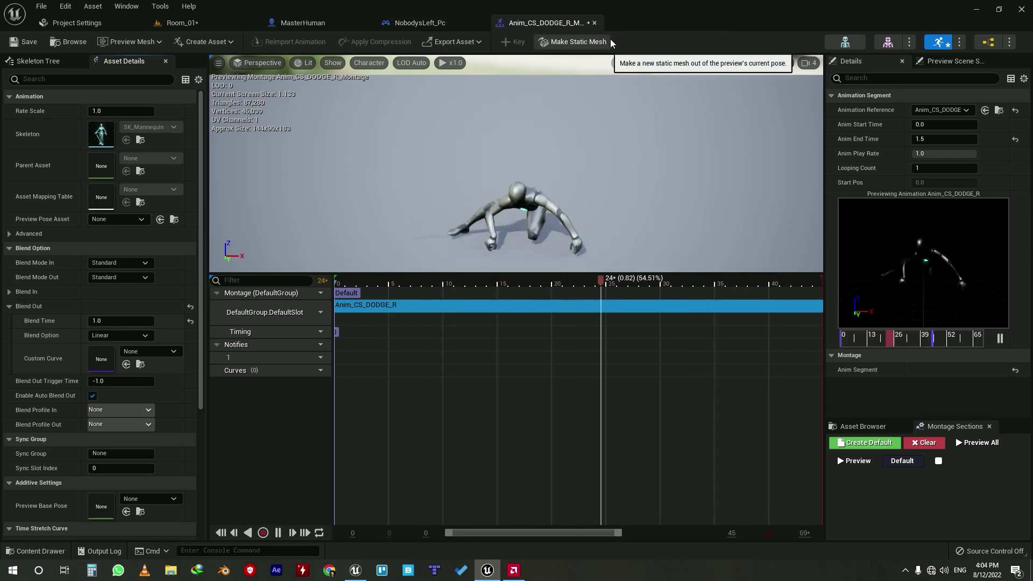
pyautogui.click(595, 22)
# Move the second Dodge Calculate node right and wire the Right variable into its Direction input
pyautogui.click(526, 206)
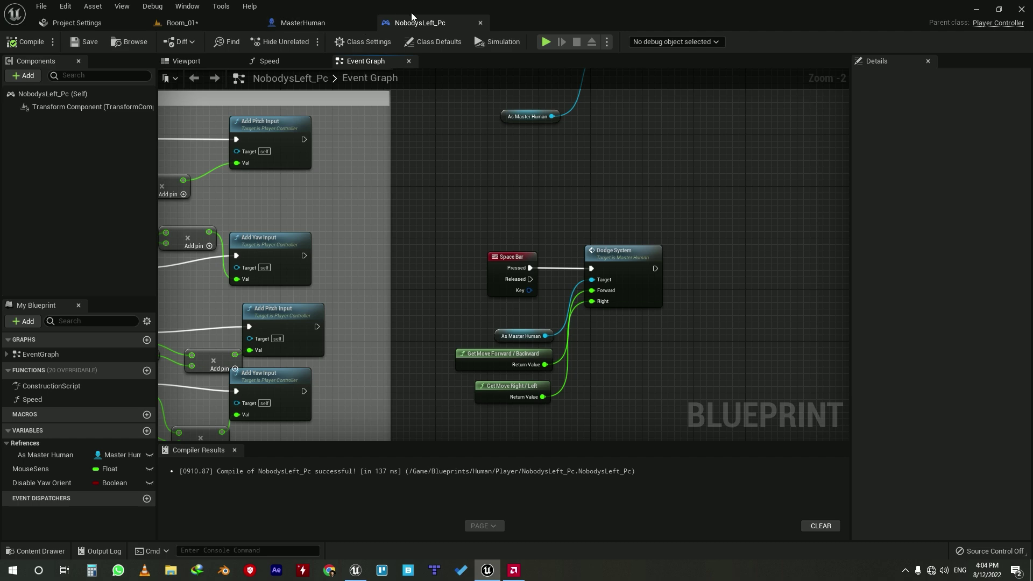
pyautogui.click(321, 24)
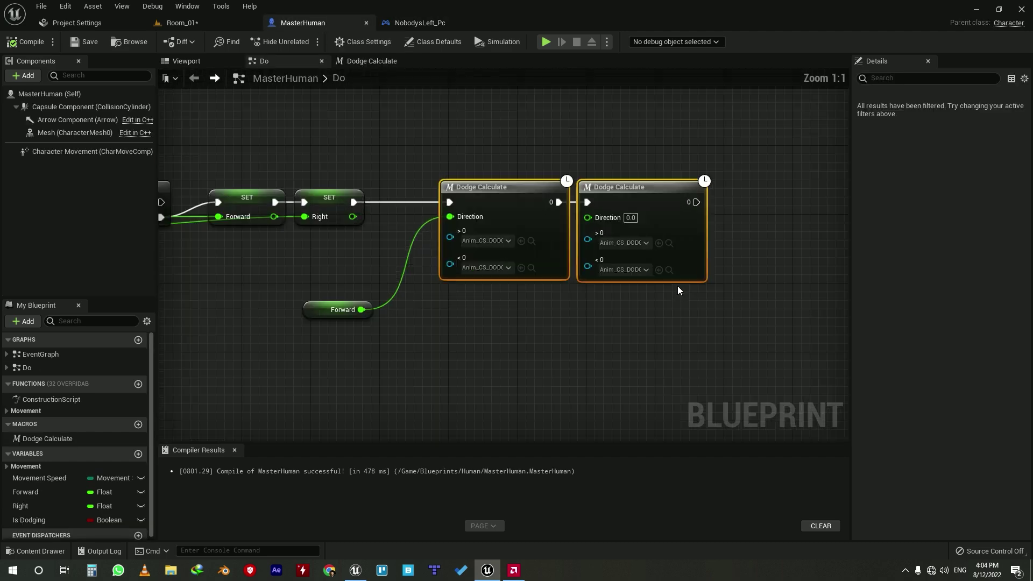
pyautogui.click(667, 202)
pyautogui.moveTo(627, 199); pyautogui.dragTo(689, 199)
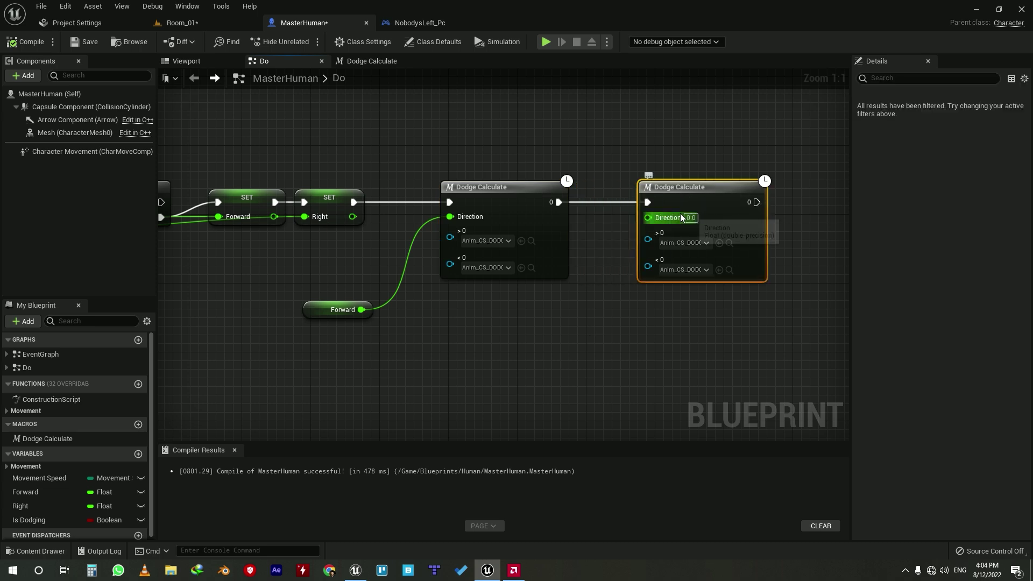
pyautogui.moveTo(33, 506); pyautogui.dragTo(574, 299)
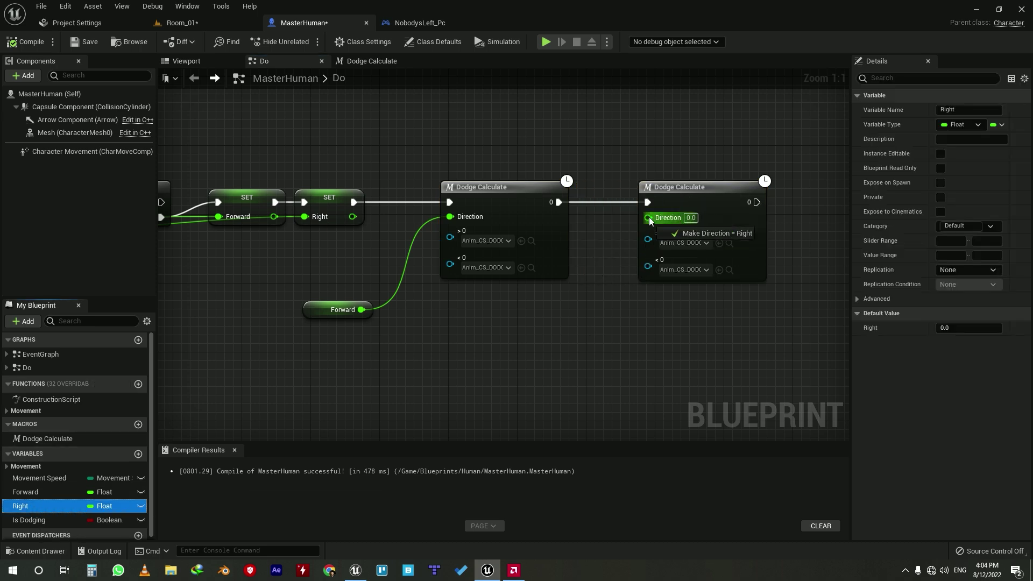
pyautogui.moveTo(648, 217); pyautogui.dragTo(535, 337)
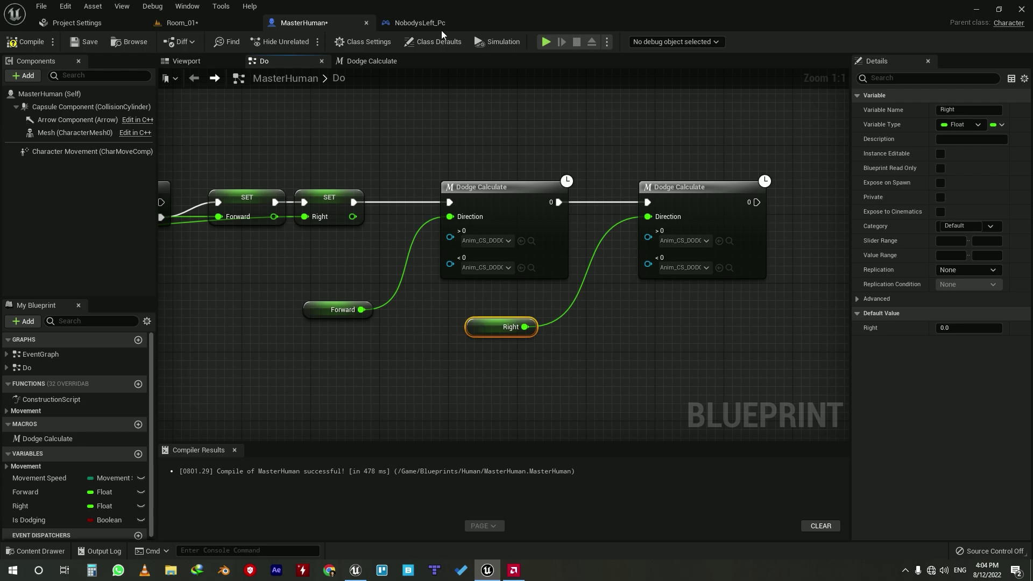
# Compile and save MasterHuman, then start a standalone play test and trigger a dodge
pyautogui.click(89, 43)
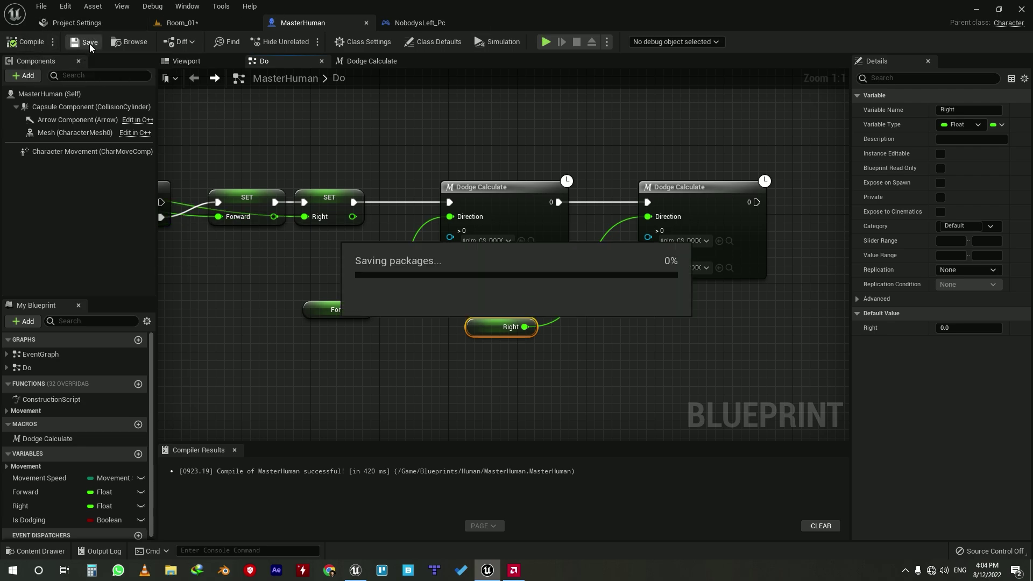
pyautogui.click(546, 41)
pyautogui.click(664, 304)
pyautogui.press('w')
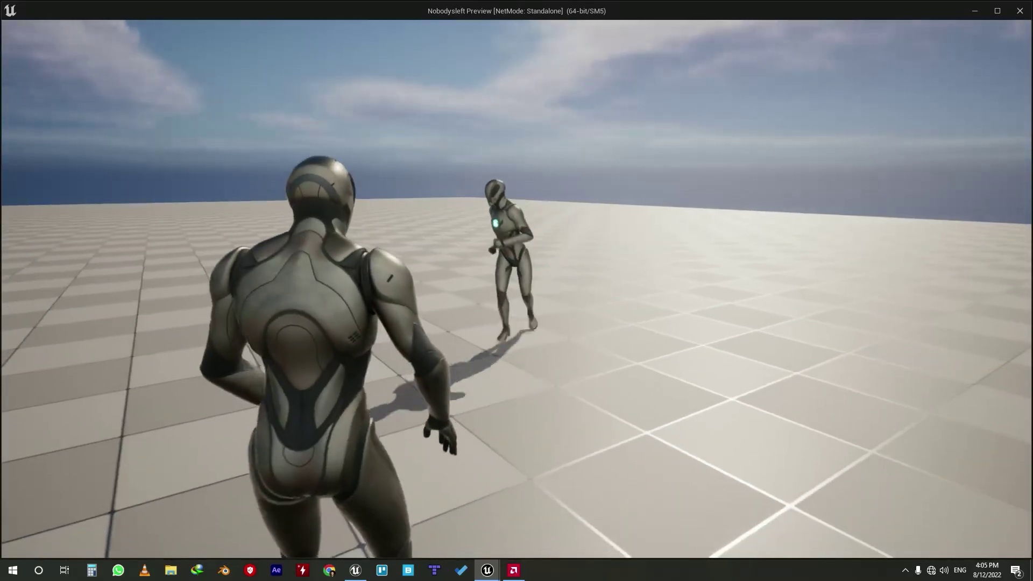
# Stop the dodge play test and switch back to the Room_01 level
pyautogui.press('Escape')
pyautogui.click(183, 23)
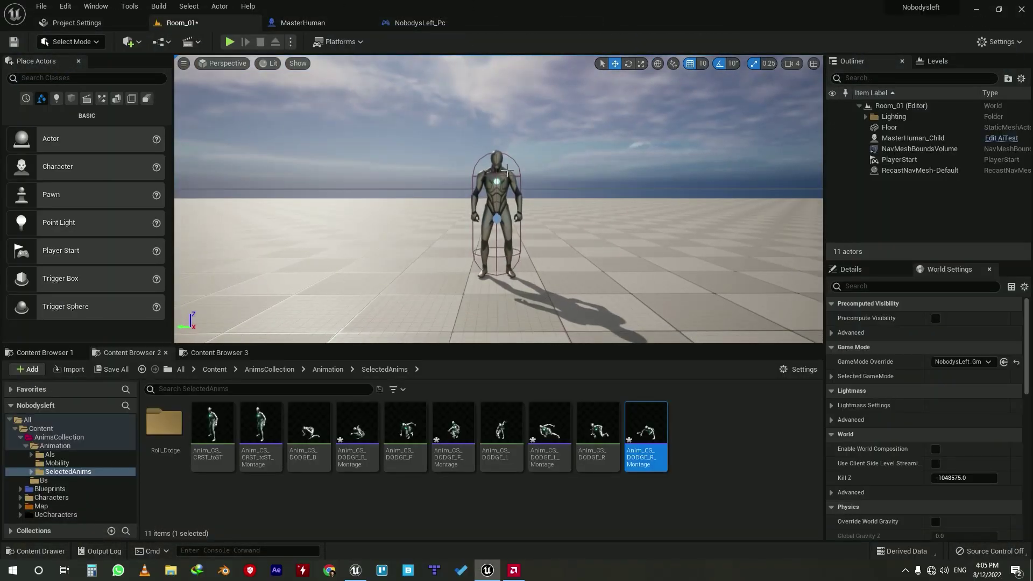
# Open the AiTest blueprint and rearrange its graph so the Delay node is in view
pyautogui.rightClick(497, 183)
pyautogui.click(532, 214)
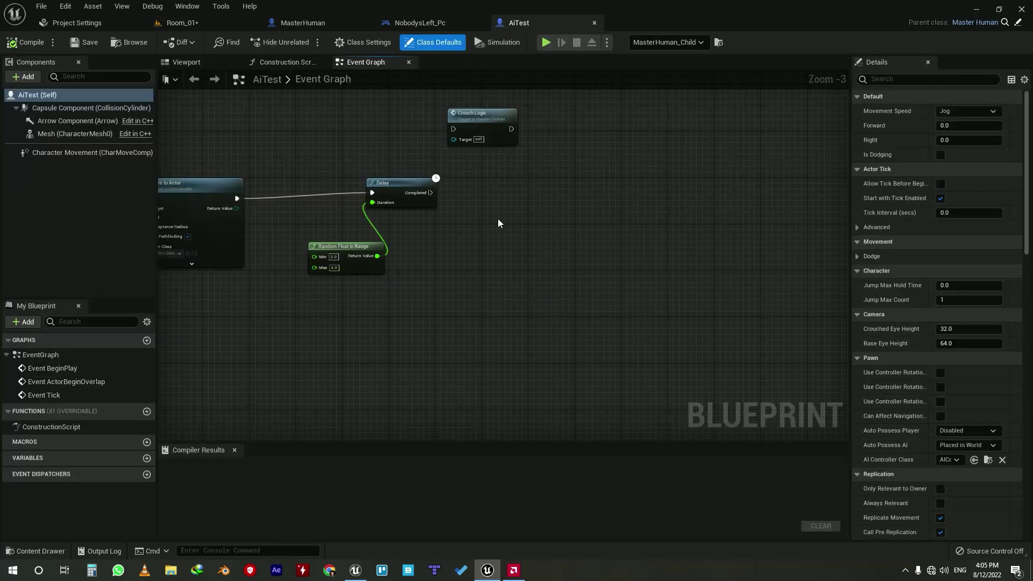
pyautogui.moveTo(498, 218); pyautogui.dragTo(509, 283, button='right')
pyautogui.moveTo(516, 183); pyautogui.dragTo(511, 124)
pyautogui.moveTo(188, 301)
pyautogui.mouseDown(button='right')
pyautogui.moveTo(416, 162)
pyautogui.moveTo(434, 249)
pyautogui.mouseUp(button='right')
pyautogui.moveTo(751, 245); pyautogui.dragTo(470, 214, button='right')
pyautogui.scroll(3, 538, 259)
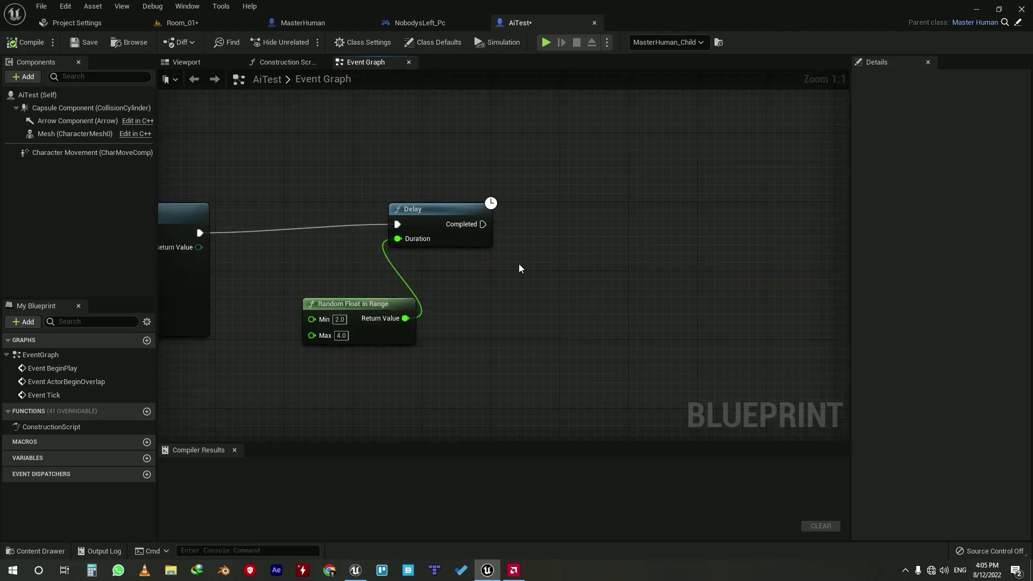
# Add a Random Bool node and a Branch after Delay, with Random Bool driving the Condition
pyautogui.rightClick(519, 268)
pyautogui.write('random')
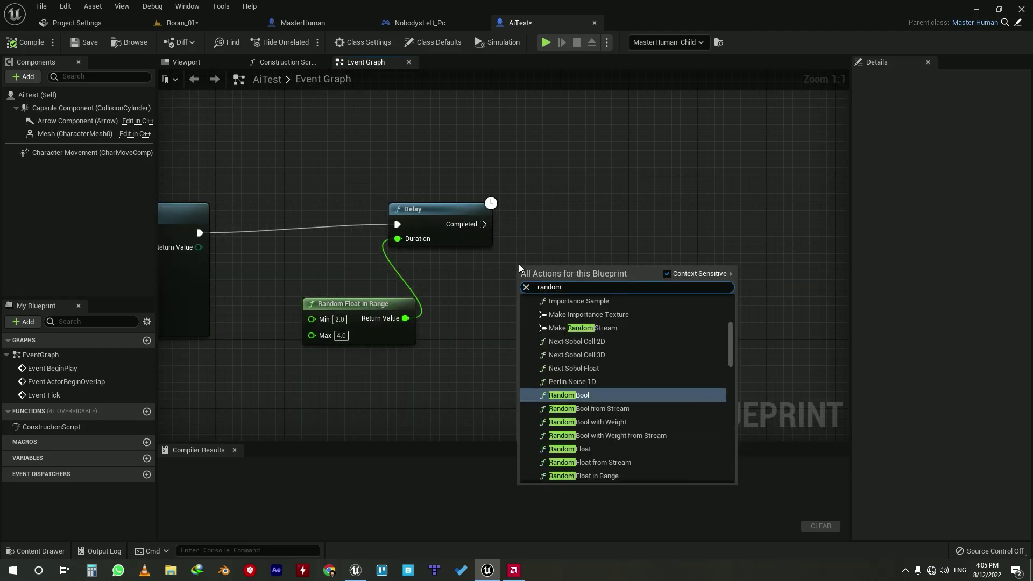
pyautogui.write(' bool')
pyautogui.press('Return')
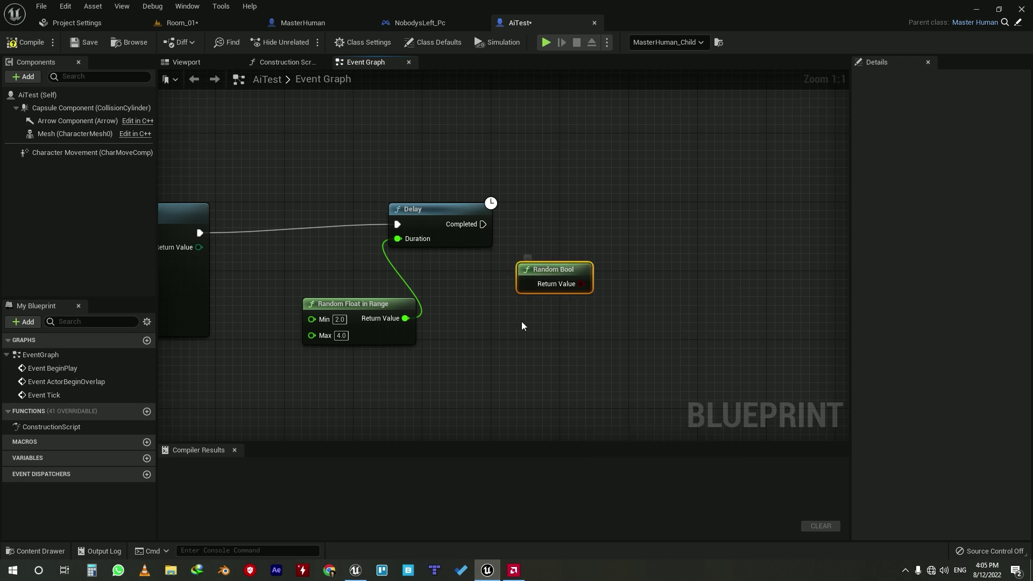
pyautogui.moveTo(539, 274); pyautogui.dragTo(479, 300)
pyautogui.moveTo(580, 229); pyautogui.dragTo(566, 243, button='right')
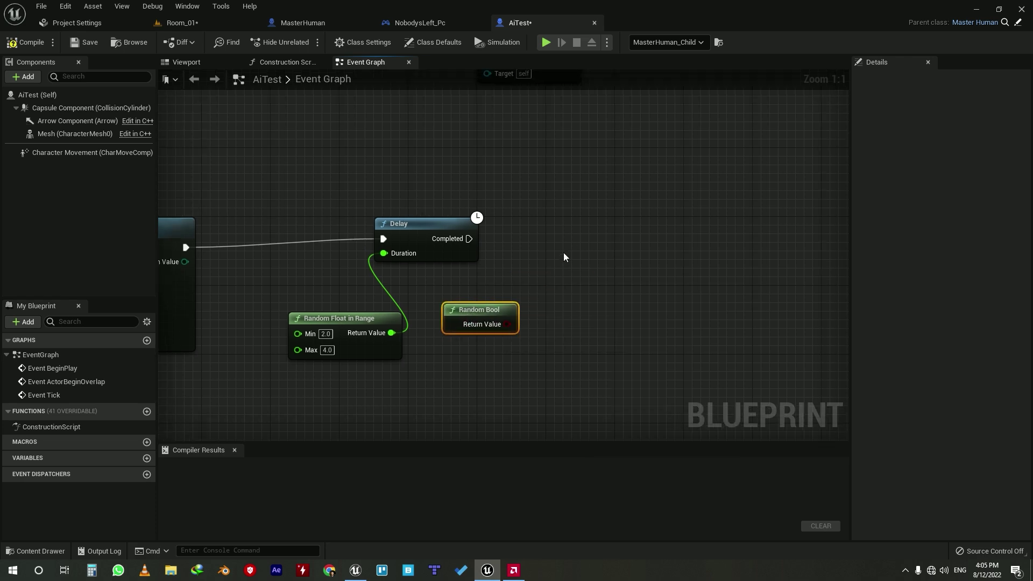
pyautogui.click(564, 257)
pyautogui.moveTo(573, 291); pyautogui.dragTo(469, 239)
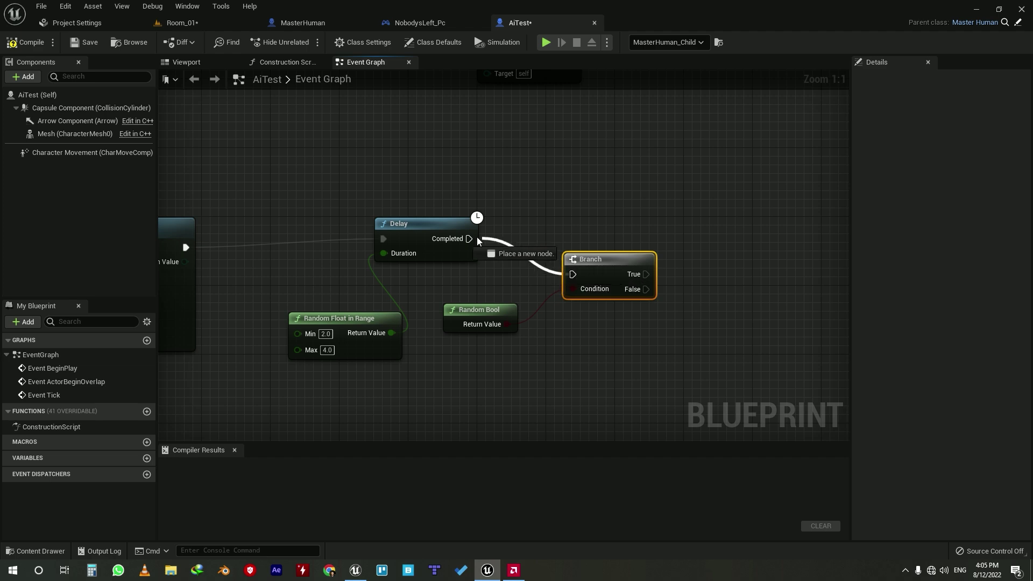
# Add a Dodge System function call wired to the Branch's True output
pyautogui.moveTo(694, 265); pyautogui.dragTo(583, 228, button='right')
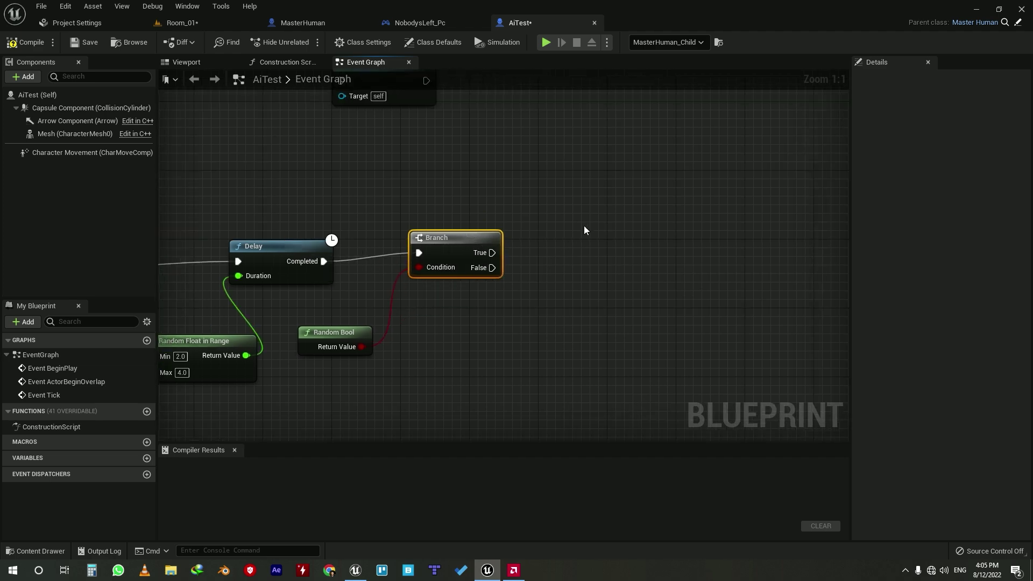
pyautogui.rightClick(583, 225)
pyautogui.write('dodge')
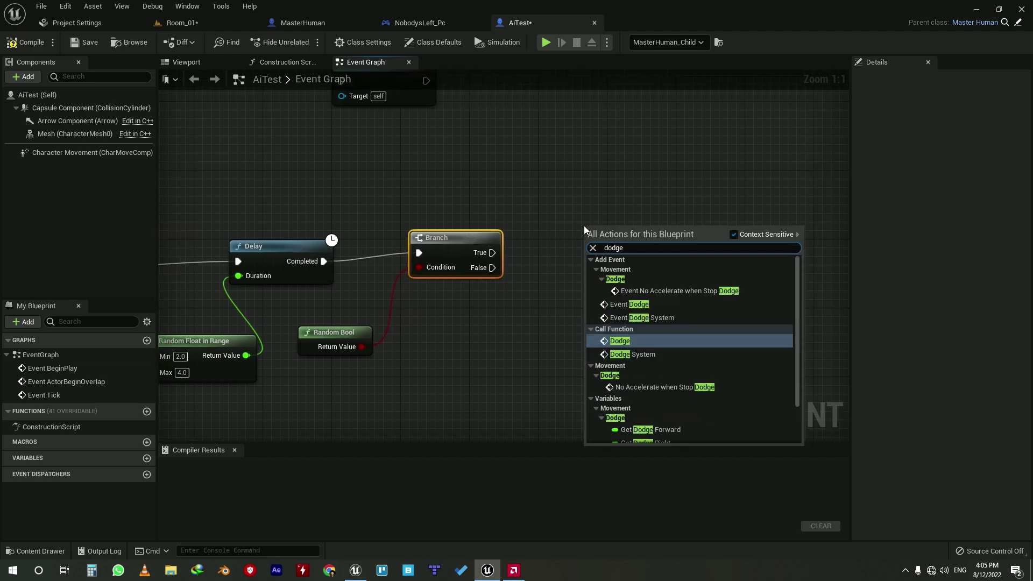
pyautogui.press('Up')
pyautogui.press('Down')
pyautogui.press('Down')
pyautogui.press('Down')
pyautogui.press('Up')
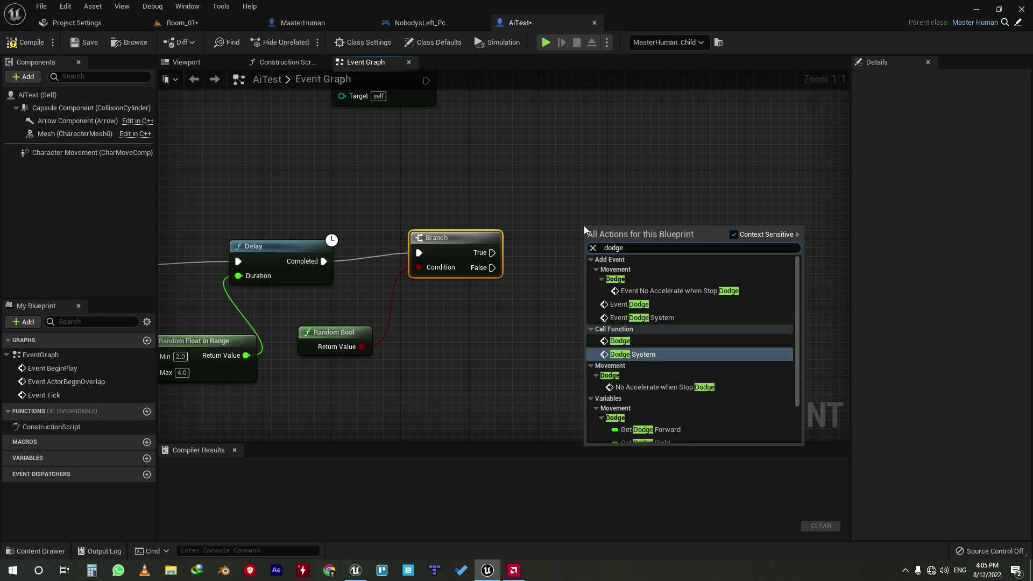
pyautogui.press('Return')
pyautogui.moveTo(640, 247); pyautogui.dragTo(675, 186)
pyautogui.moveTo(493, 252)
pyautogui.mouseDown()
pyautogui.moveTo(625, 193)
pyautogui.moveTo(773, 194)
pyautogui.mouseUp()
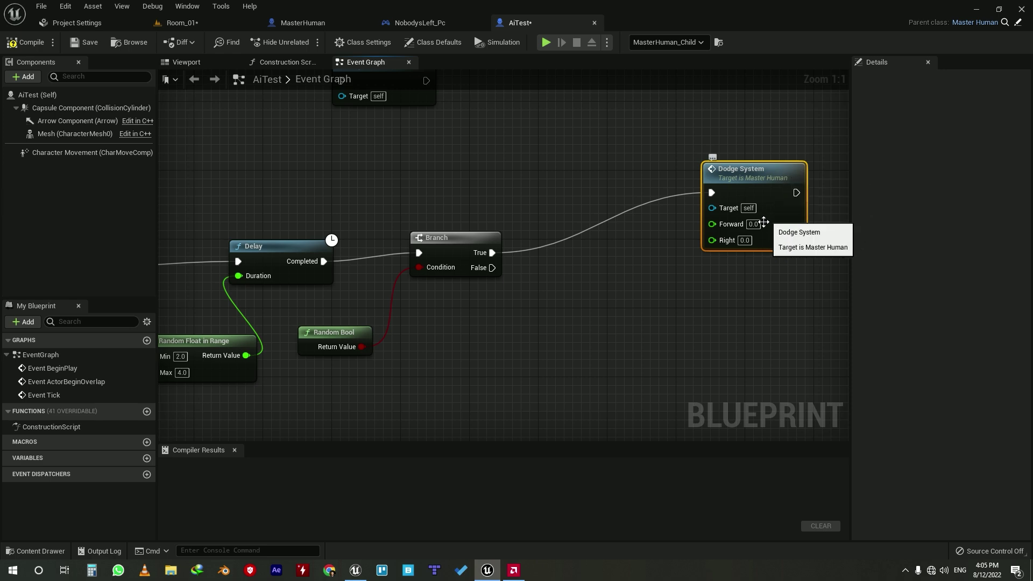
# Feed a Random Float in Range (-1 to 1) into Dodge System's Forward input
pyautogui.moveTo(711, 224); pyautogui.dragTo(624, 250)
pyautogui.write('random in')
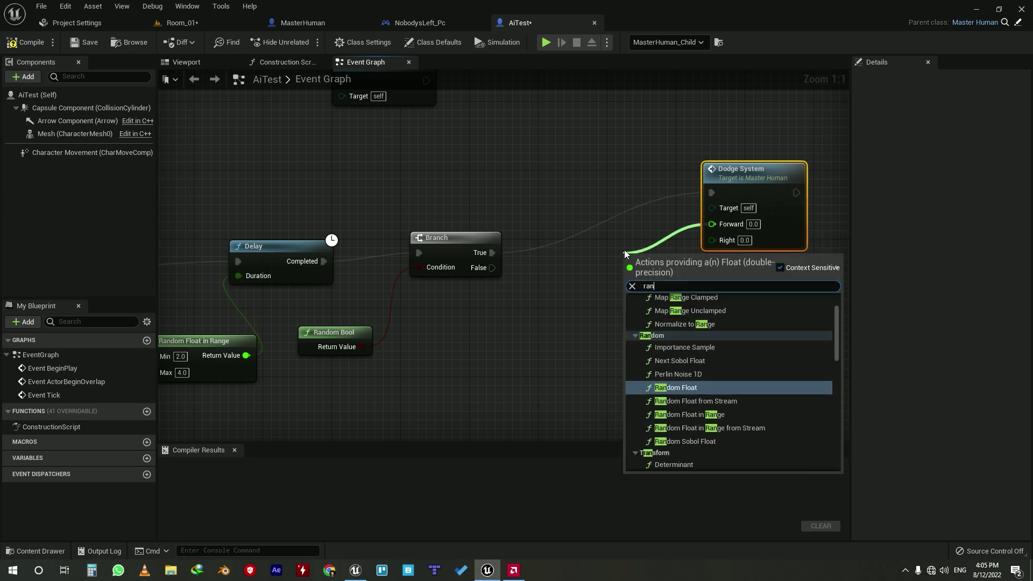
pyautogui.press('Return')
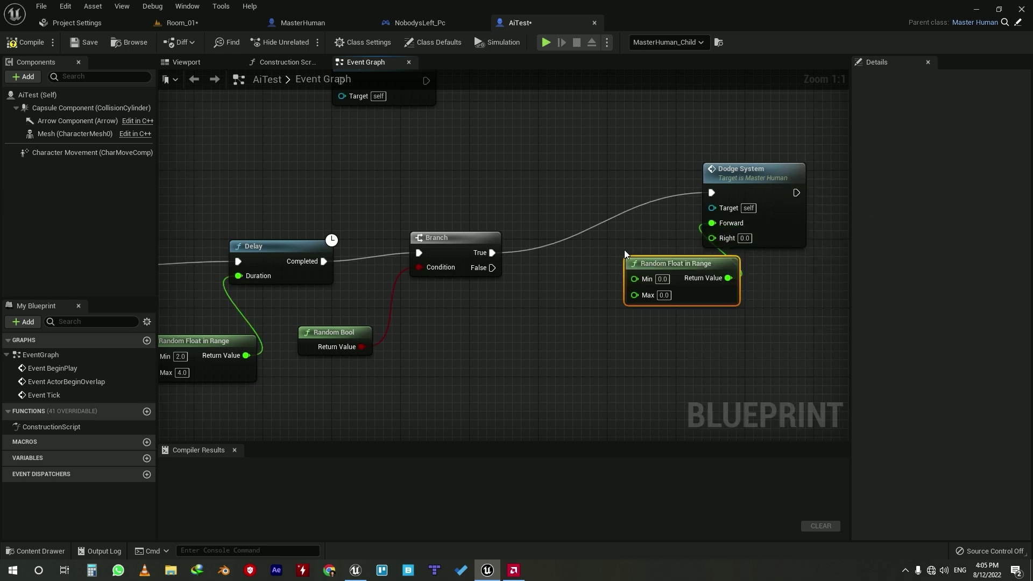
pyautogui.click(669, 279)
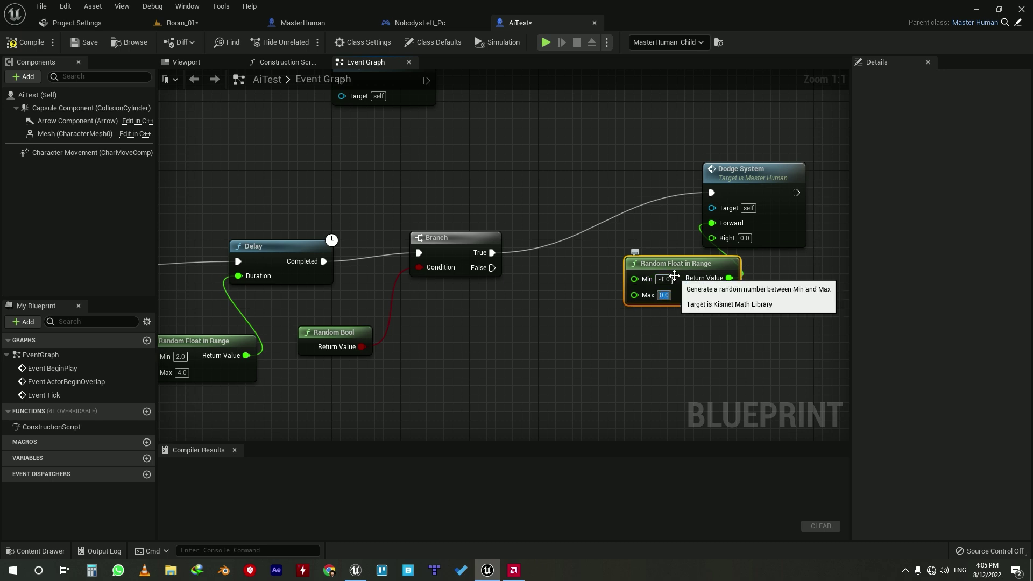
pyautogui.write('1')
pyautogui.moveTo(674, 275); pyautogui.dragTo(605, 206)
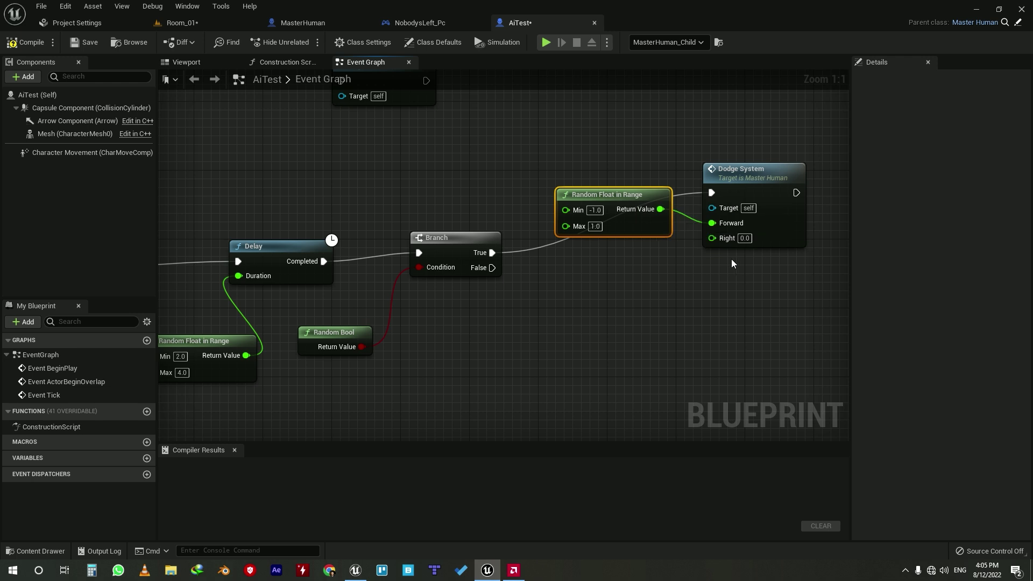
# Duplicate the random float and Dodge System nodes for Right on Branch False, then compile and save
pyautogui.hotkey('ctrl', 'c')
pyautogui.hotkey('ctrl', 'v')
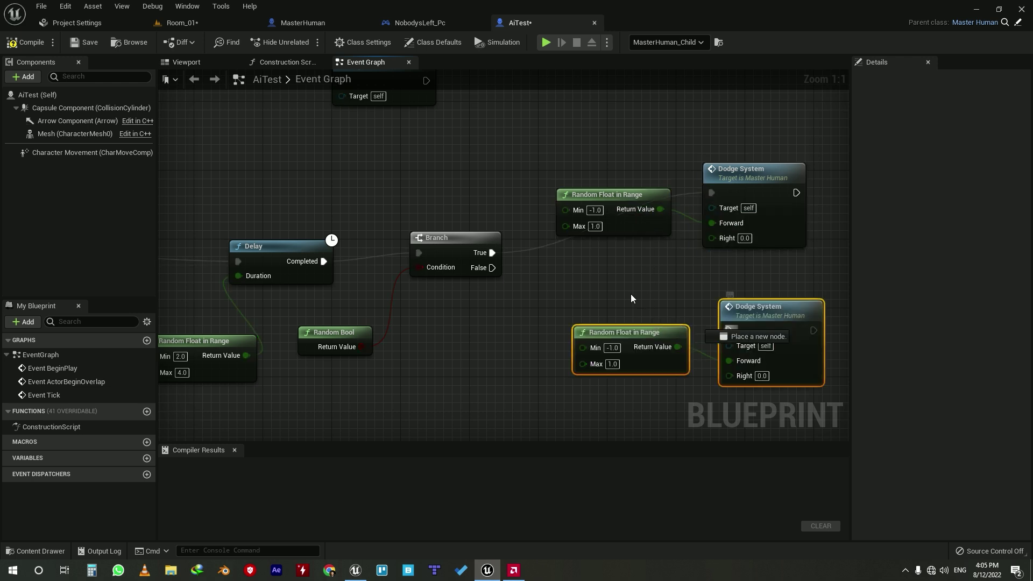
pyautogui.moveTo(492, 267)
pyautogui.mouseDown()
pyautogui.moveTo(729, 330)
pyautogui.moveTo(729, 376)
pyautogui.mouseUp()
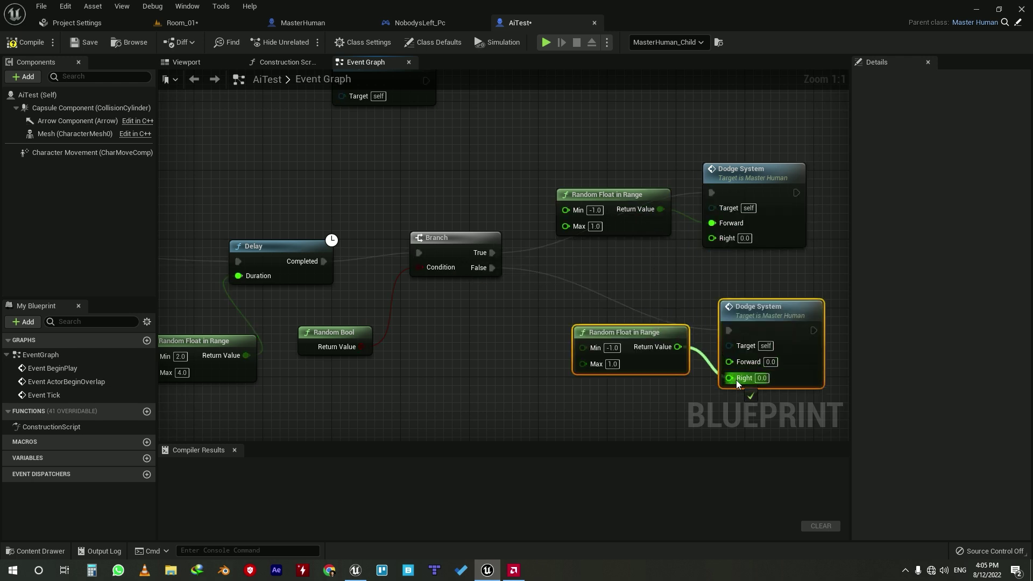
pyautogui.click(85, 43)
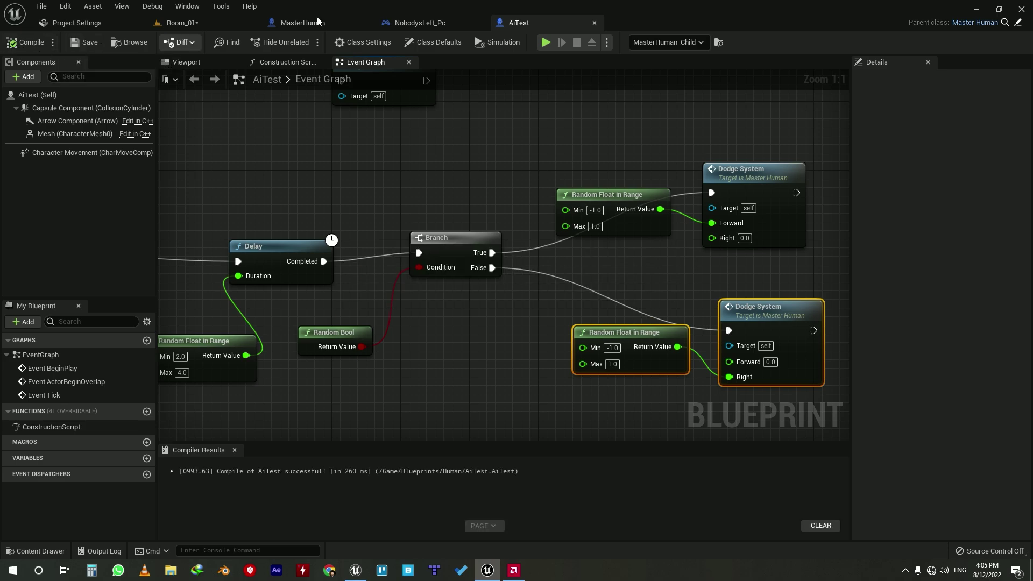
# Play-test the level and dodge with Space while the AI character runs toward the player
pyautogui.click(554, 38)
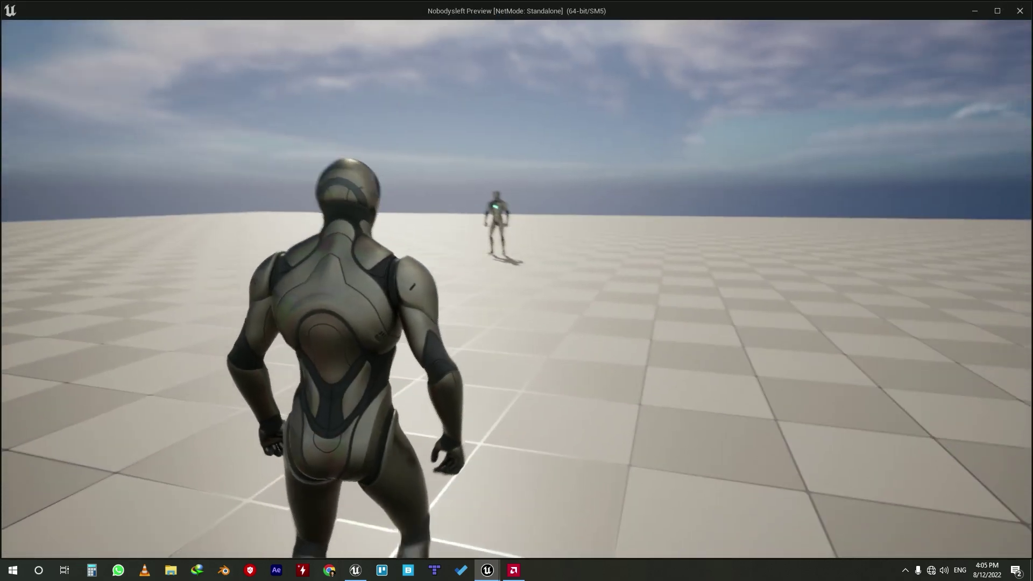
pyautogui.press('space')
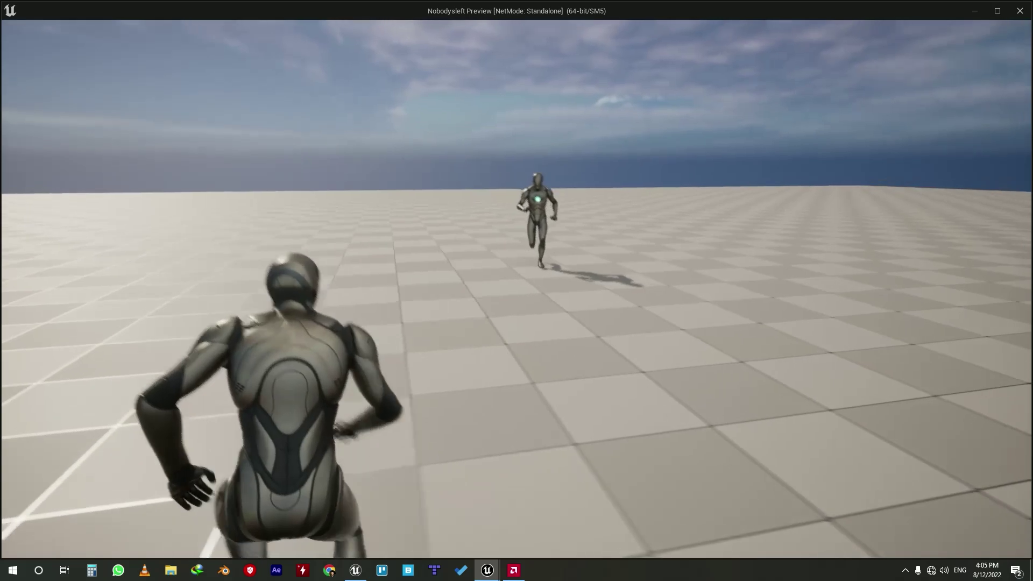